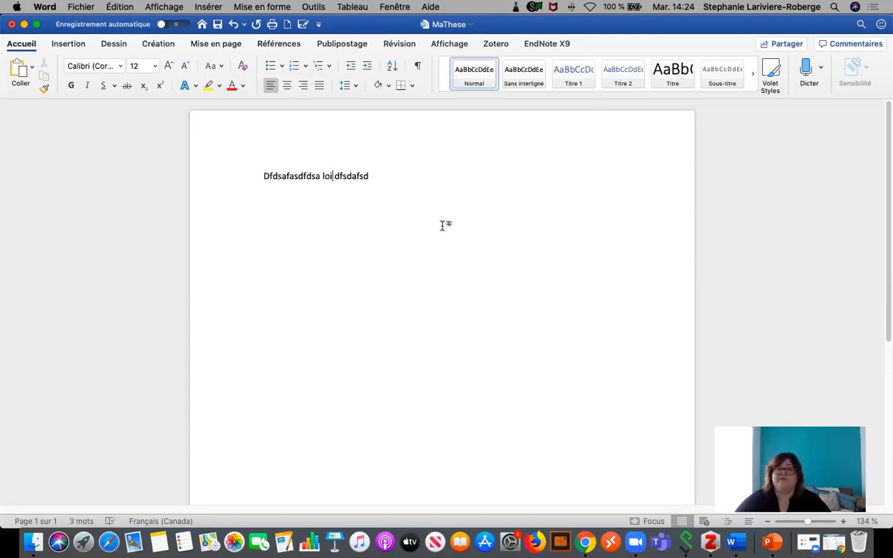
- Start a Zotero citation after "loi" in the text, browse the available citation styles and open the style manager
click(491, 47)
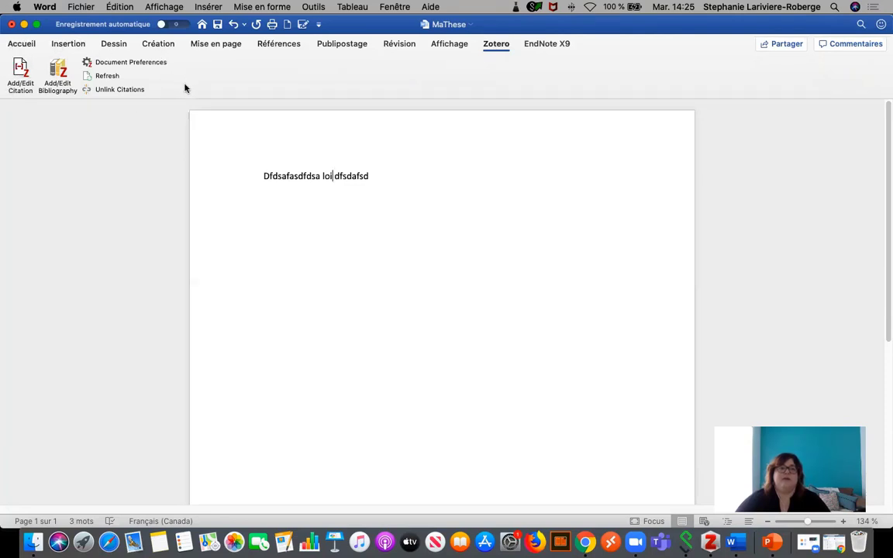
click(20, 70)
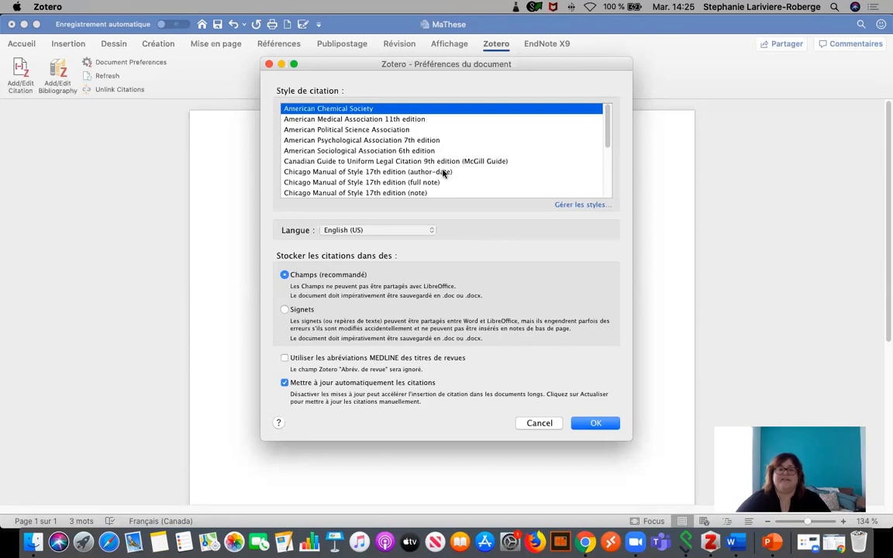
scroll(444, 174, down, 1)
scroll(443, 175, up, 1)
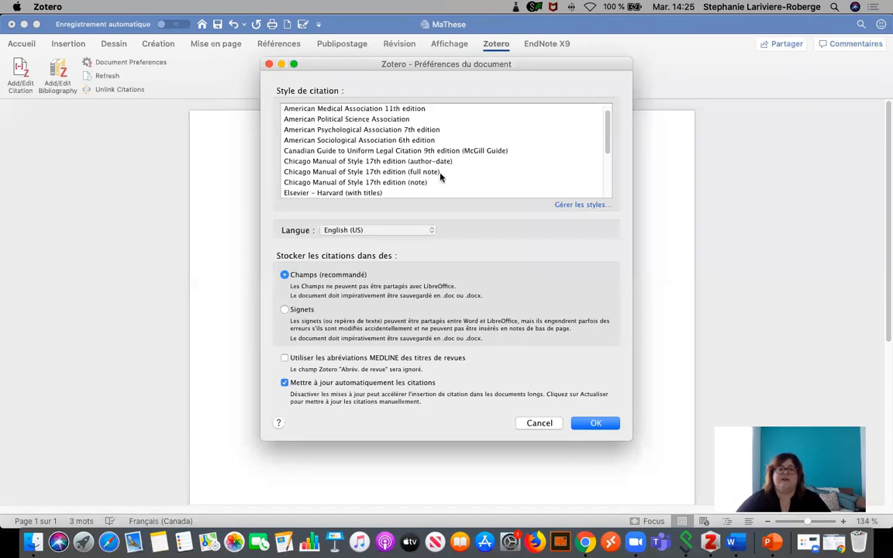
scroll(439, 178, up, 1)
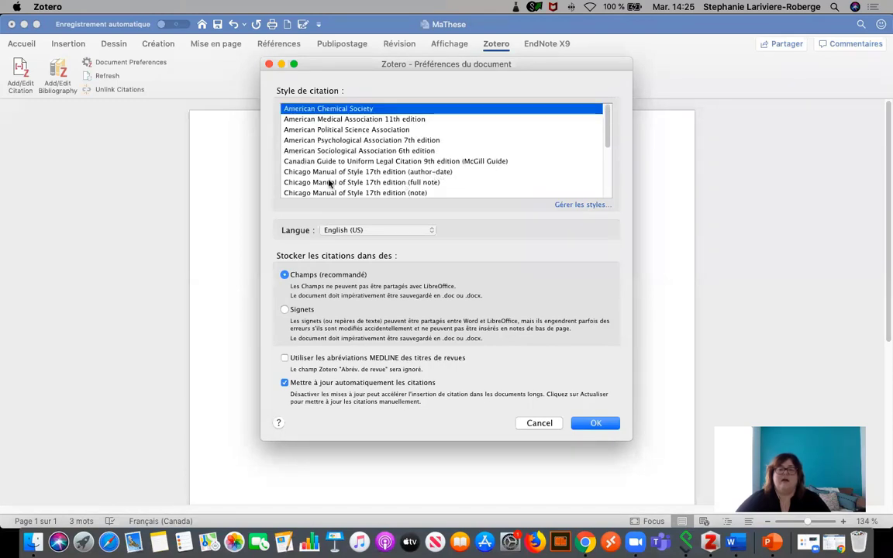
click(577, 205)
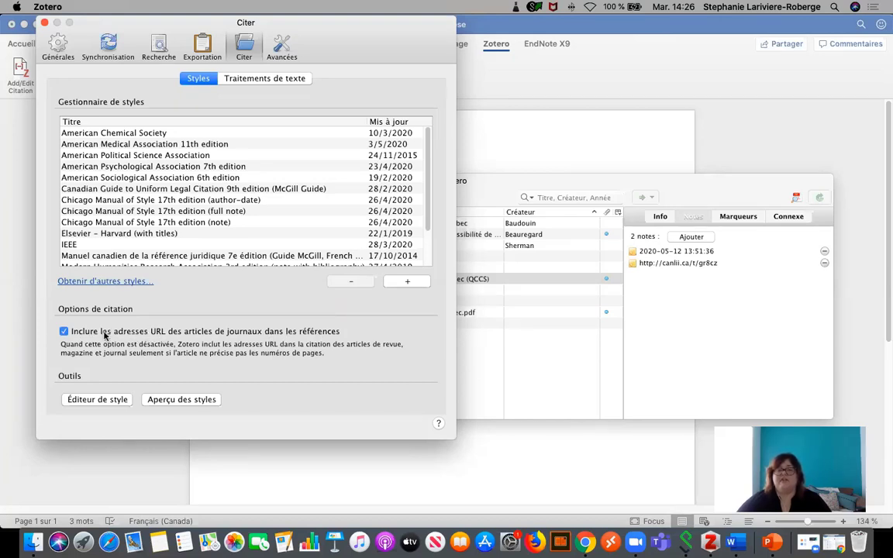
- Switch the inclusion of journal article URLs in references off and back on
click(63, 332)
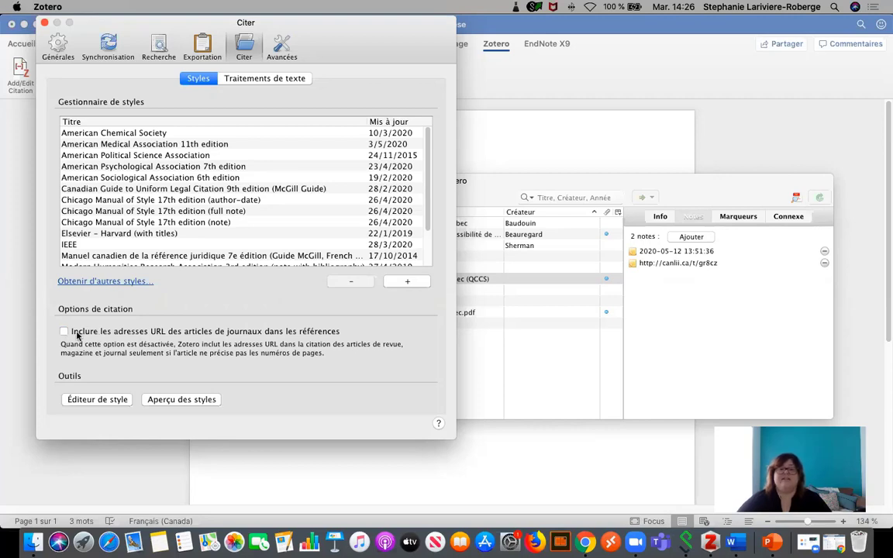
click(65, 331)
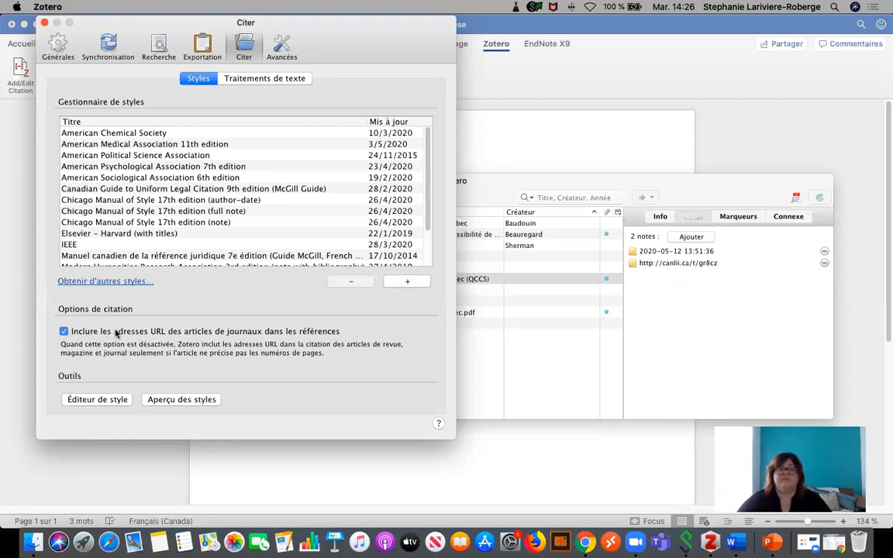
- Search the style repository for "lluelles" and install "Guide des références pour la rédaction juridique 7e édition (Guide Lluelles, French - Canada)", closing the preferences
click(121, 282)
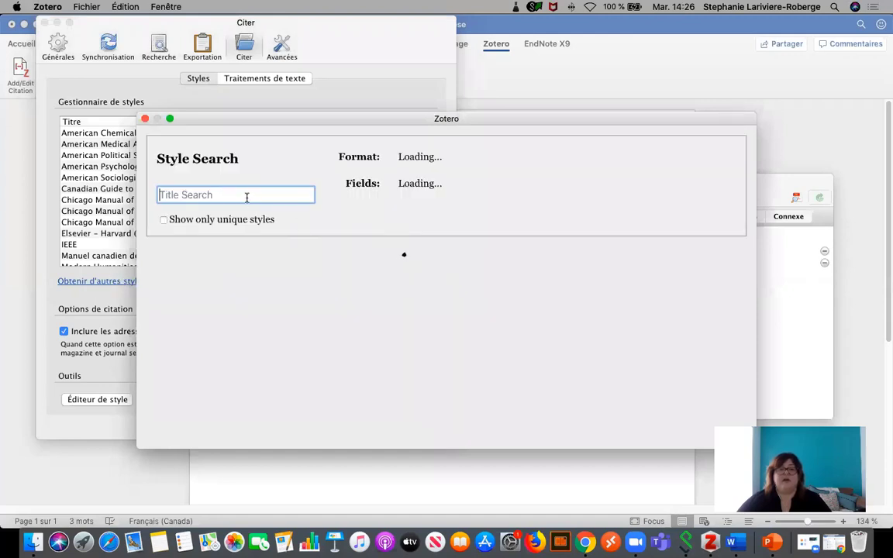
text(lluelle)
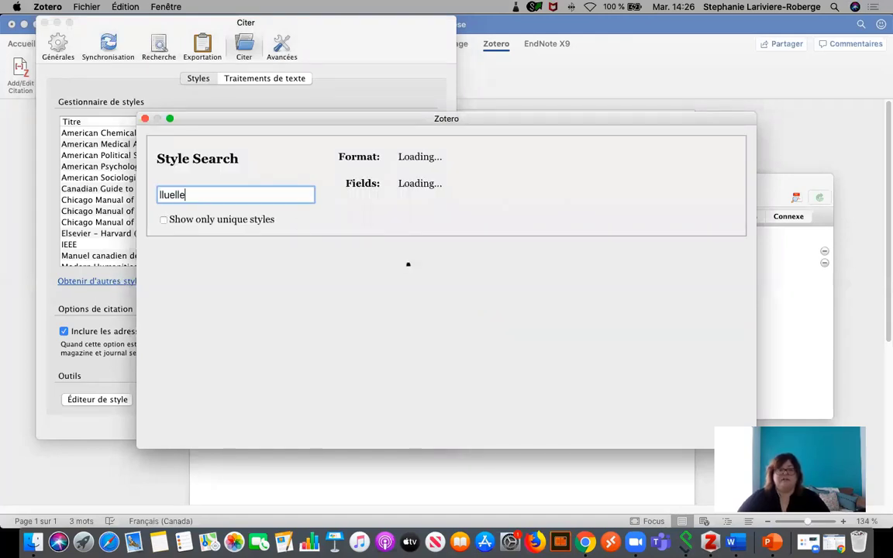
text(s)
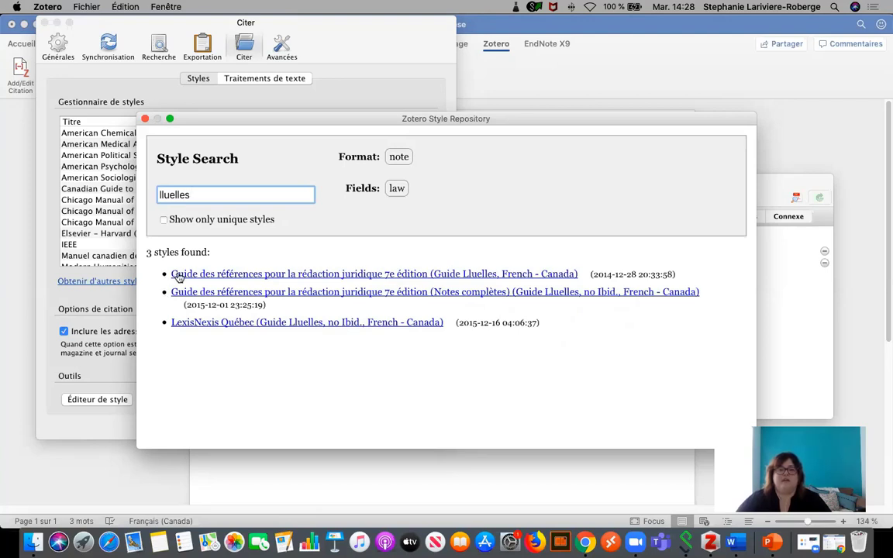
mouse_move(175, 277)
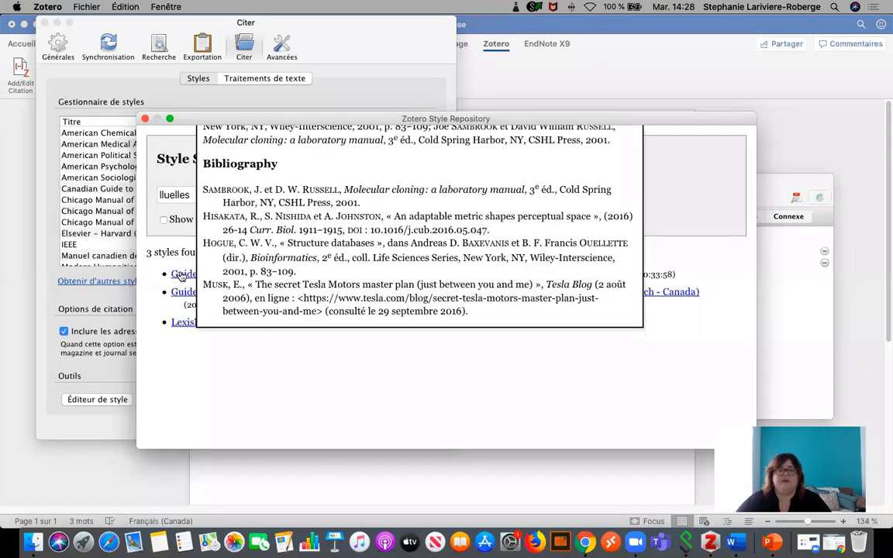
click(180, 275)
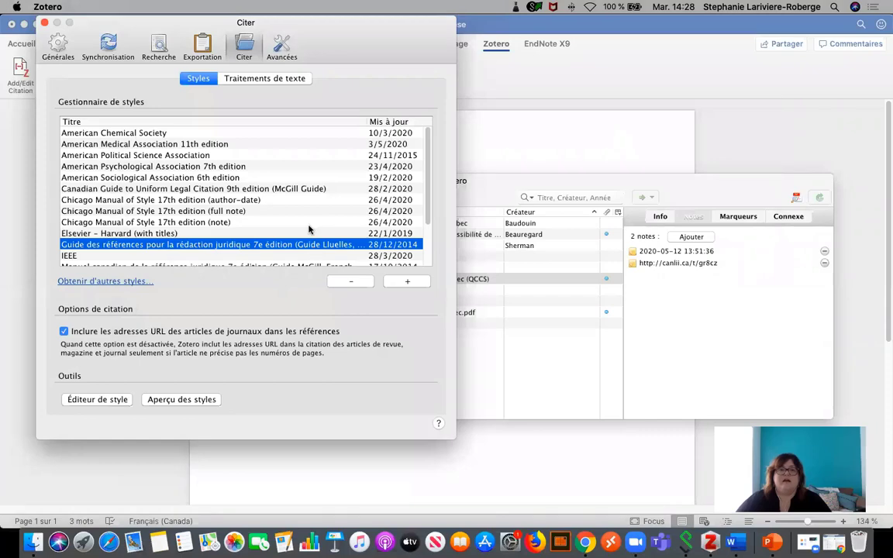
click(44, 24)
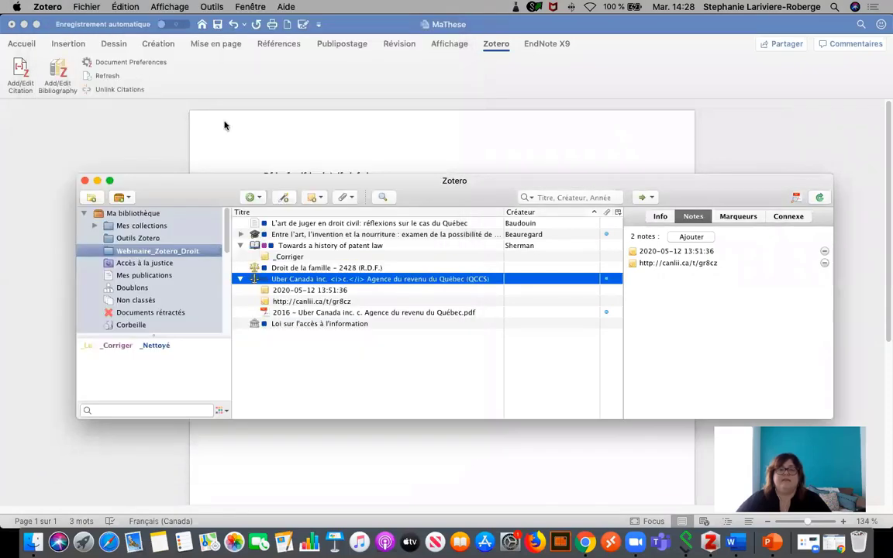
- Start a citation at "loi" and apply the Guide Lluelles 7e édition style with footnotes, leaving MEDLINE journal abbreviations off
click(326, 177)
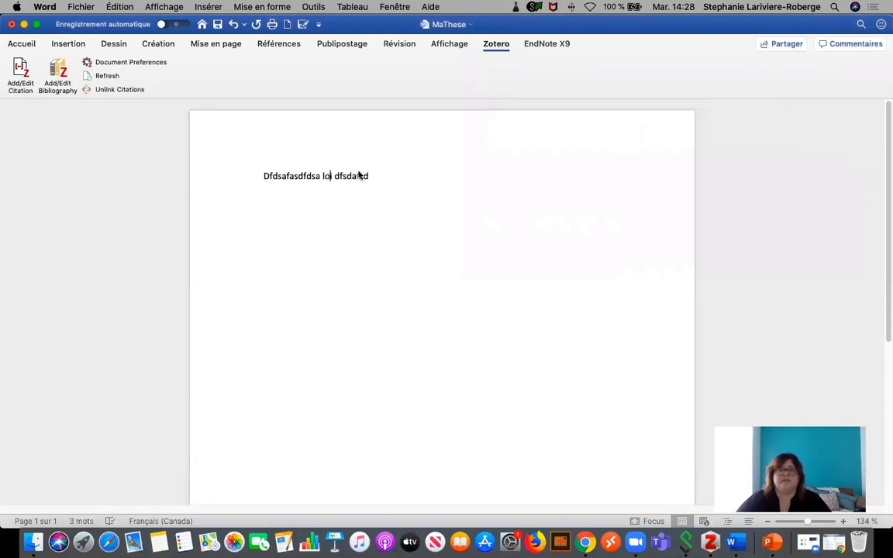
click(24, 70)
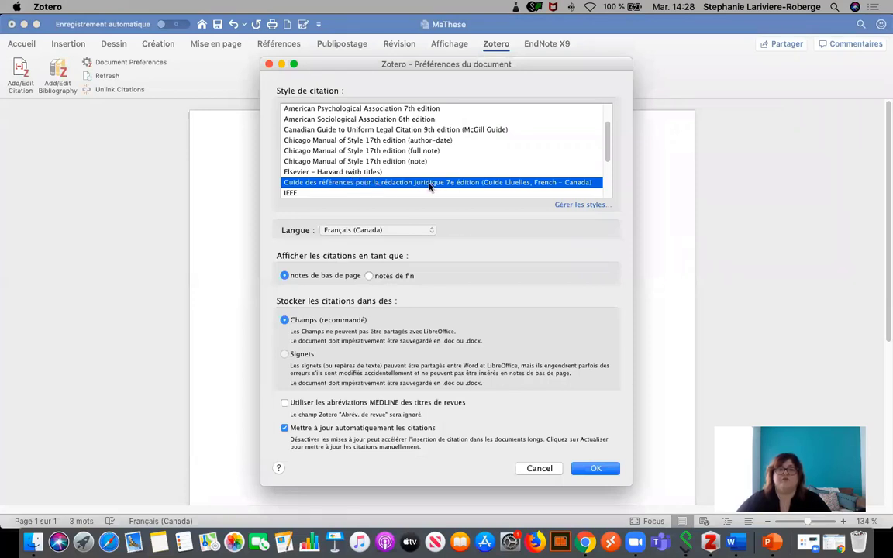
click(293, 403)
click(294, 403)
click(284, 403)
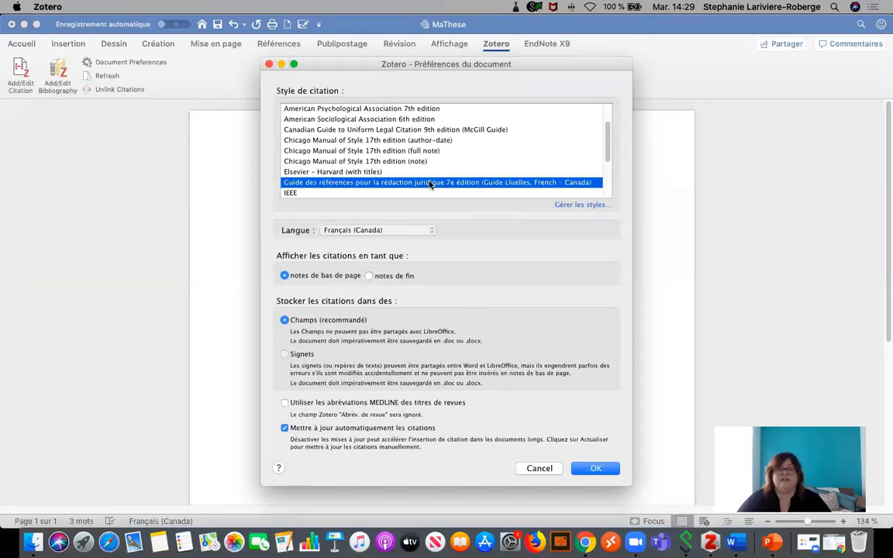
click(596, 469)
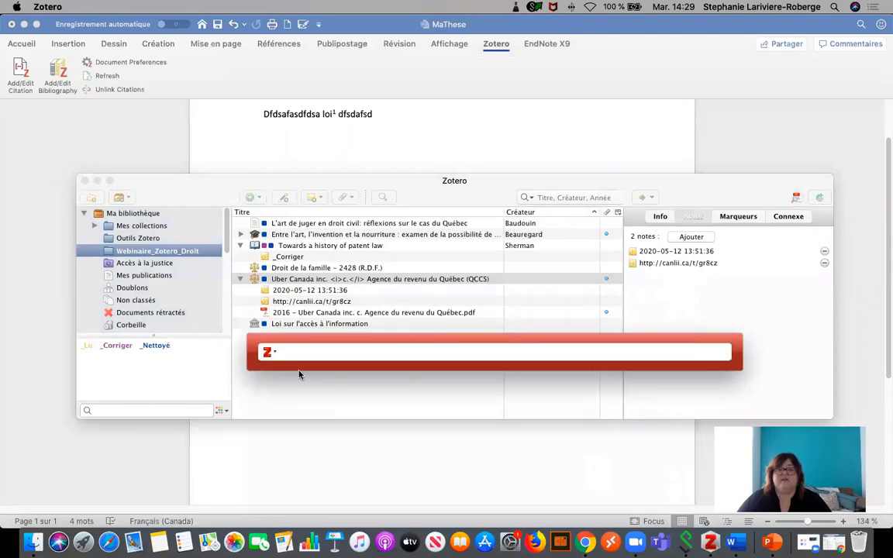
- Cite "Loi sur l'accès à l'information" from the personal library after "loi" and review the resulting footnote
drag(299, 343, 284, 435)
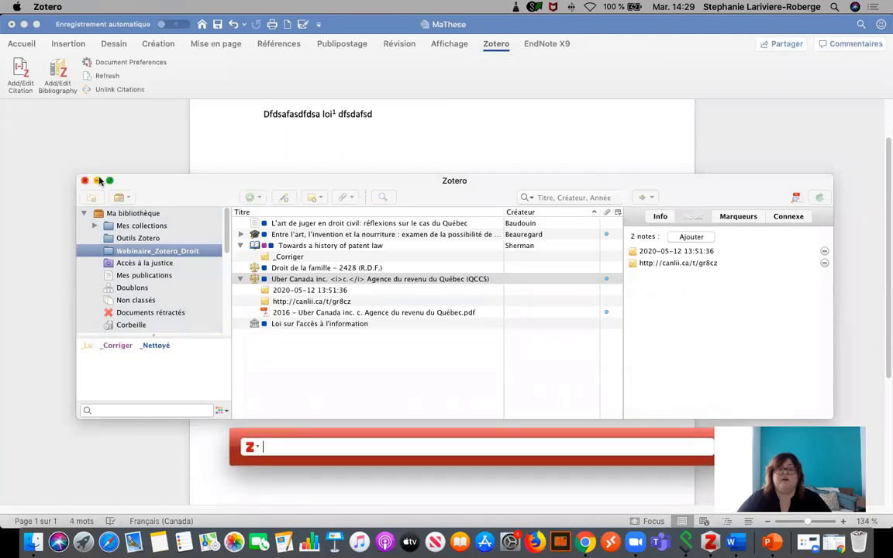
click(96, 180)
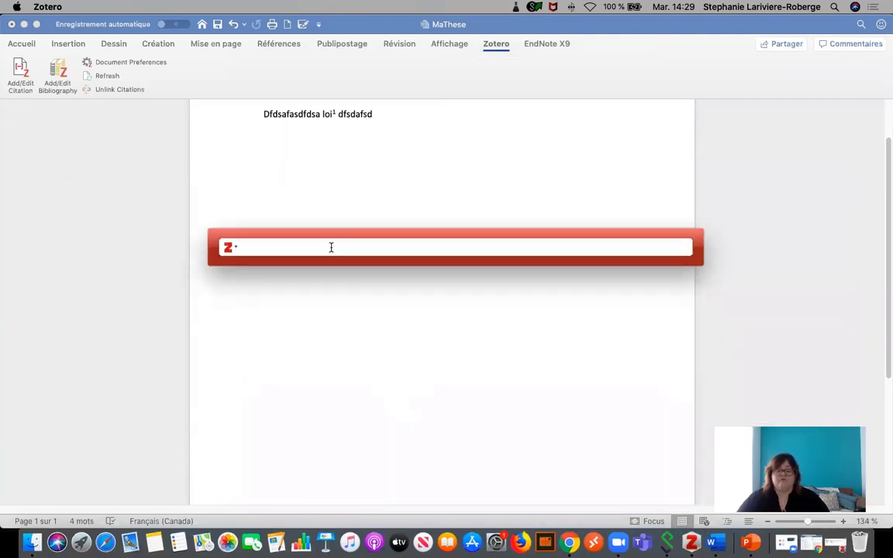
text(lo)
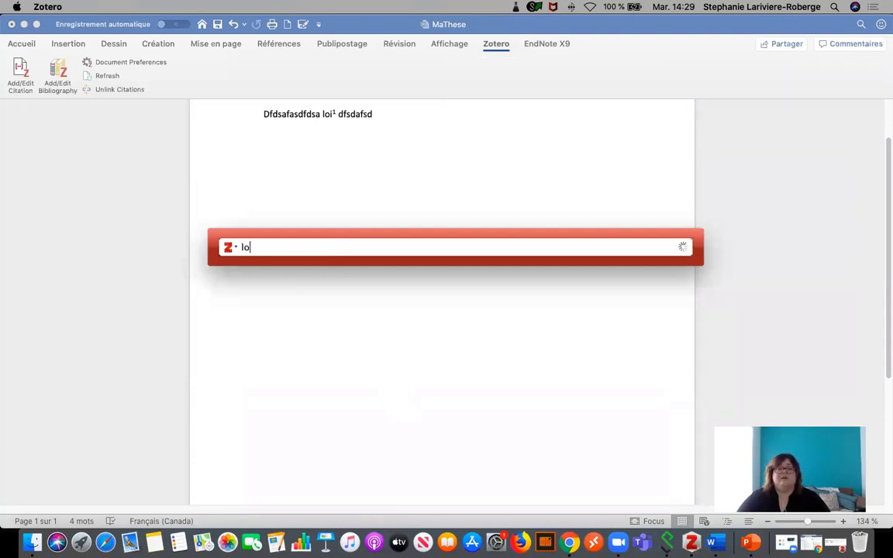
text(i sur l'acc)
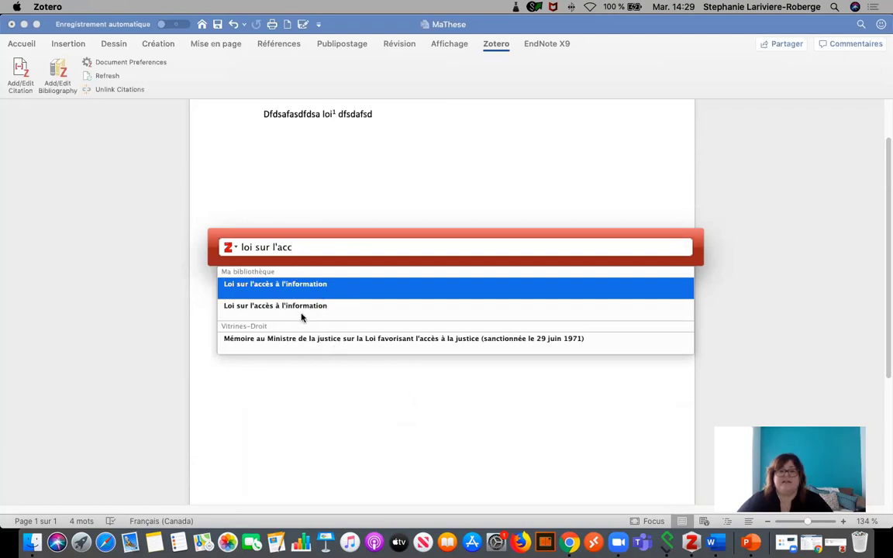
click(307, 285)
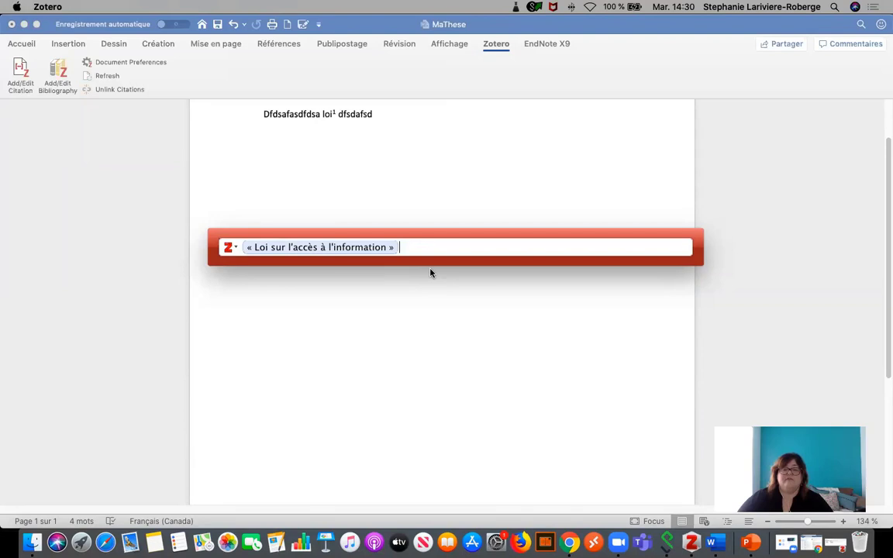
key(Return)
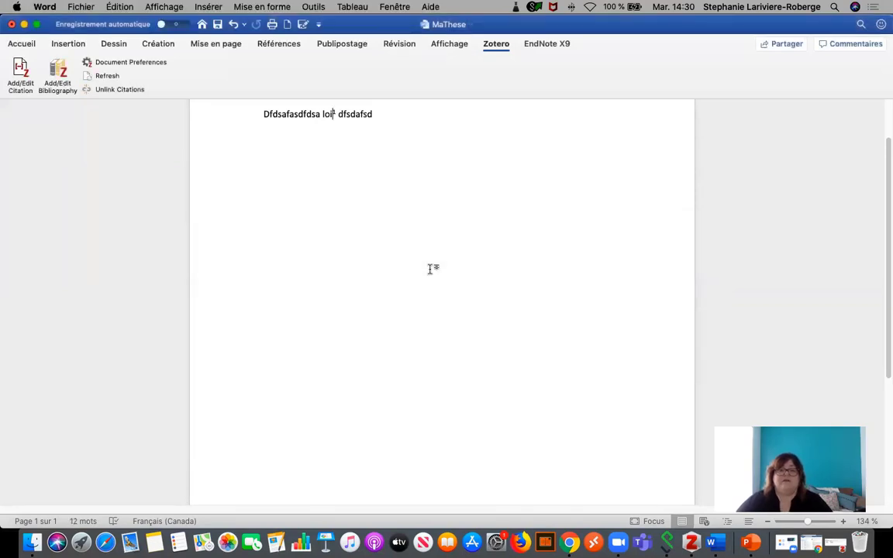
scroll(446, 266, down, 10)
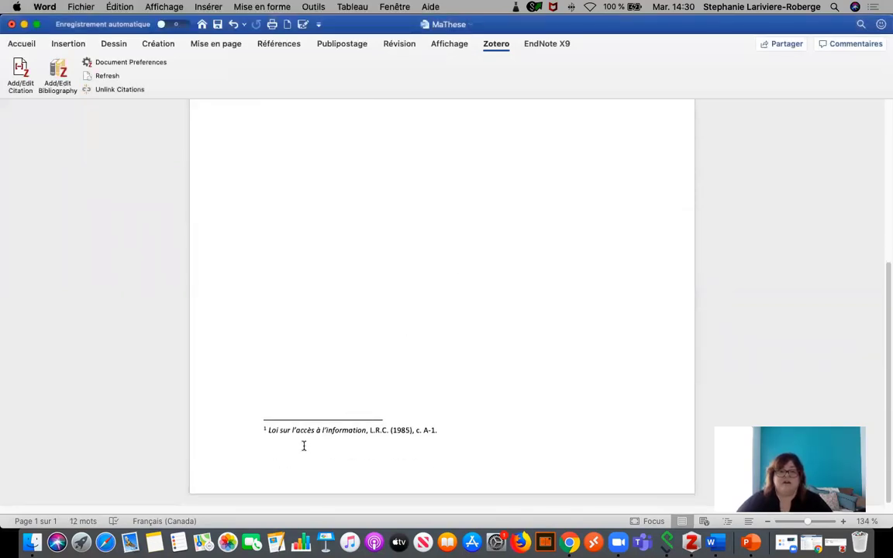
drag(445, 431, 381, 430)
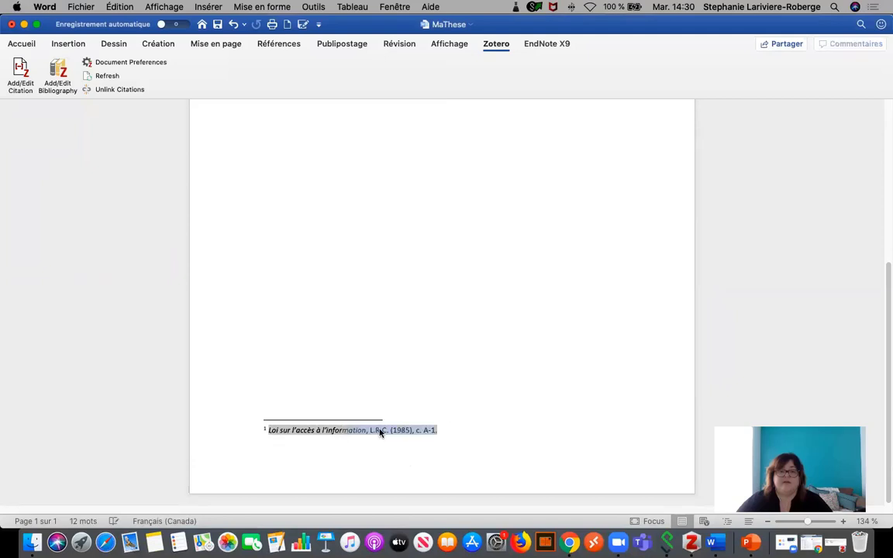
click(381, 378)
scroll(320, 433, up, 10)
scroll(403, 388, down, 10)
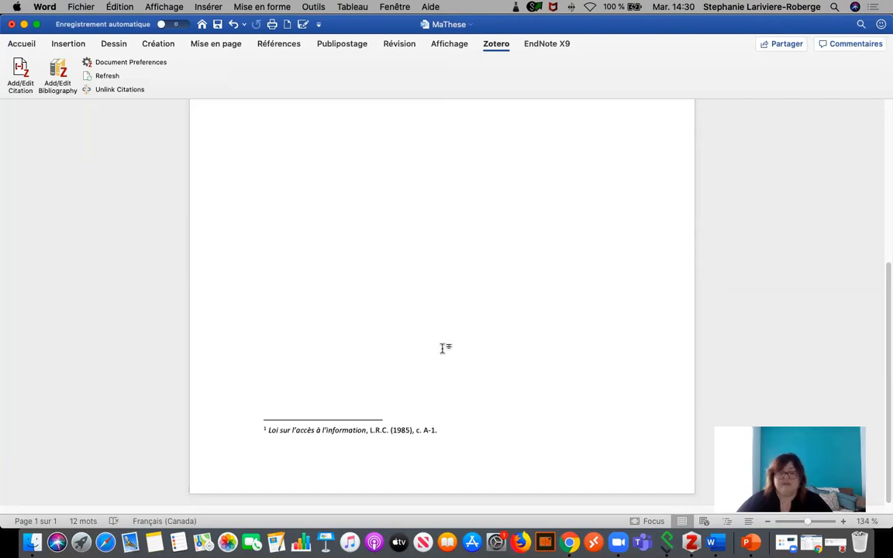
- Add a new paragraph below the first line reading "Dsafdsaa article dfadsfsad"
scroll(428, 298, up, 5)
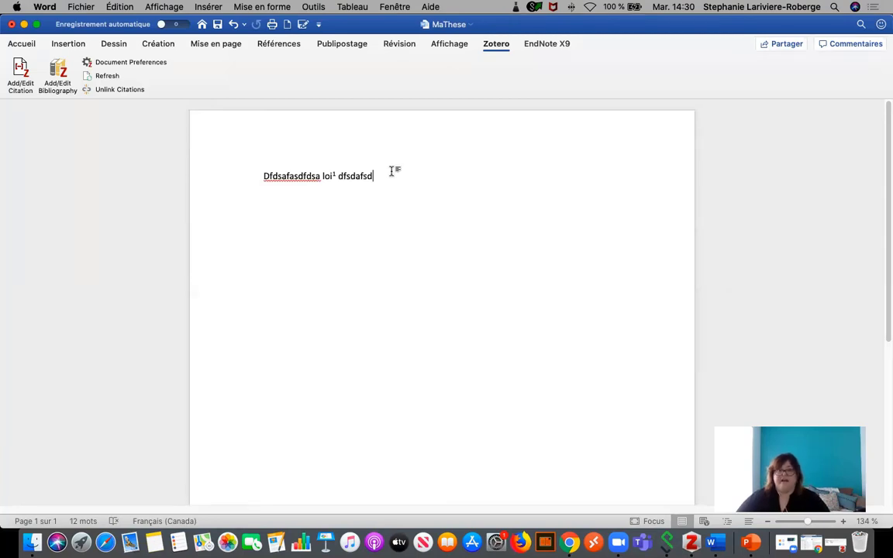
key(Return)
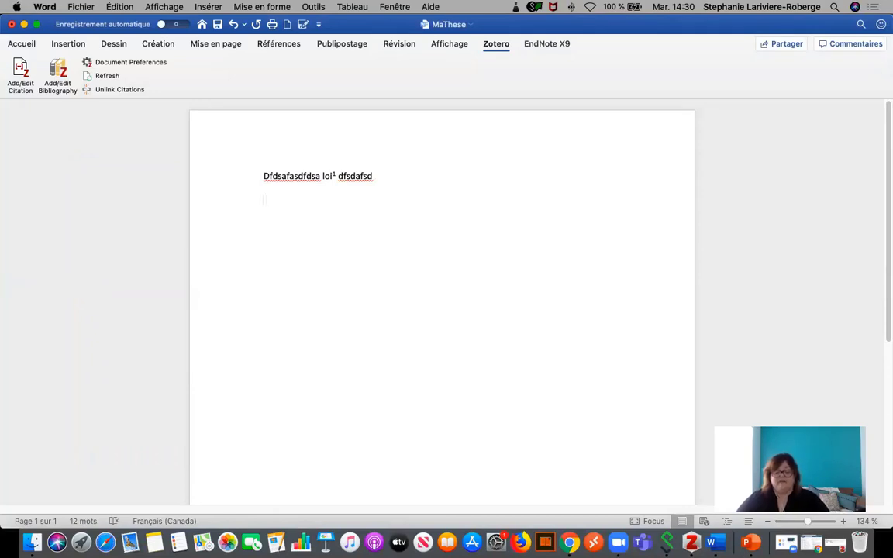
text(dsafdsaa artricl)
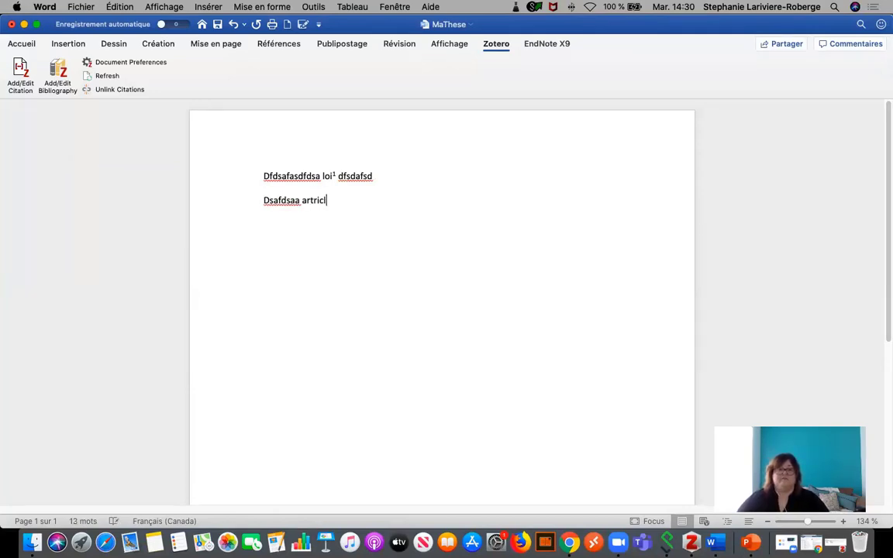
text(e dfadsfsad)
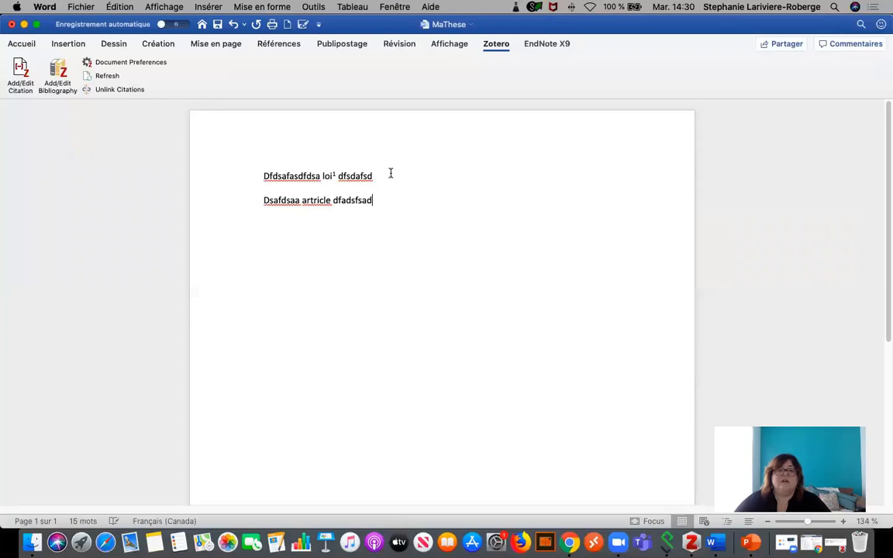
click(314, 195)
key(Delete)
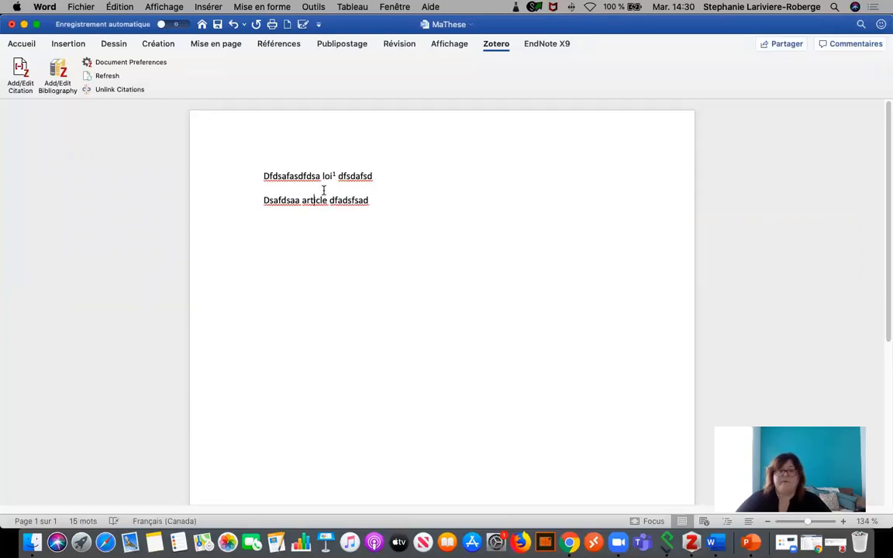
- Start a footnote citation after "article" and add the personal-library item "L'art de juger en droit civil: réflexions sur le cas du Québec", searching by author
click(326, 200)
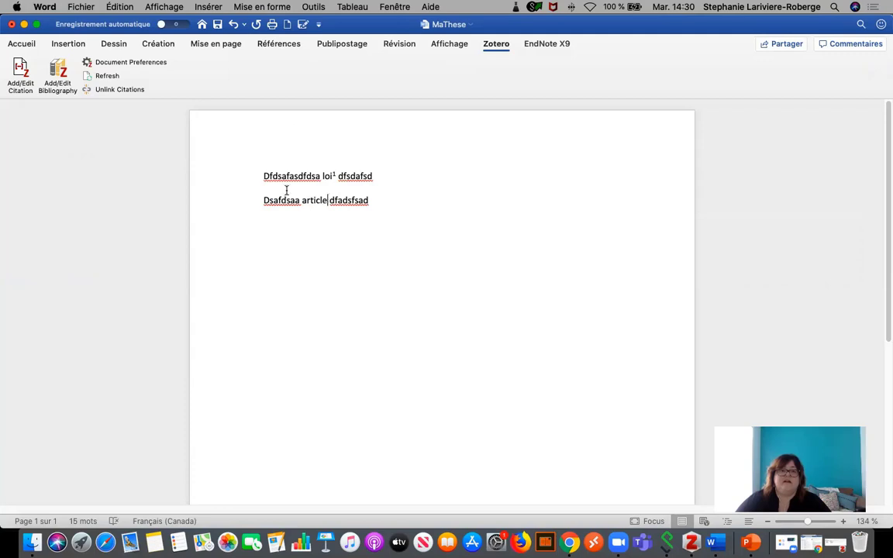
click(21, 69)
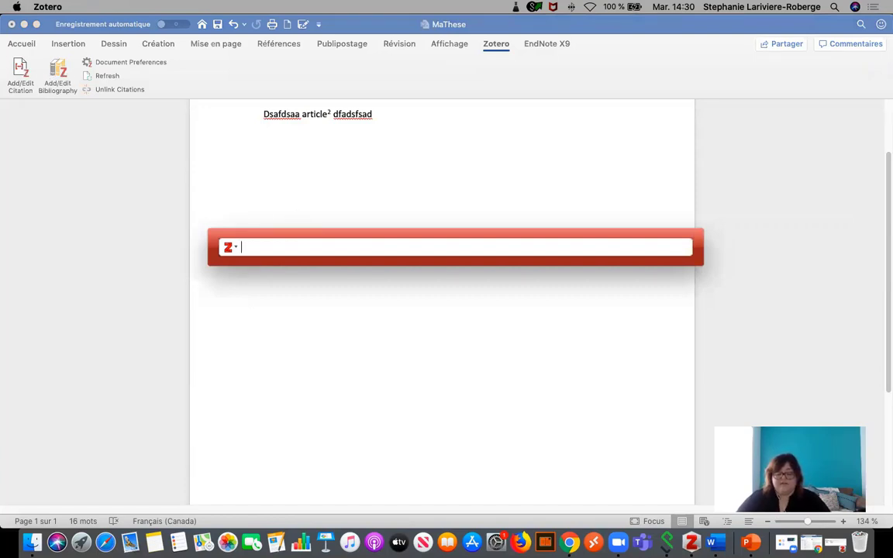
text(fsadau)
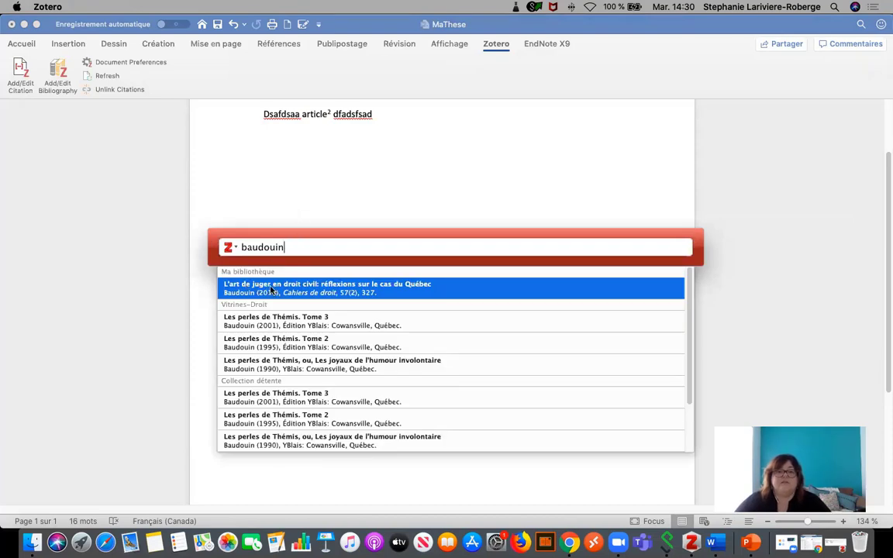
click(353, 289)
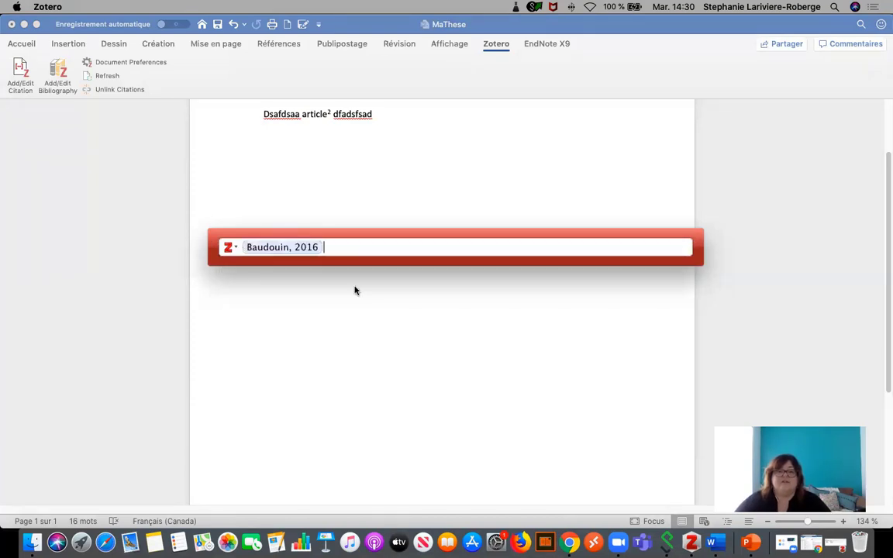
- Set the cited article's page locator to 330, insert the citation and review the journal title in its footnote
click(288, 247)
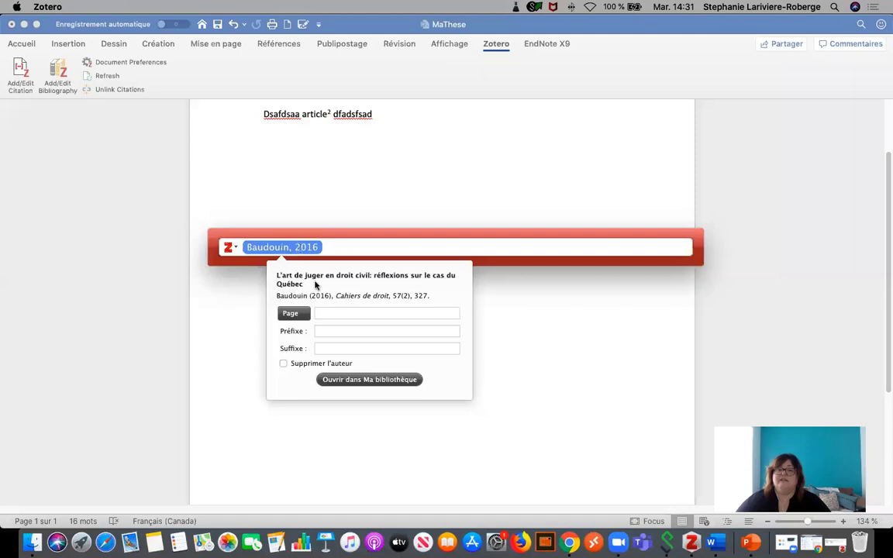
click(325, 312)
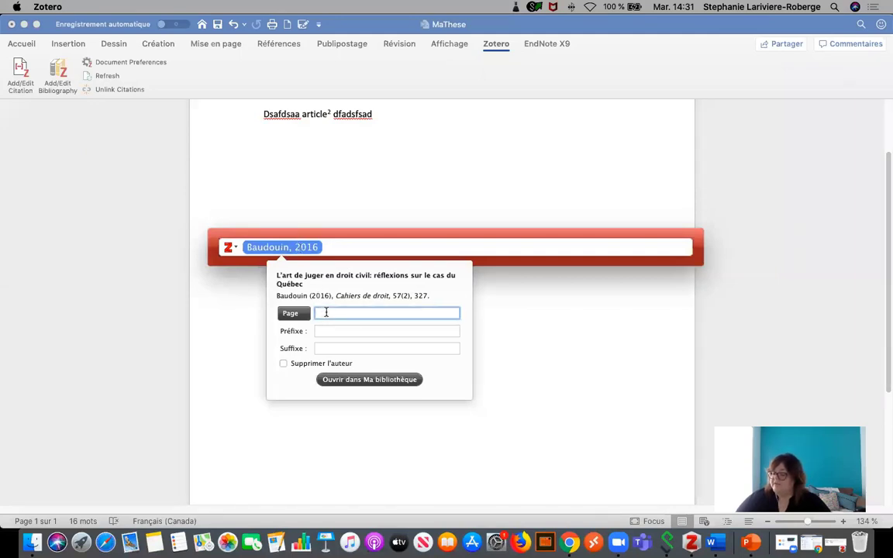
text(330)
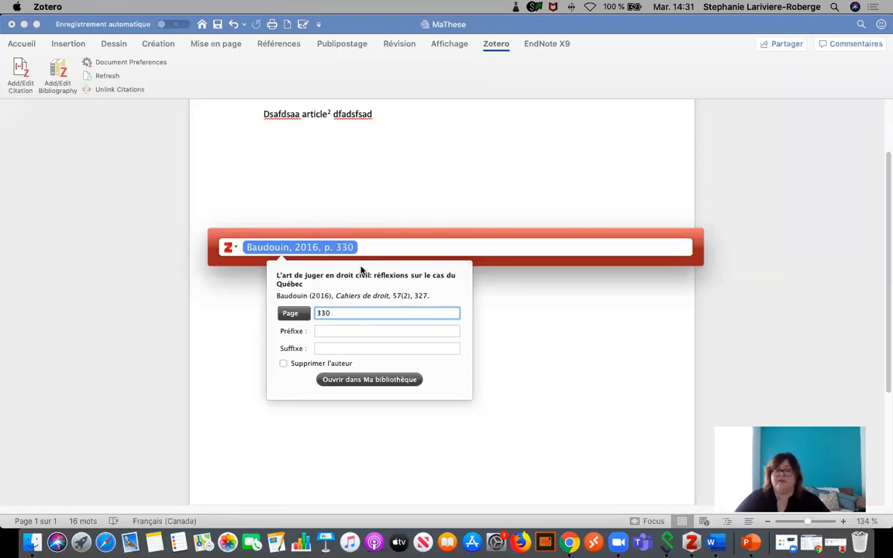
key(Return)
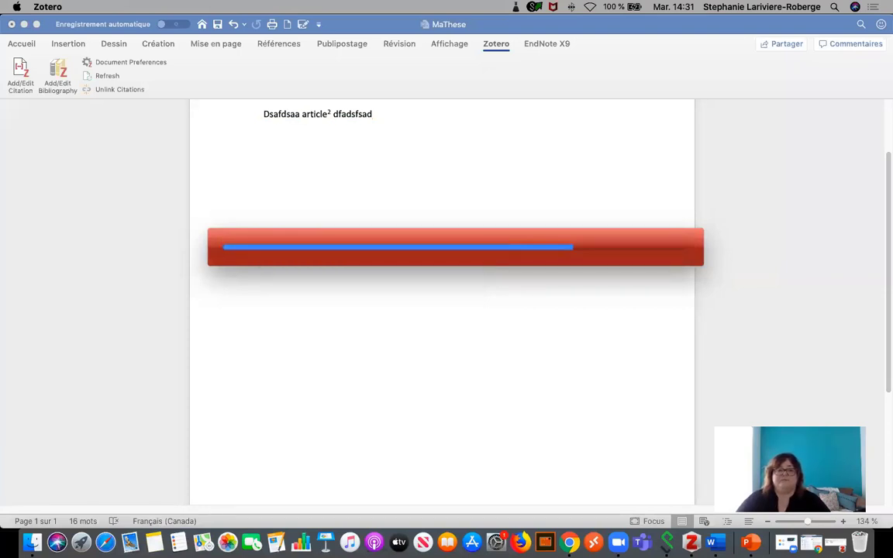
scroll(387, 264, down, 5)
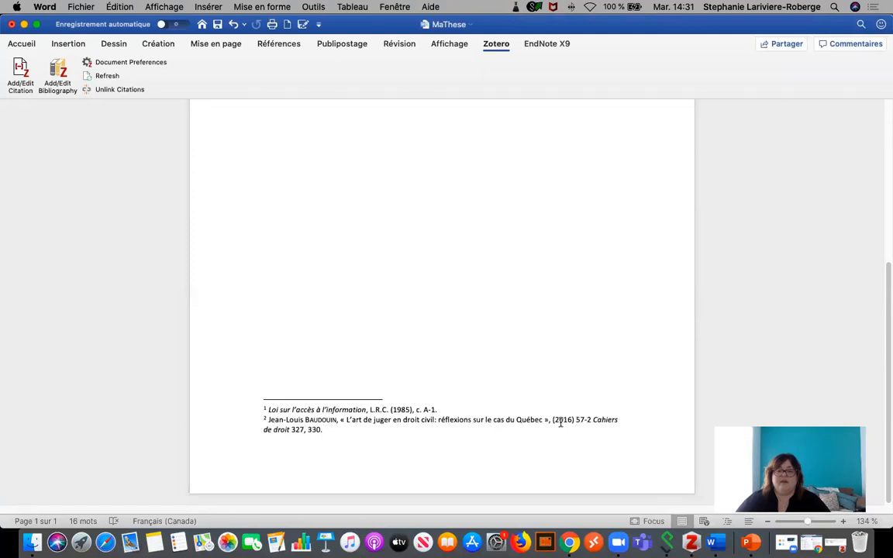
triple_click(604, 422)
click(594, 393)
scroll(630, 410, up, 3)
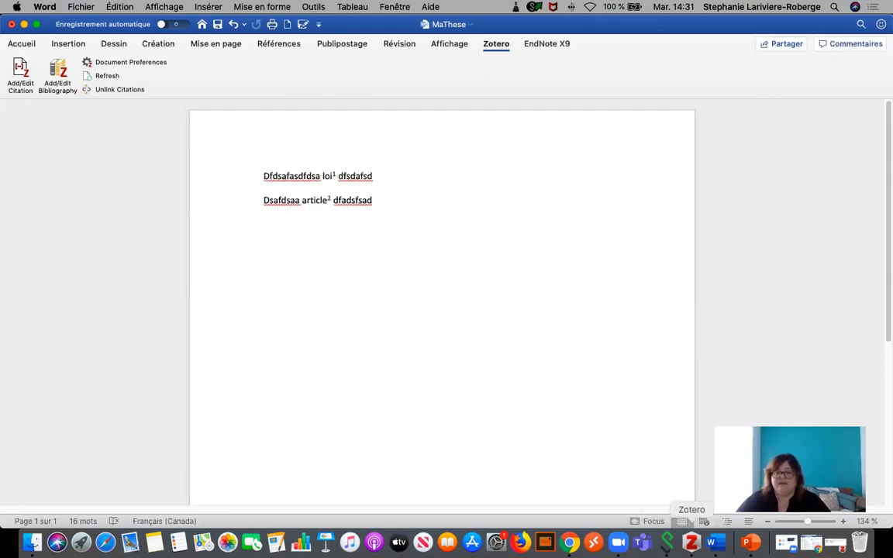
- In Zotero, set the journal abbreviation of "L'art de juger en droit civil: réflexions sur le cas du Québec" to "C. de D."
click(690, 541)
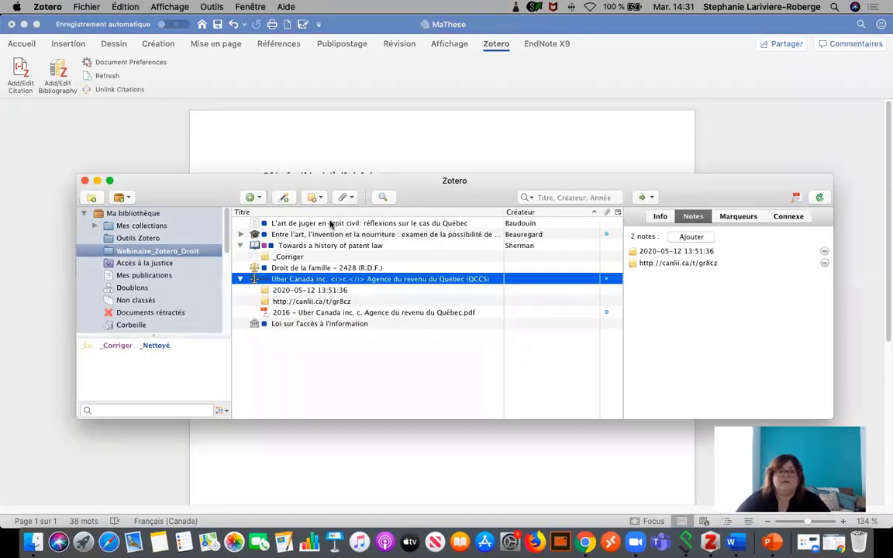
click(331, 224)
click(659, 216)
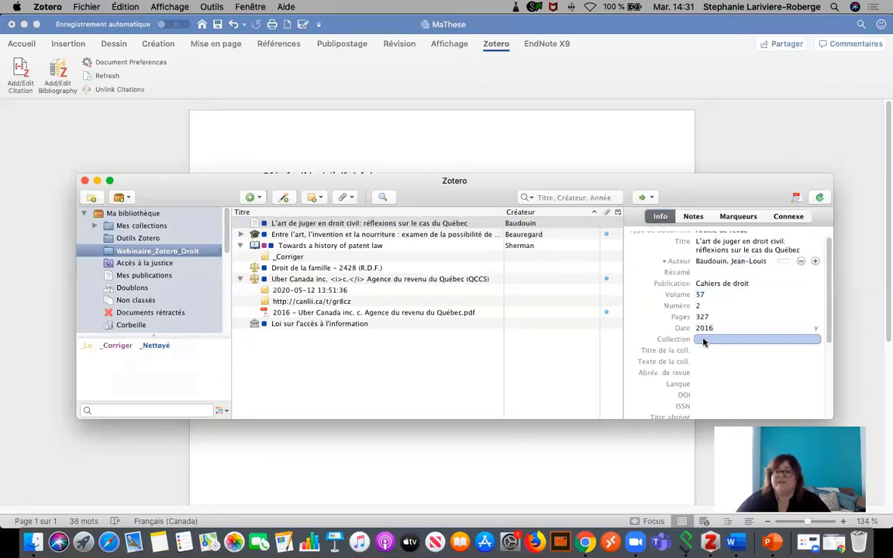
click(696, 374)
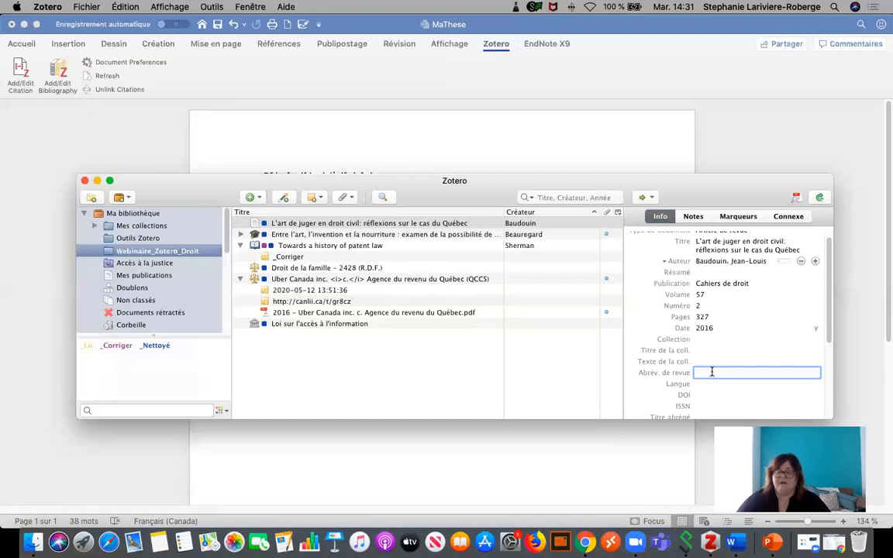
text(C.)
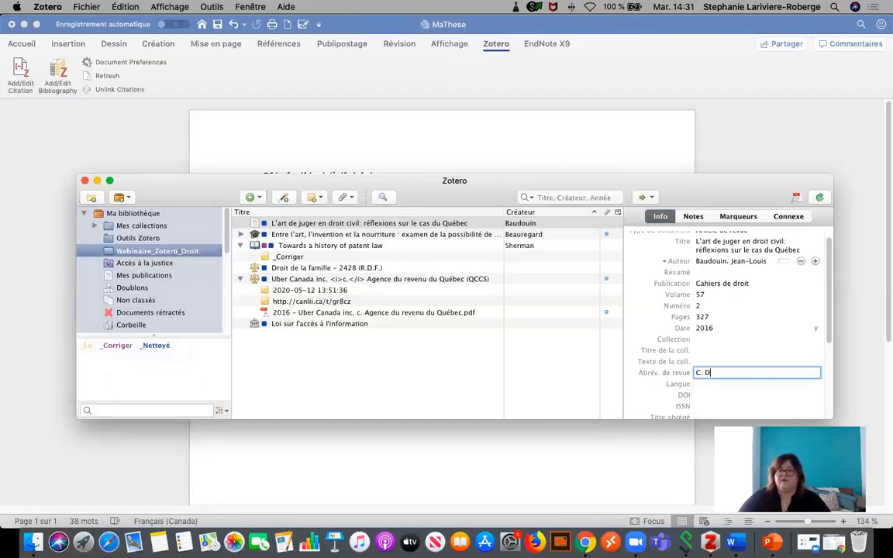
text( de D)
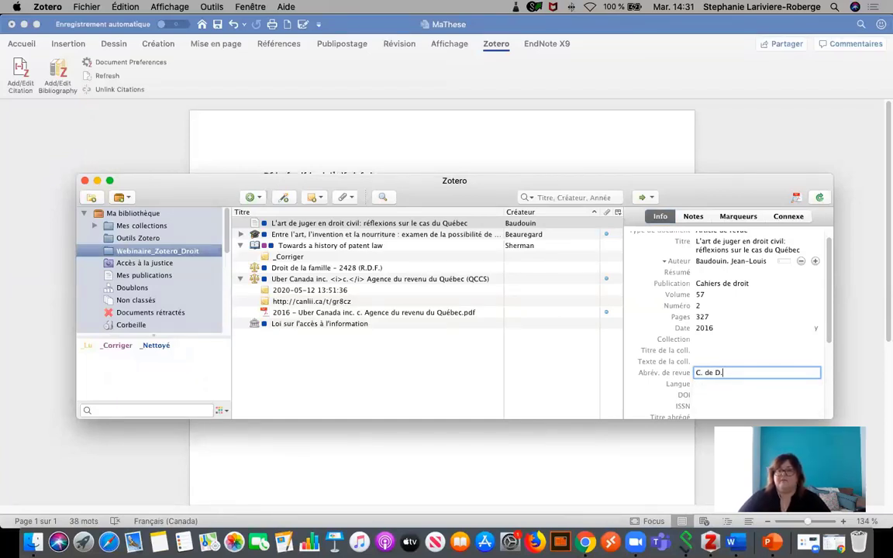
text(.)
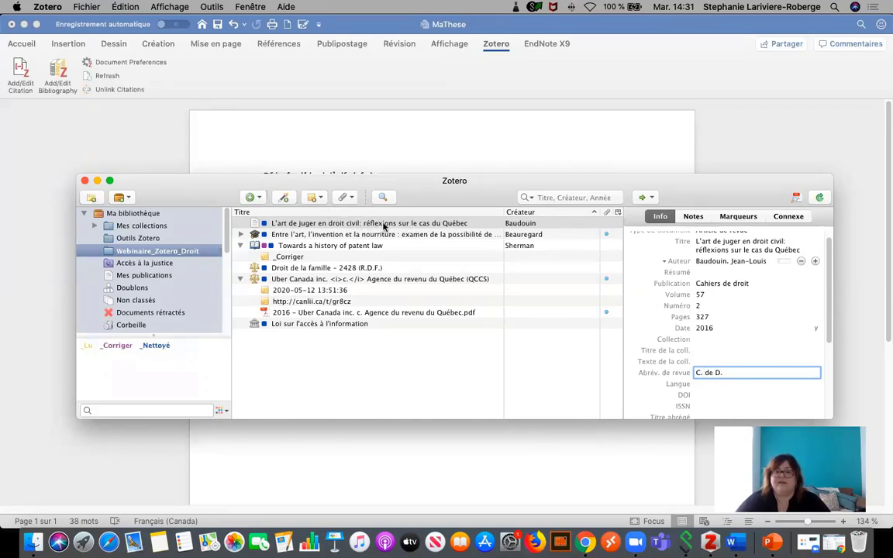
click(384, 225)
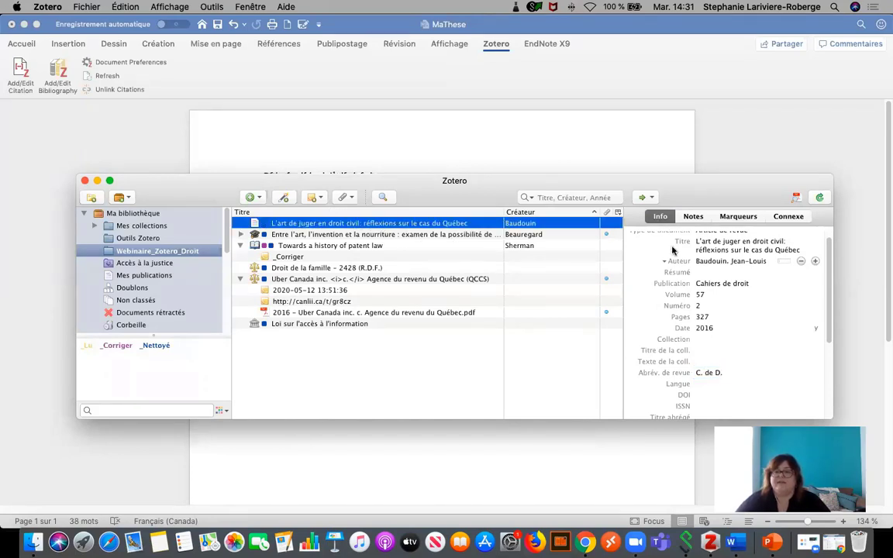
click(732, 373)
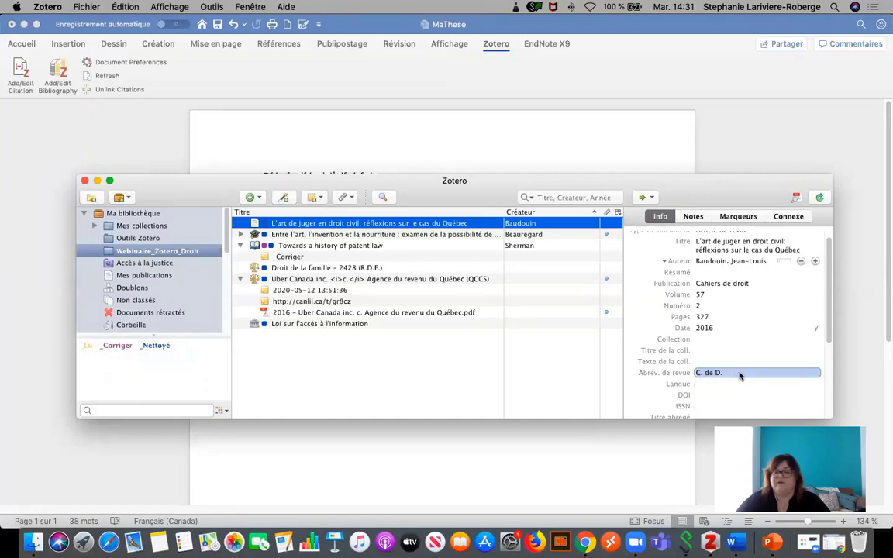
click(408, 223)
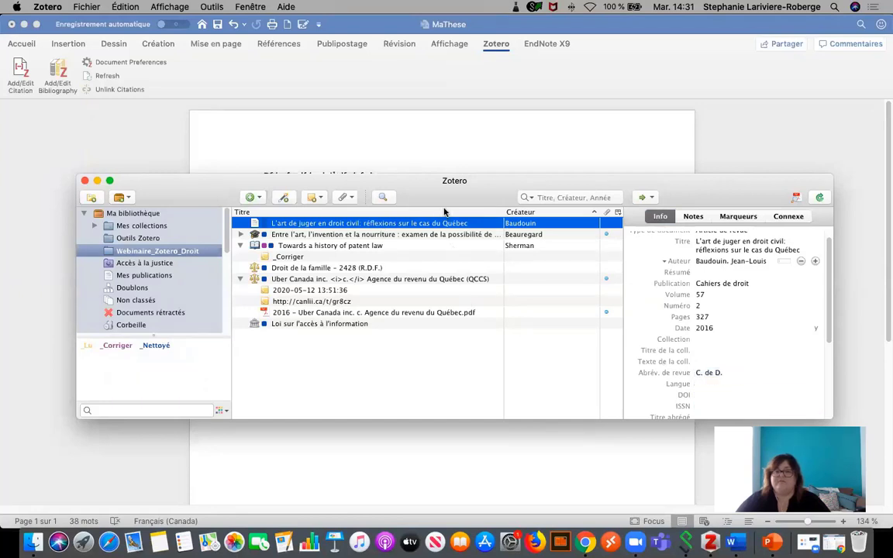
- Return to the Word document, refresh its Zotero citations and check the journal abbreviation in the second footnote
click(447, 142)
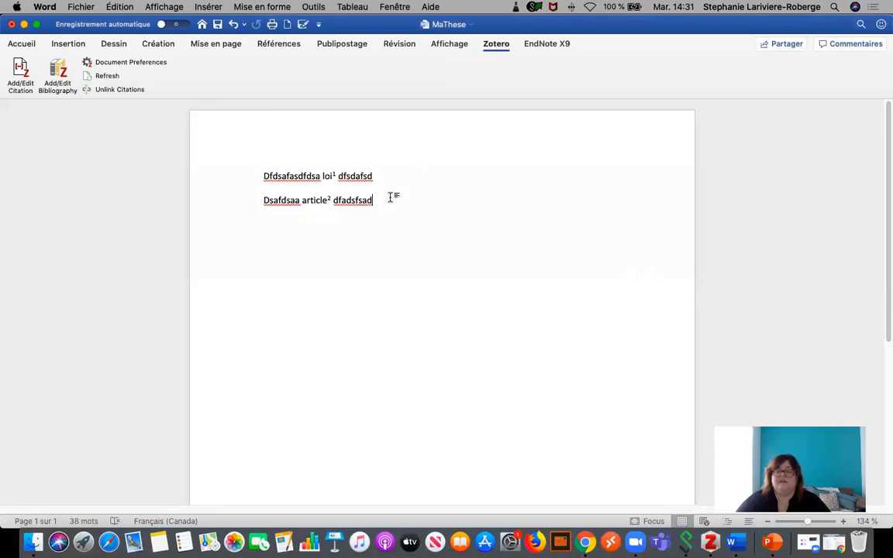
scroll(395, 203, down, 15)
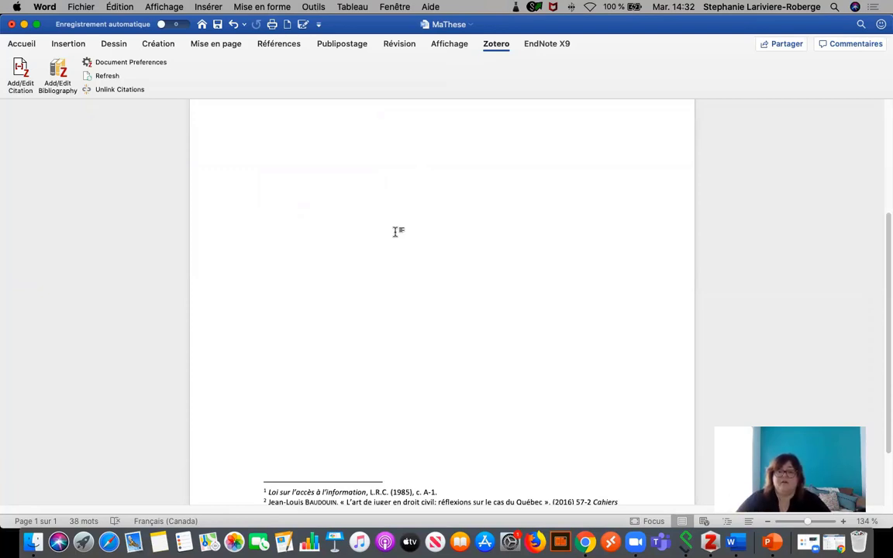
scroll(396, 232, down, 1)
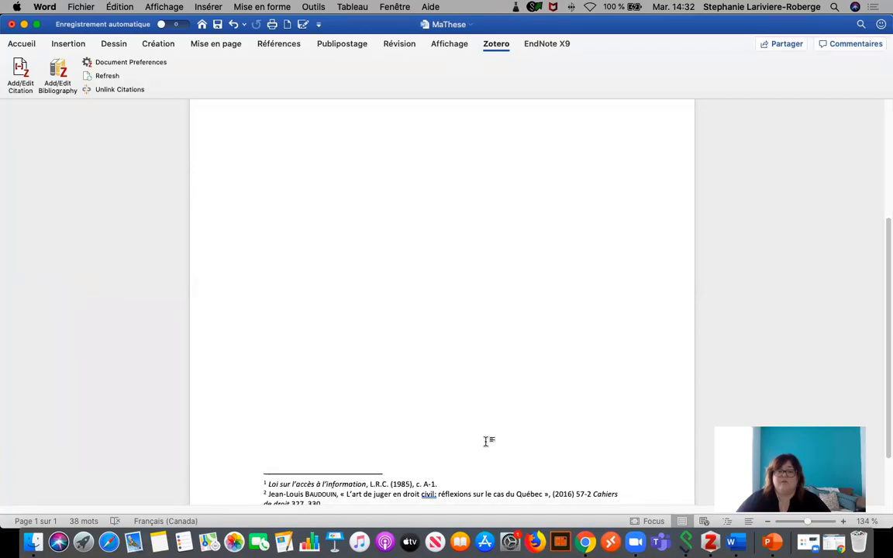
scroll(404, 399, down, 2)
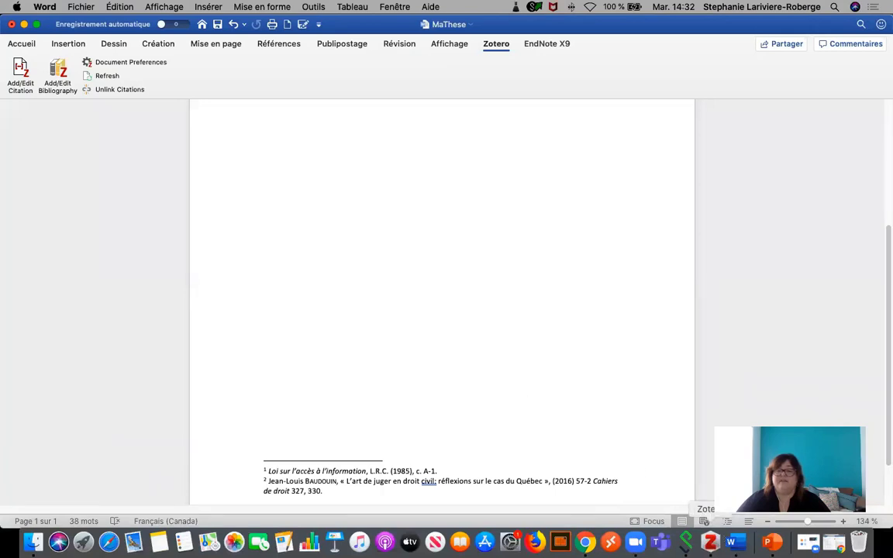
key(super+Tab)
click(711, 374)
key(Return)
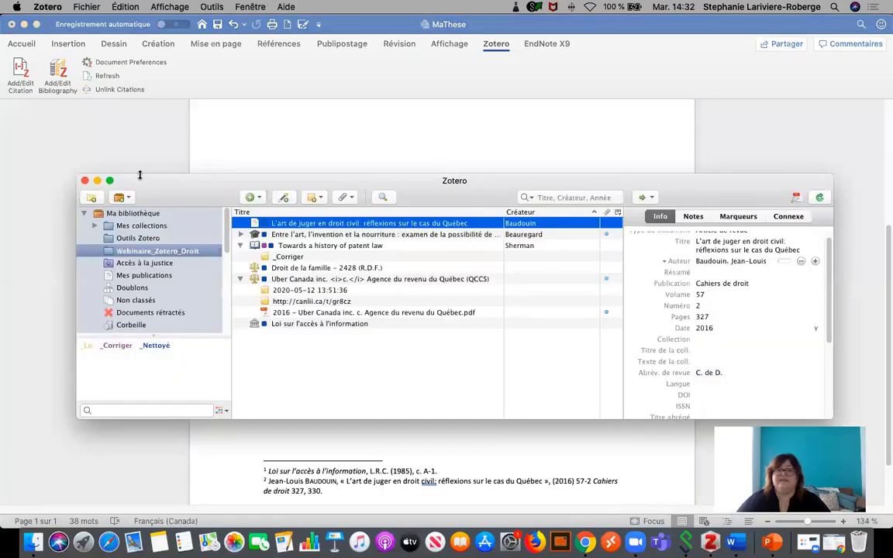
click(97, 180)
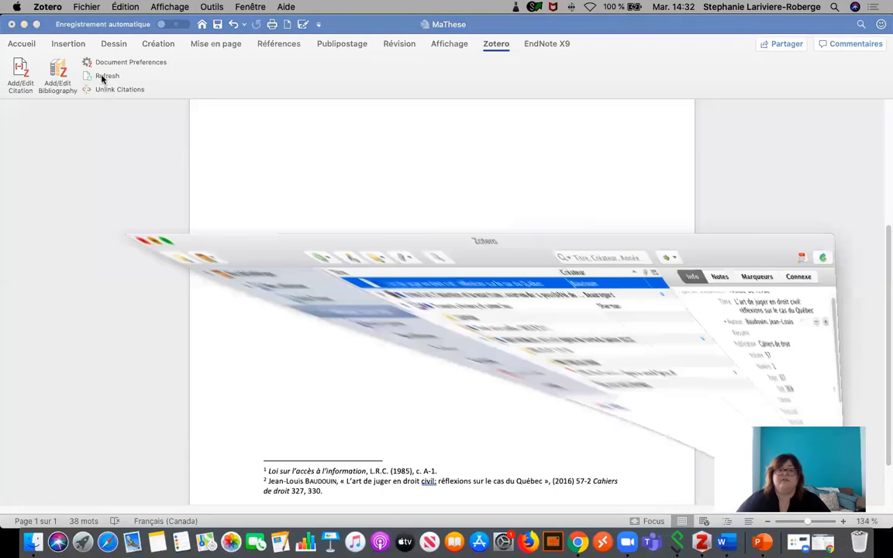
click(106, 77)
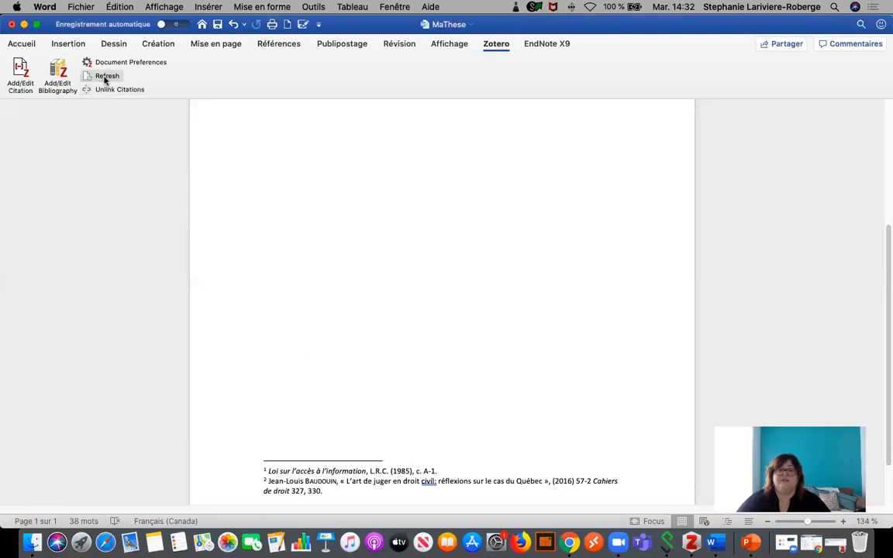
scroll(442, 313, down, 5)
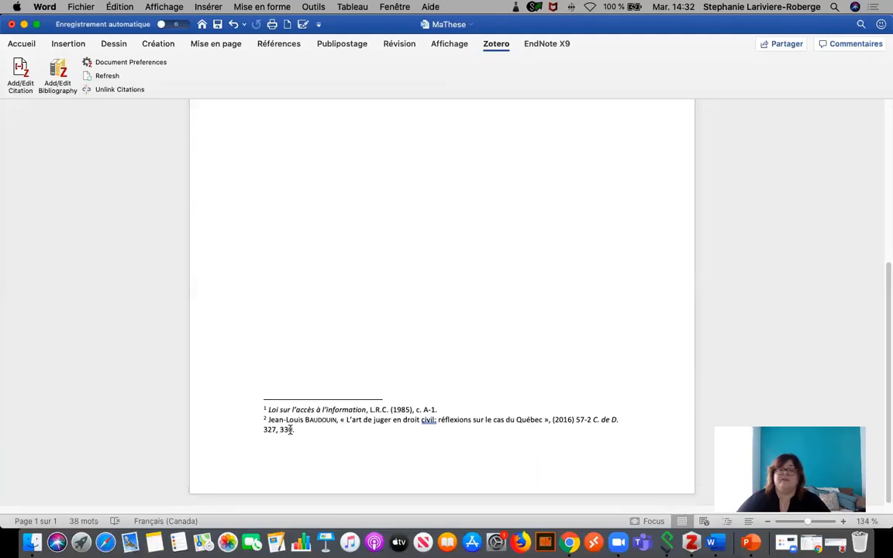
- Add a new paragraph below the second line reading "Dfadsfds décision dfdsasd"
scroll(463, 287, up, 10)
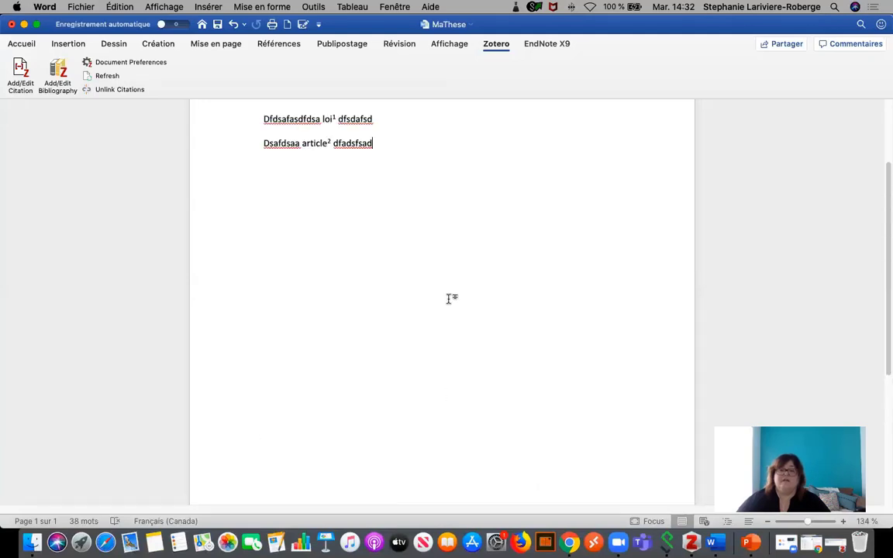
click(382, 200)
key(Return)
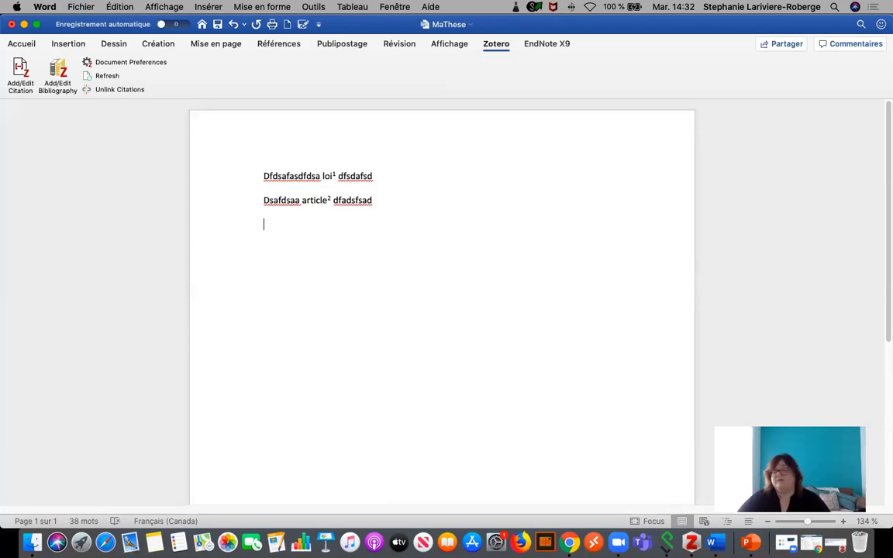
text(Dfadsfds décision )
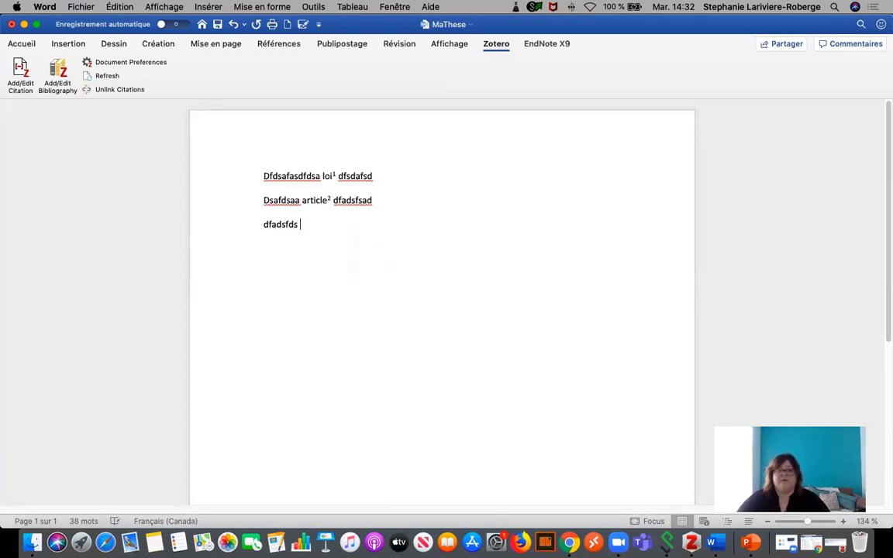
text(dfdsasd)
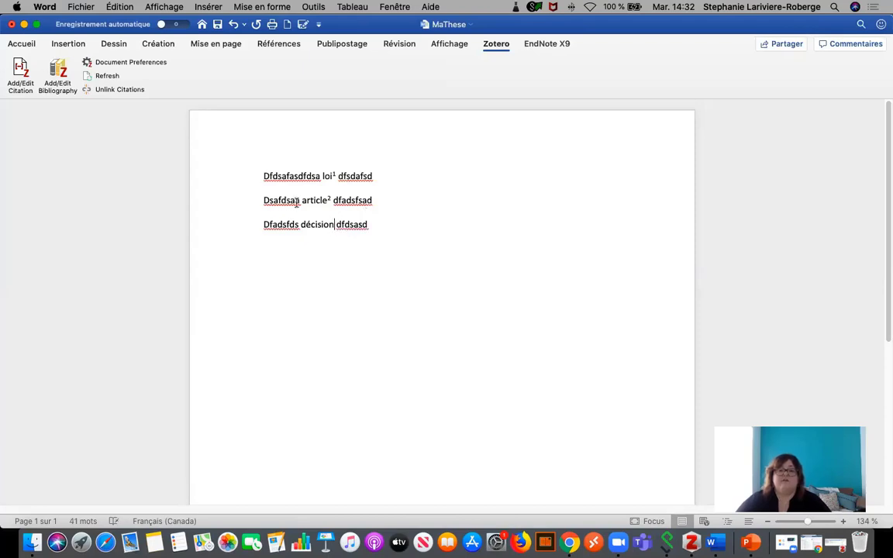
- Start a Zotero citation after "décision" using the classic view and select the Uber Canada inc. c. Agence du revenu du Québec (QCCS) decision
click(19, 69)
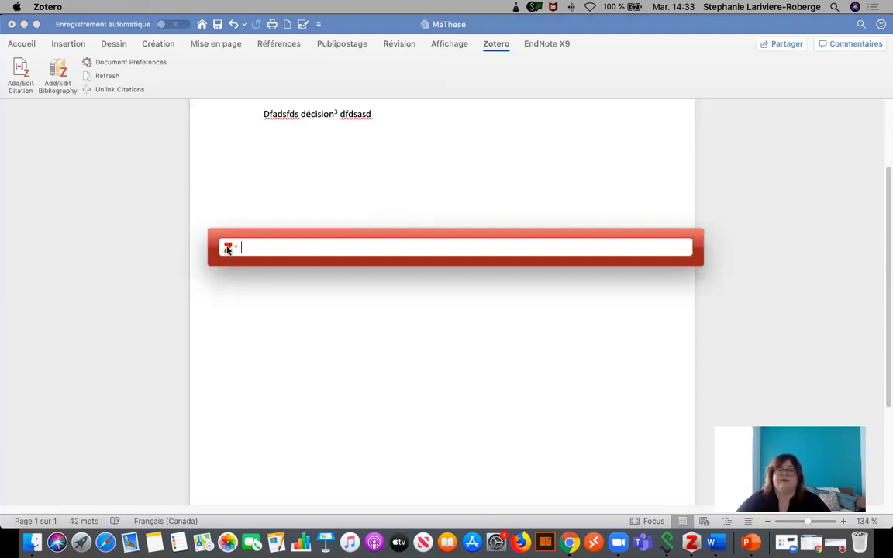
click(234, 249)
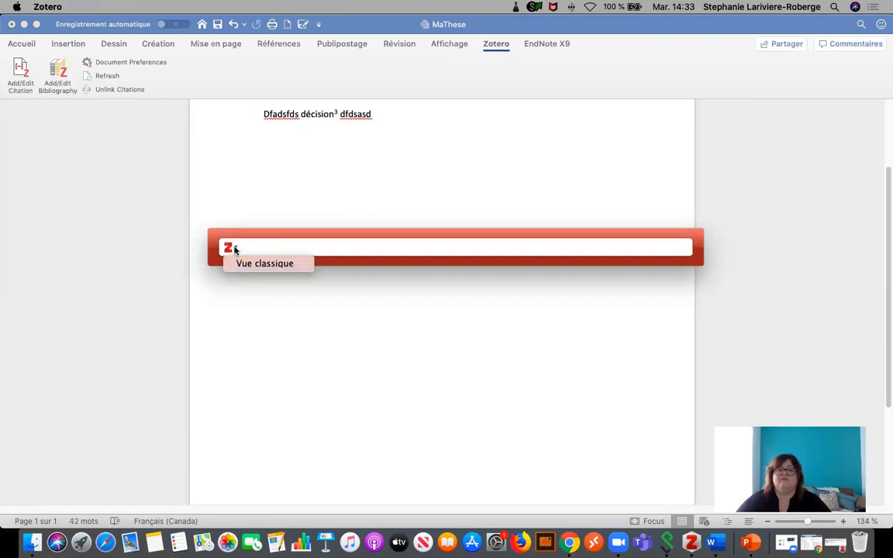
click(282, 264)
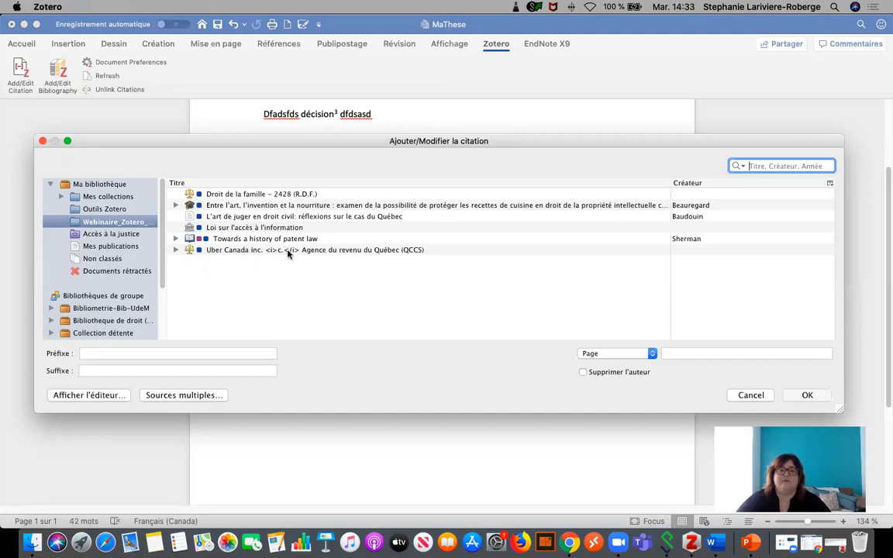
click(334, 250)
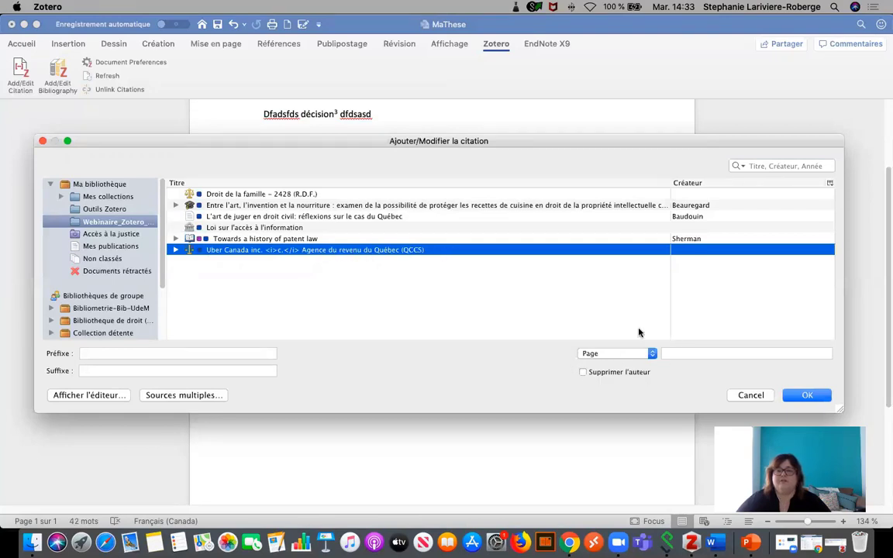
- Set the decision's locator to Paragraphe 274, insert the citation and review the third footnote
click(653, 355)
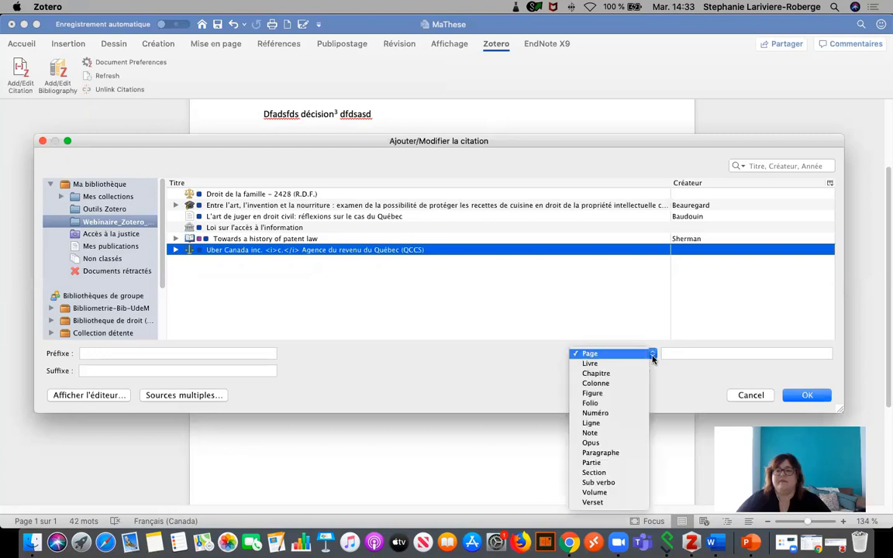
click(618, 454)
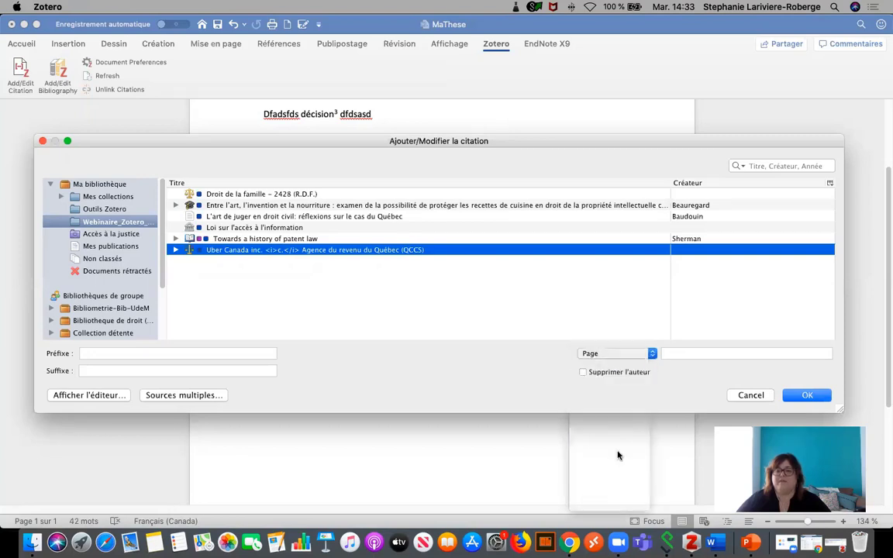
click(676, 354)
text(274)
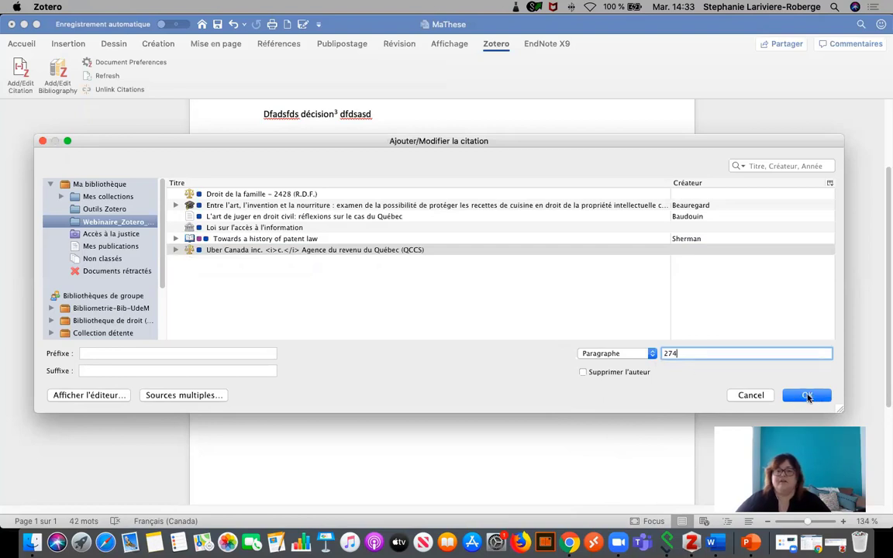
click(806, 395)
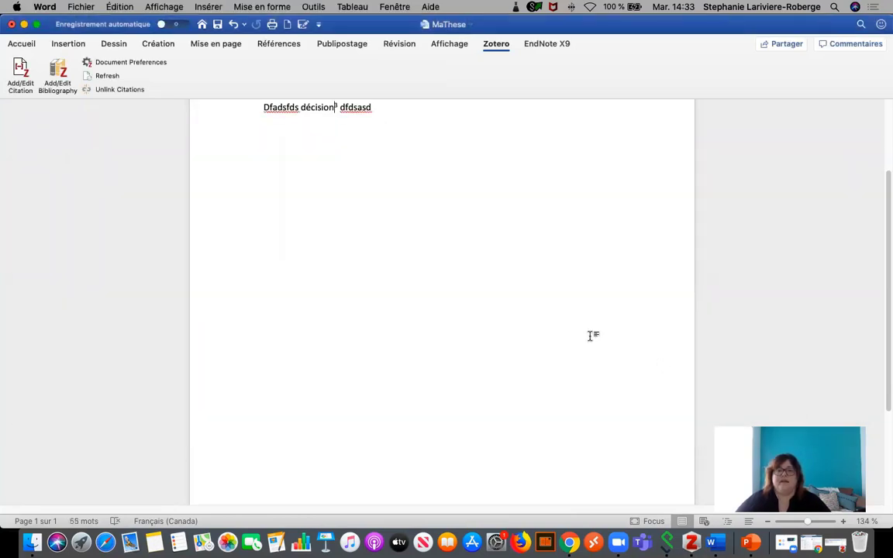
scroll(591, 335, down, 5)
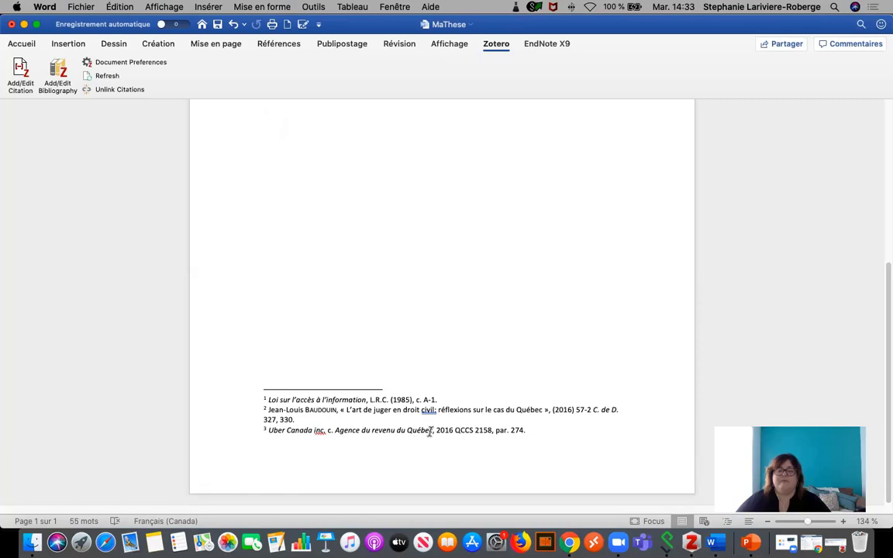
click(329, 429)
scroll(355, 402, up, 5)
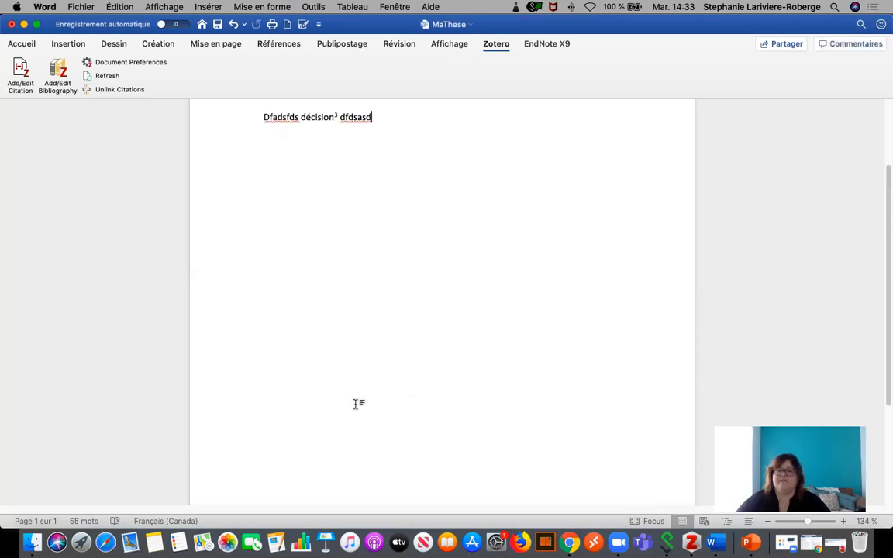
scroll(458, 373, down, 5)
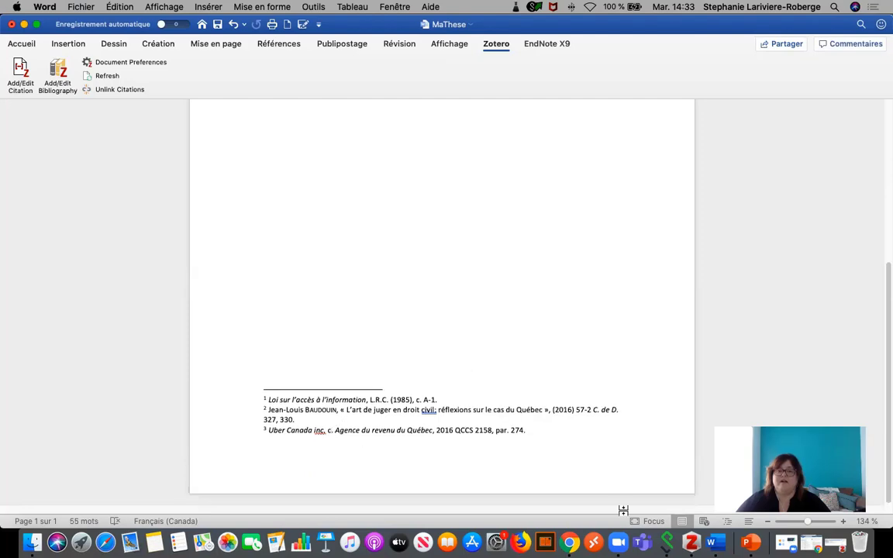
- Switch to Zotero, compare the Uber Canada decision's item details with its footnote, and return to the Word document
click(690, 542)
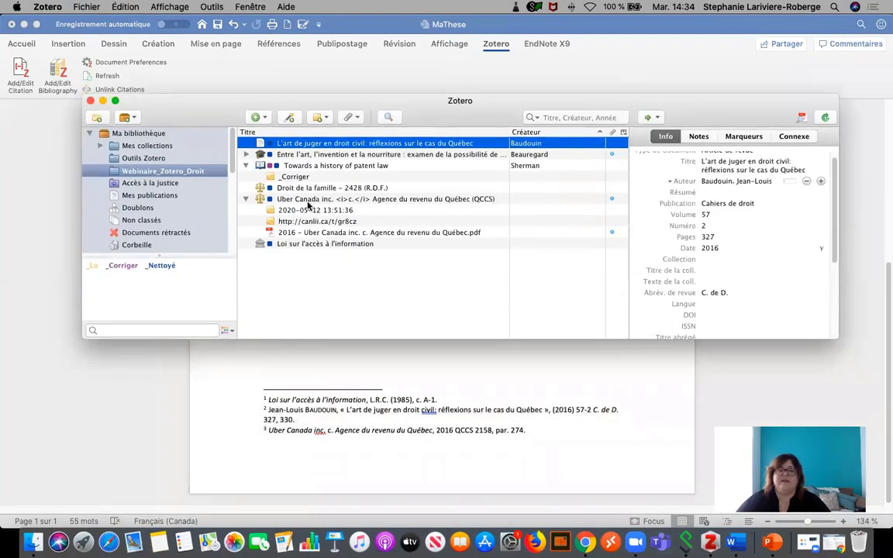
click(332, 200)
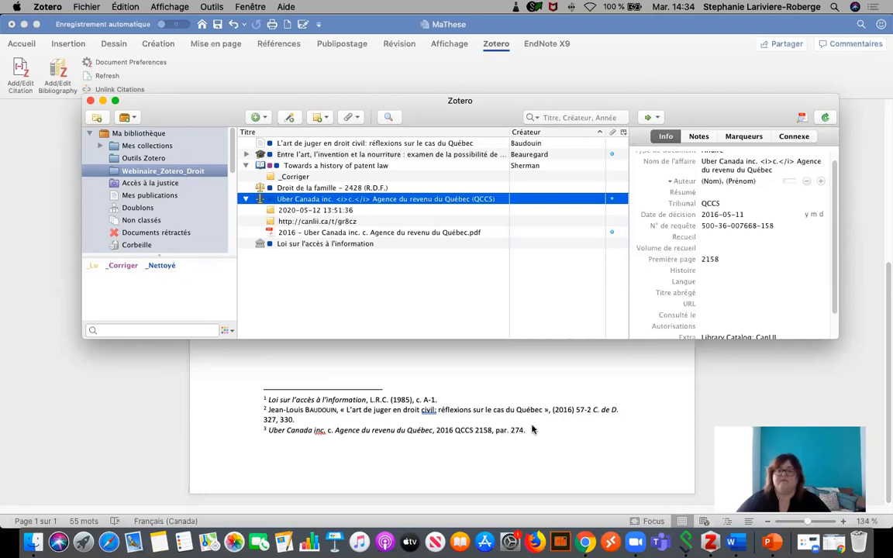
click(434, 345)
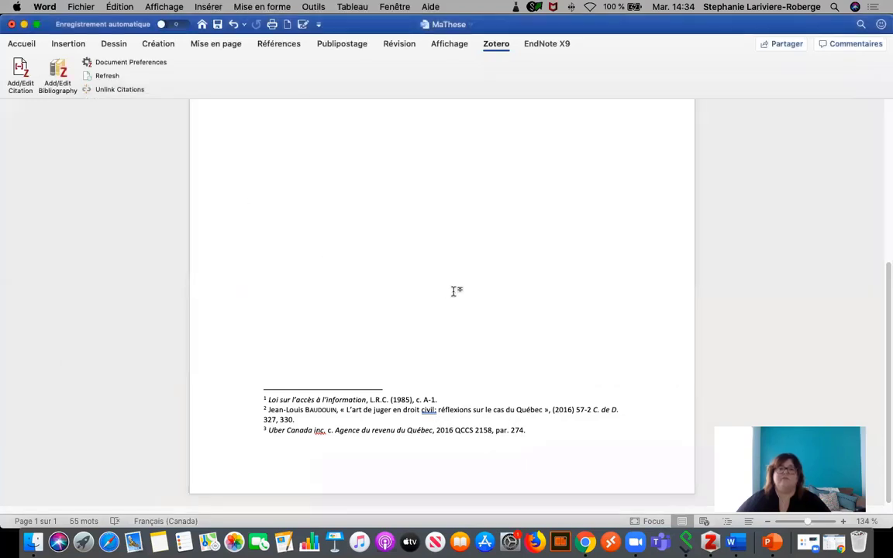
scroll(454, 293, up, 3)
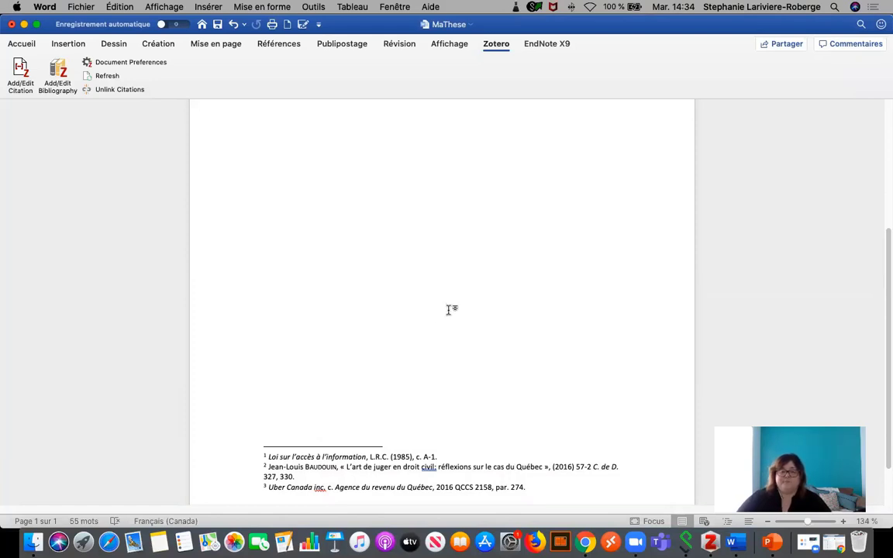
scroll(449, 314, down, 3)
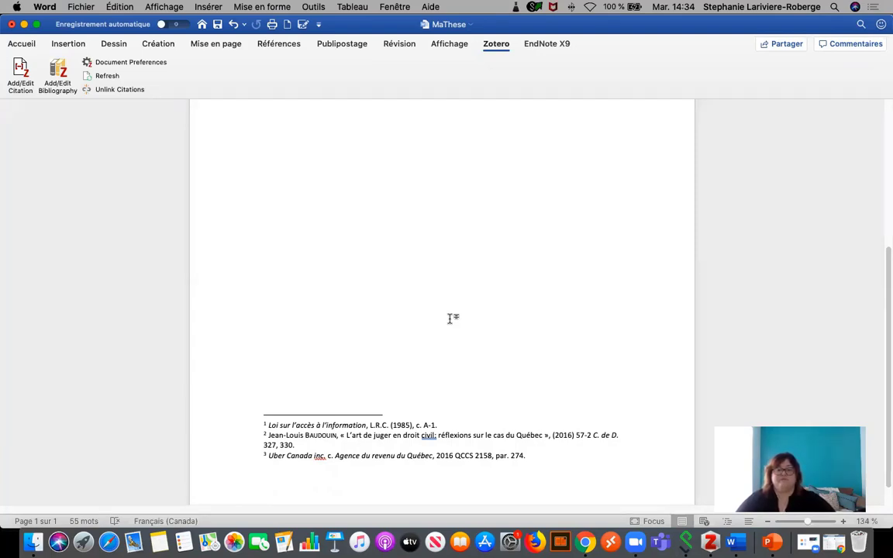
- Add a new paragraph below the third line reading "Dfdsafsa loi dafdsasda"
scroll(448, 324, up, 10)
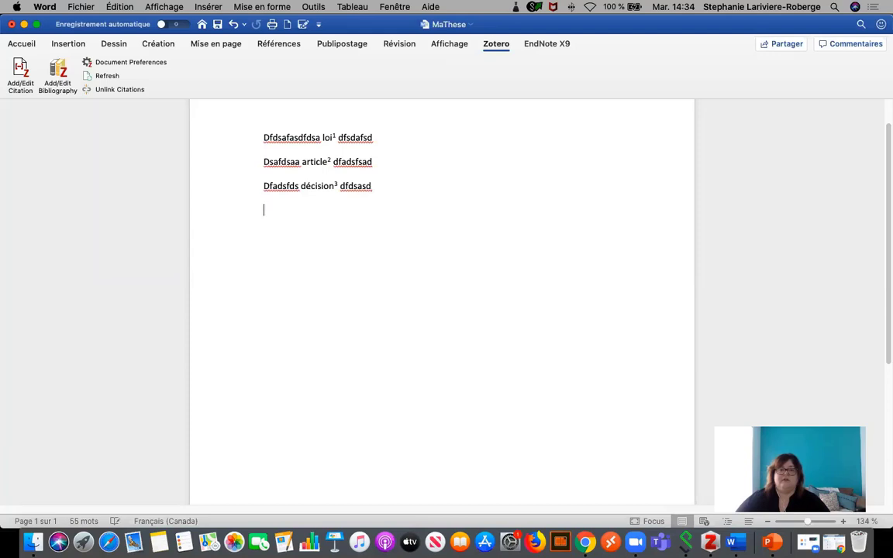
text(Dfdsafsa loi )
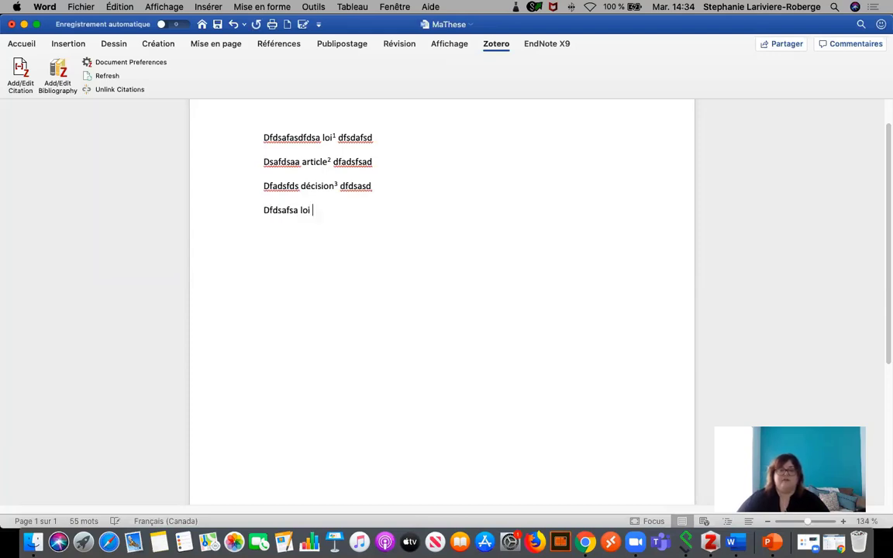
text(dafdsasda)
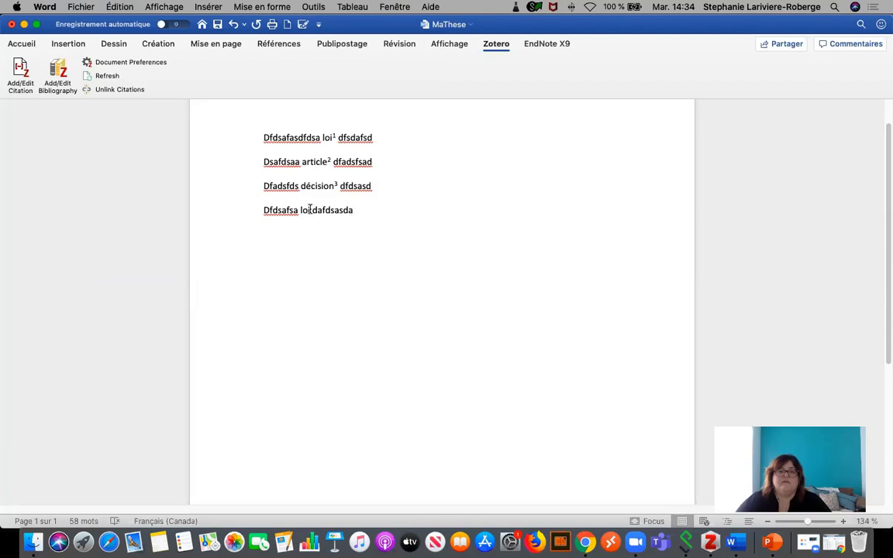
- Start a Zotero citation after "loi" in the fourth line, search for "loi sur l'accès" and choose "Loi sur l'accès à l'information"
click(310, 210)
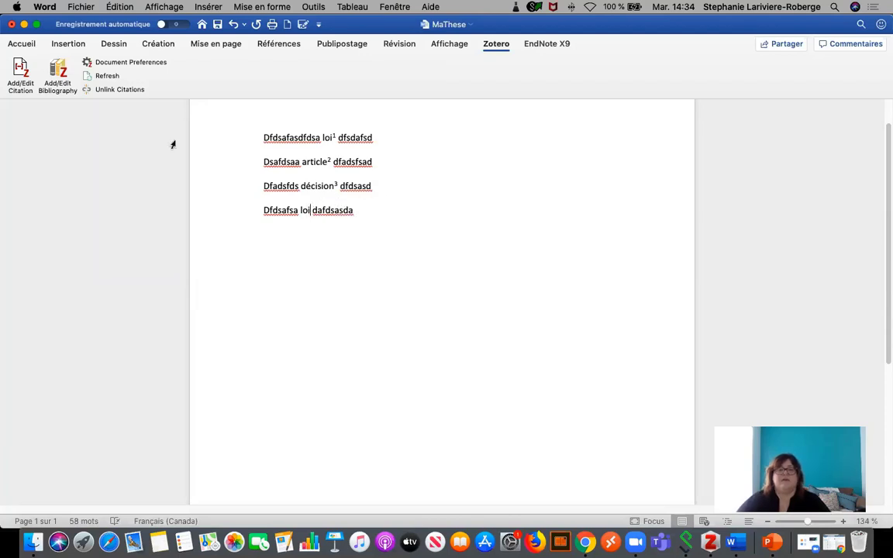
key(ctrl+super+a)
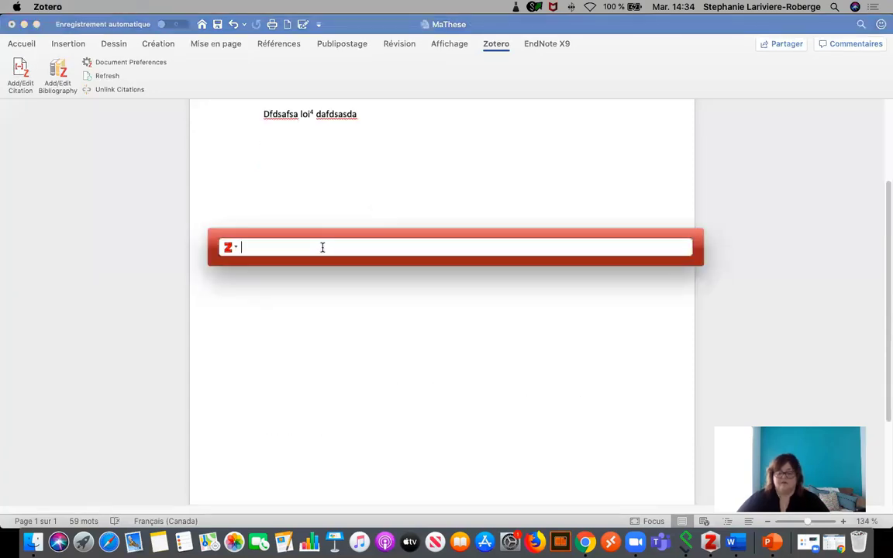
text(loi sur l'accè)
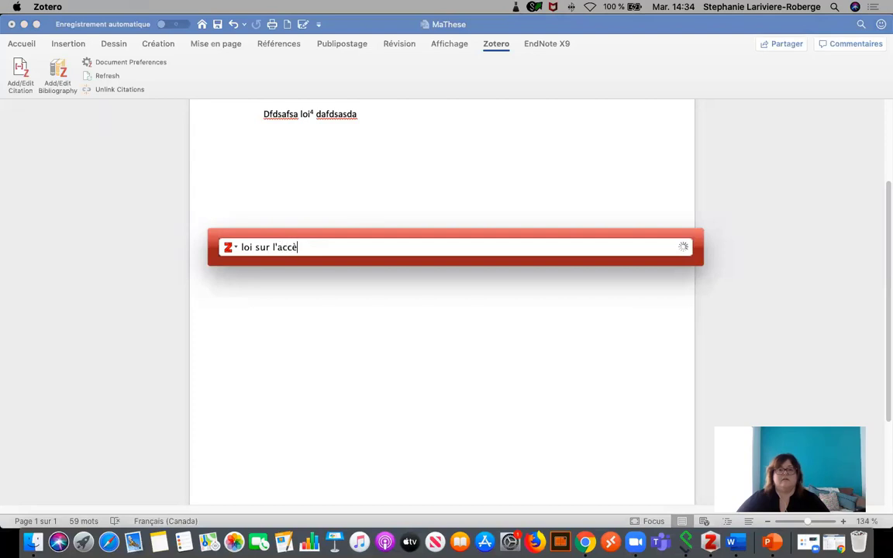
text(s)
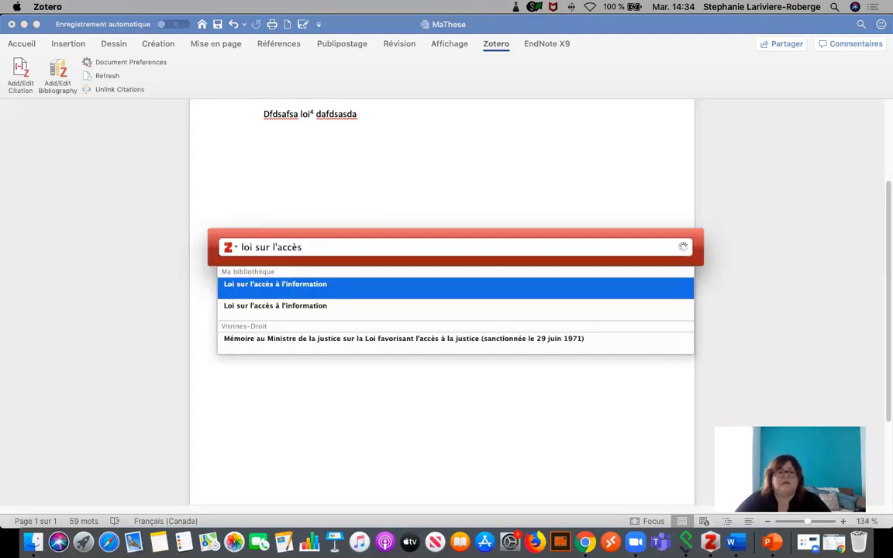
click(306, 291)
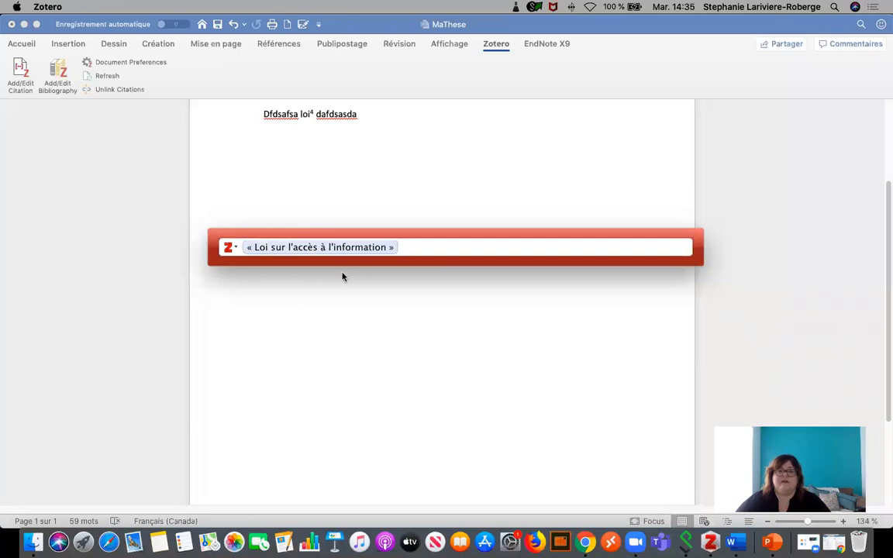
- Set the law citation's locator to Section 19, insert the citation and review the fourth footnote
click(348, 247)
click(348, 247)
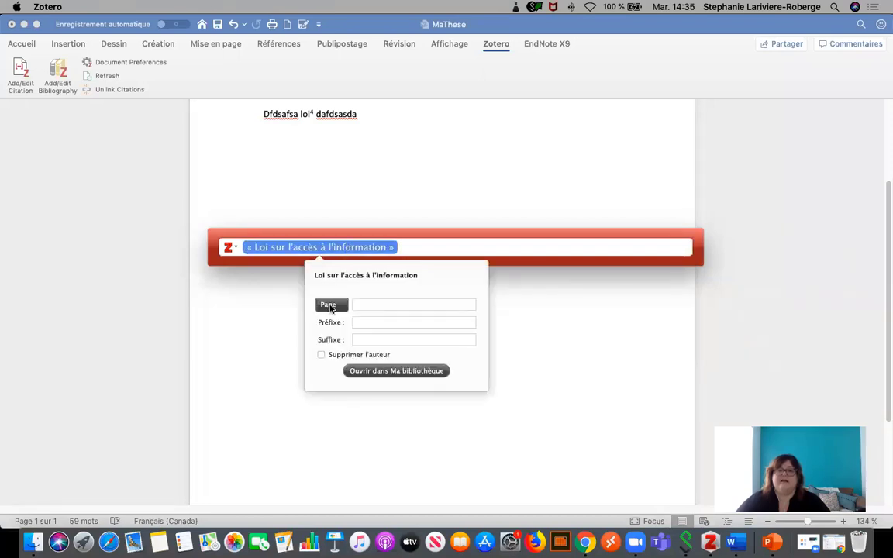
click(325, 307)
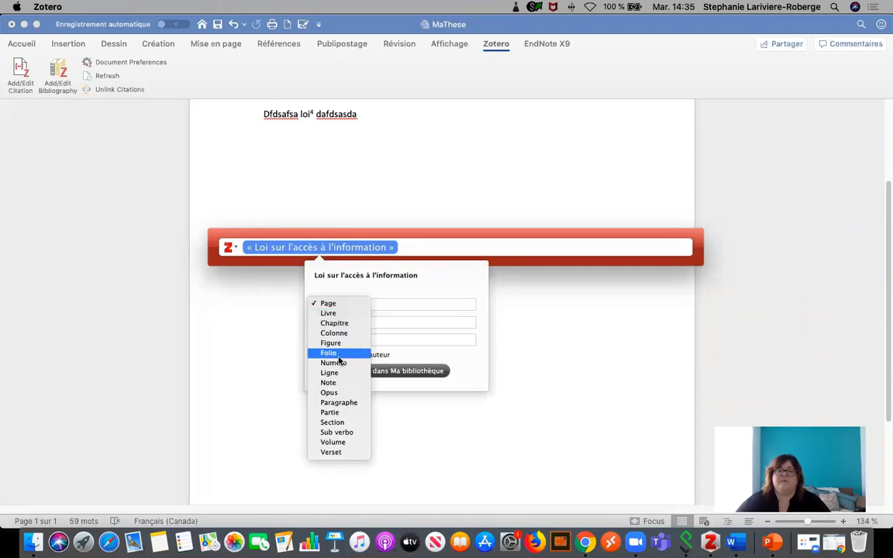
click(356, 428)
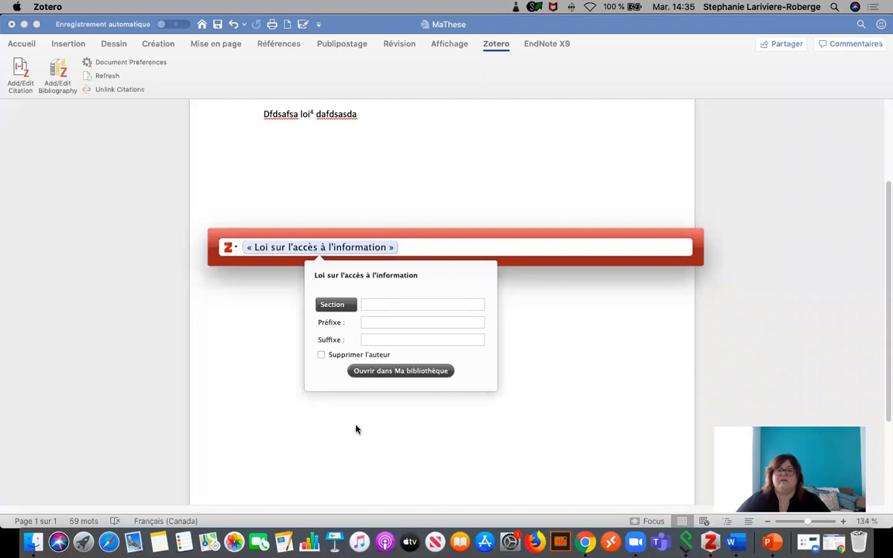
click(375, 302)
text(19)
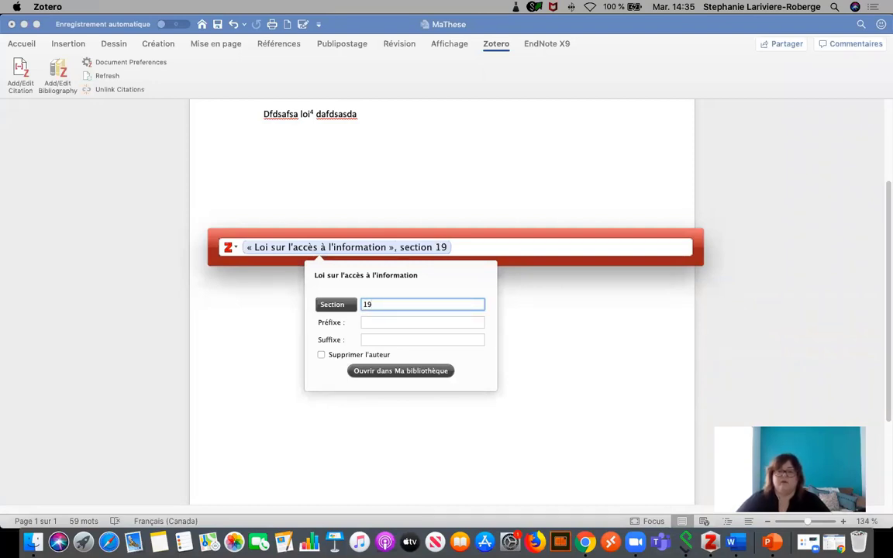
key(Return)
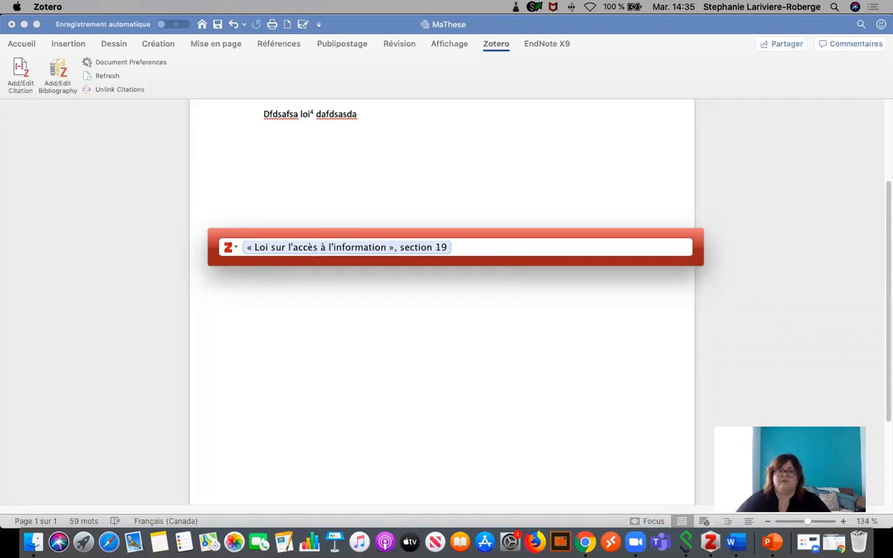
click(439, 248)
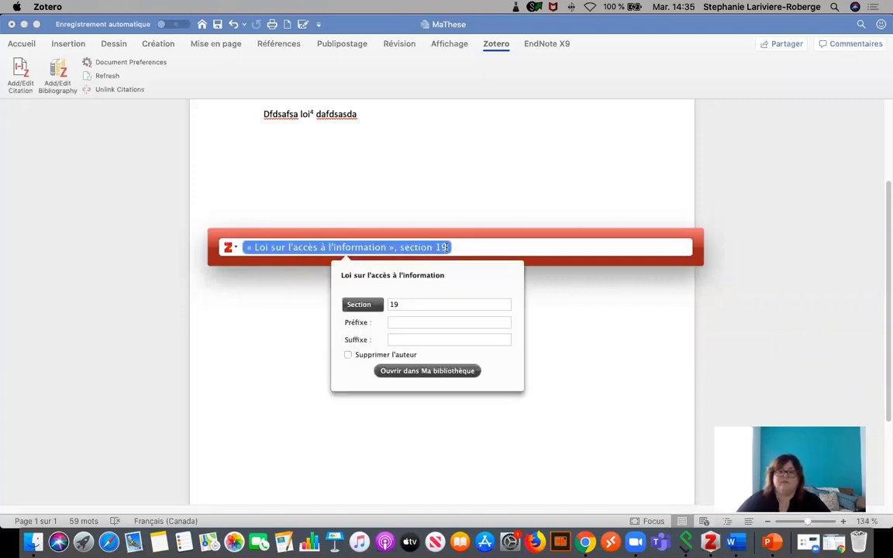
key(Return)
key(Return)
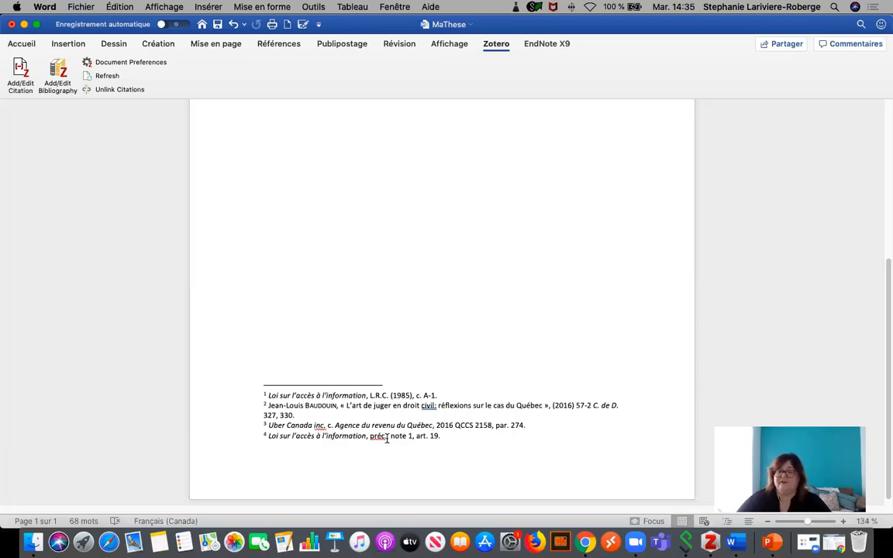
text(,)
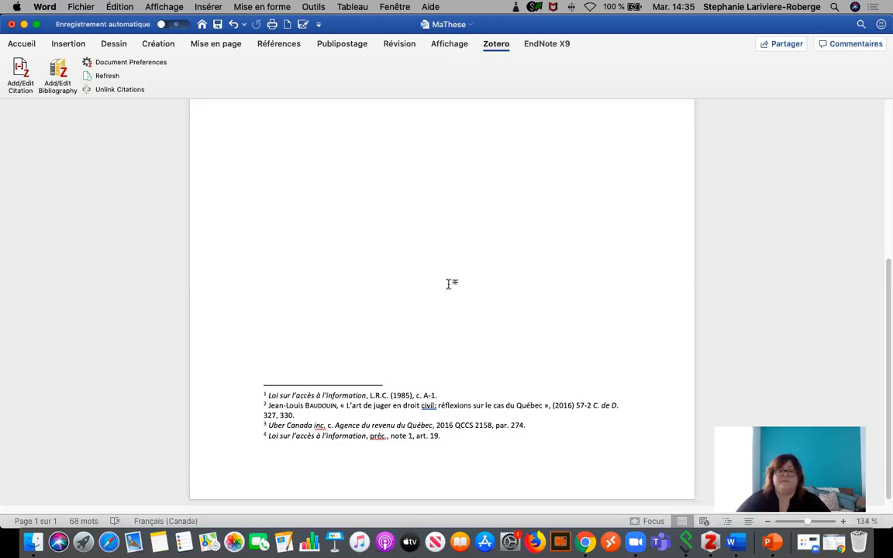
- Add two filler lines reading "Fdasfadsfads" and "Dsafdsafdsaf" below the fourth line
scroll(449, 288, up, 10)
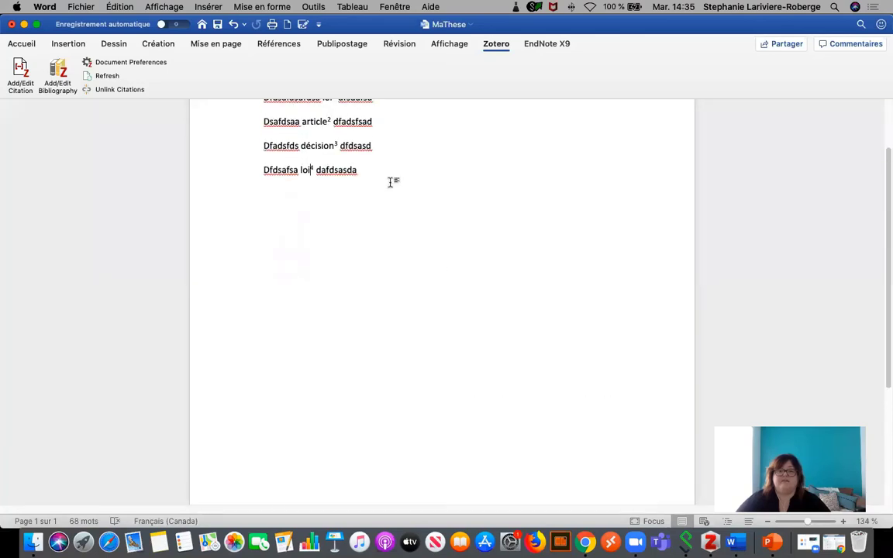
click(382, 171)
key(Return)
text(fdasfads)
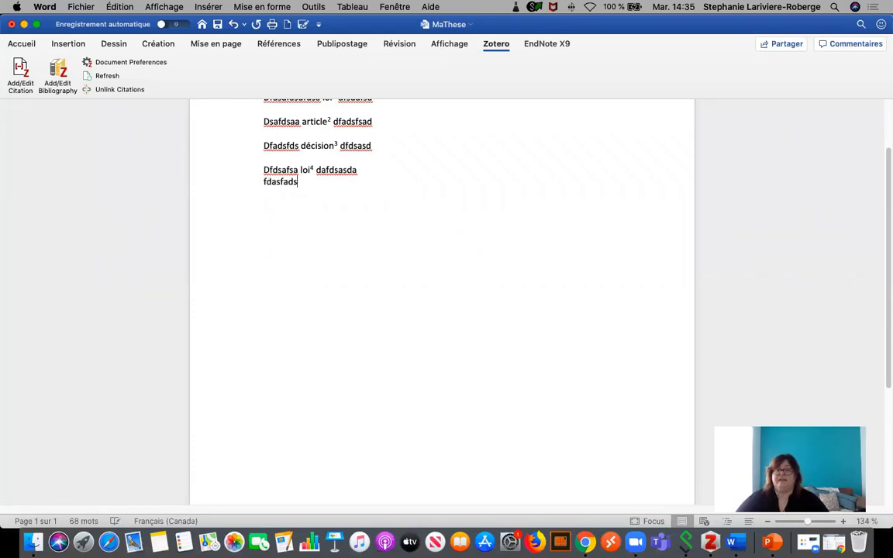
text(fads)
key(Return)
text(dsafdsafdsaf)
key(Return)
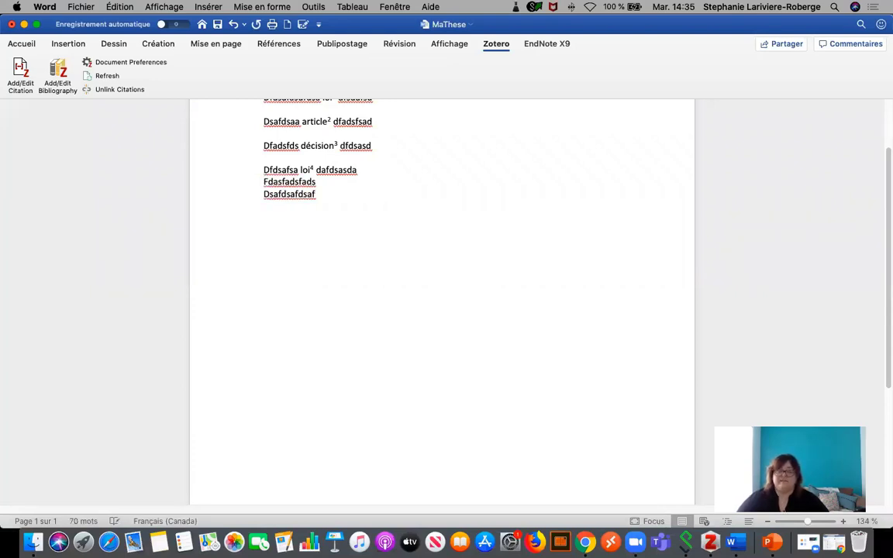
- Add a new paragraph below the filler lines reading "Dafdsafas loi fdasfdsa"
key(Return)
text(dafdsafas loi )
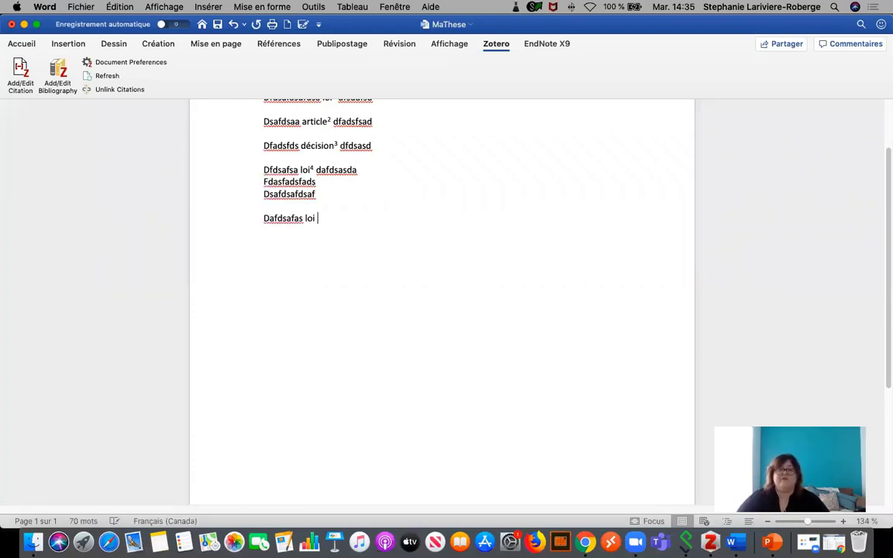
text(fdasfdsa)
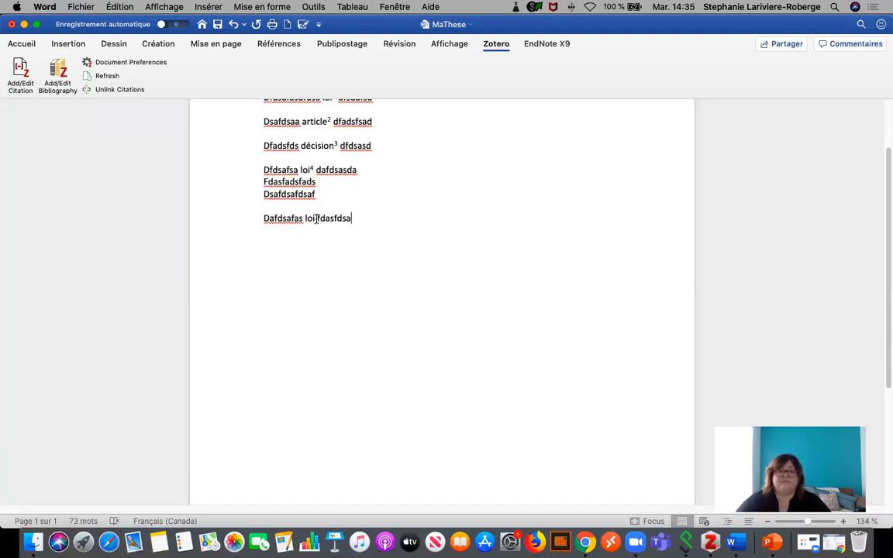
- Start a Zotero citation after "loi" in the new paragraph, search for "loi sur l'acc" and choose "Loi sur l'accès à l'information"
click(314, 217)
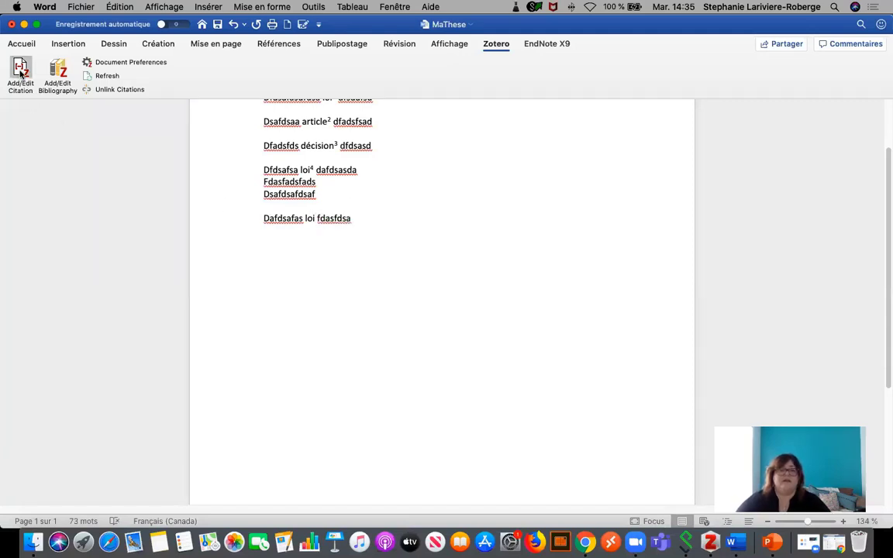
key(ctrl+super+c)
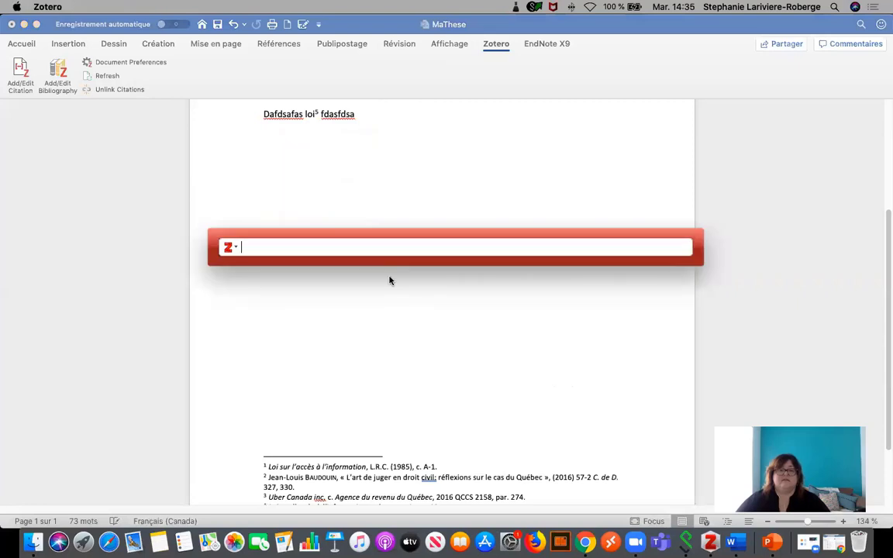
text(loi sur l'acc)
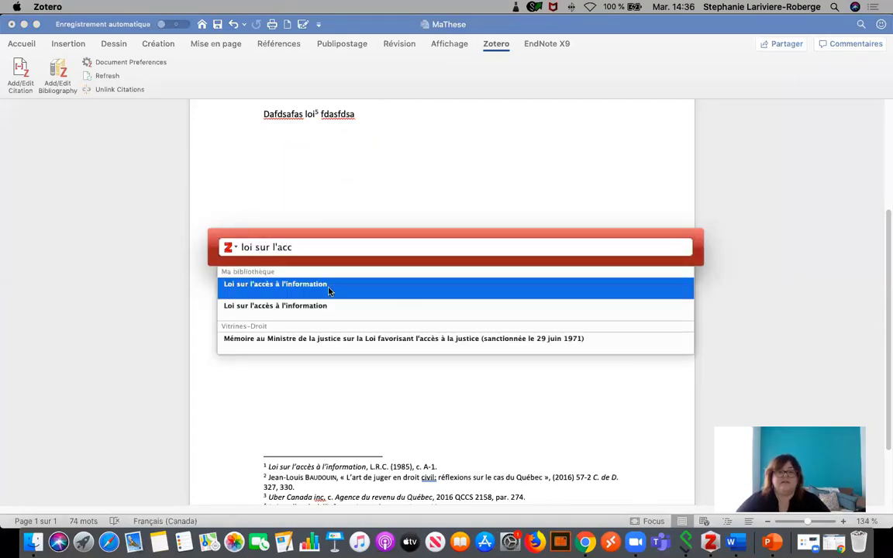
click(328, 291)
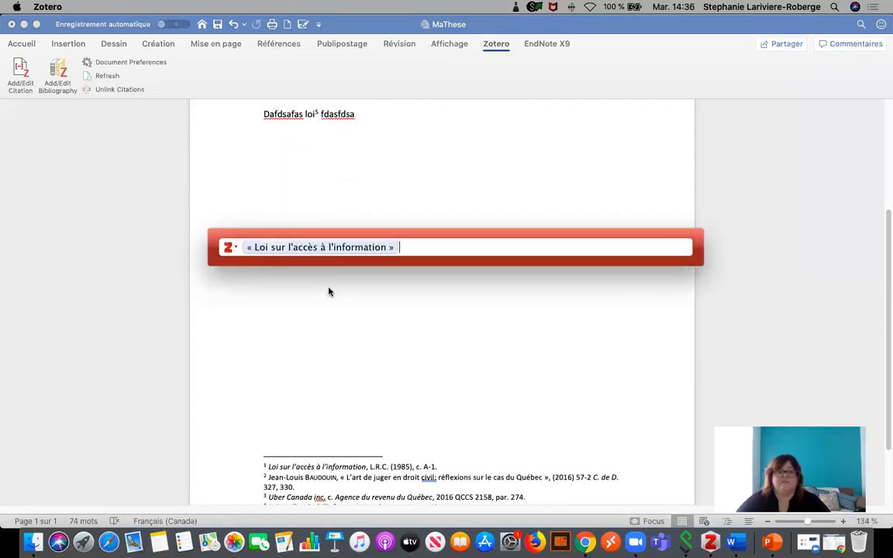
- Set the new law citation's locator to Section 19, insert the citation and review the fifth footnote
click(366, 246)
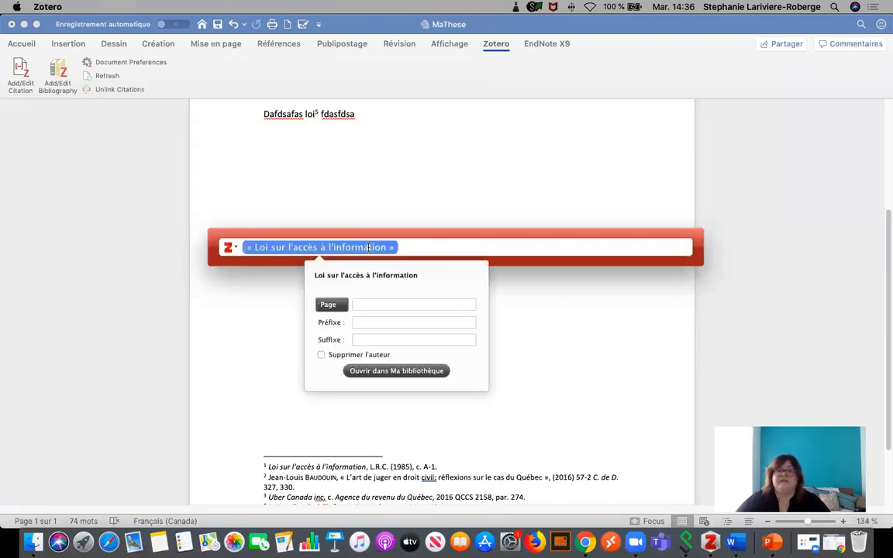
click(328, 303)
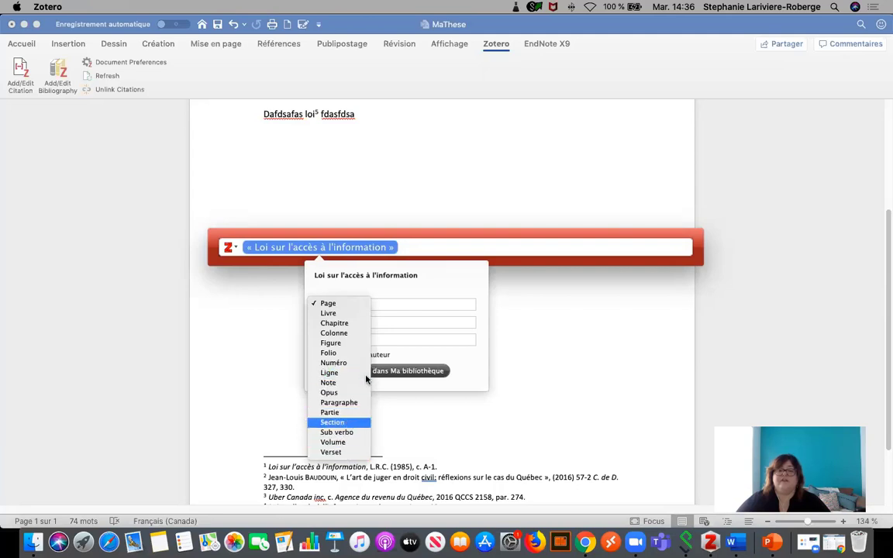
click(334, 422)
click(388, 304)
text(19)
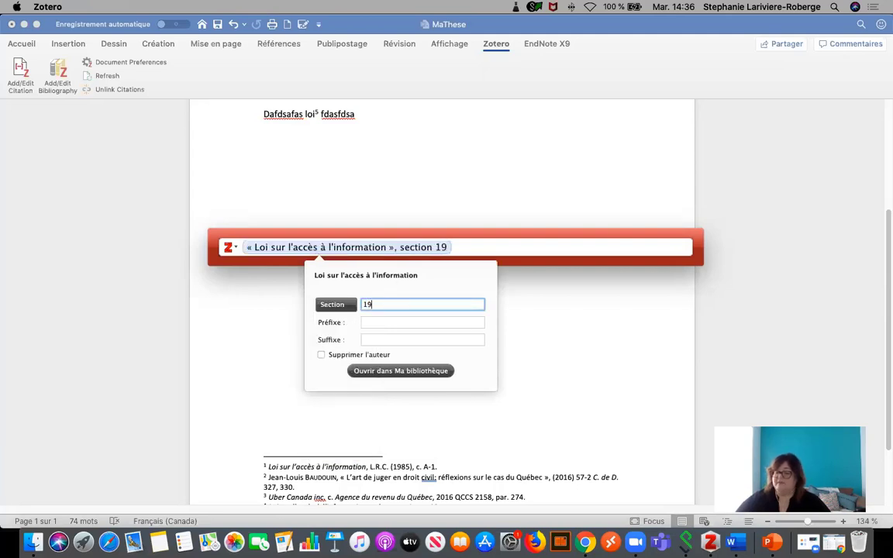
key(Return)
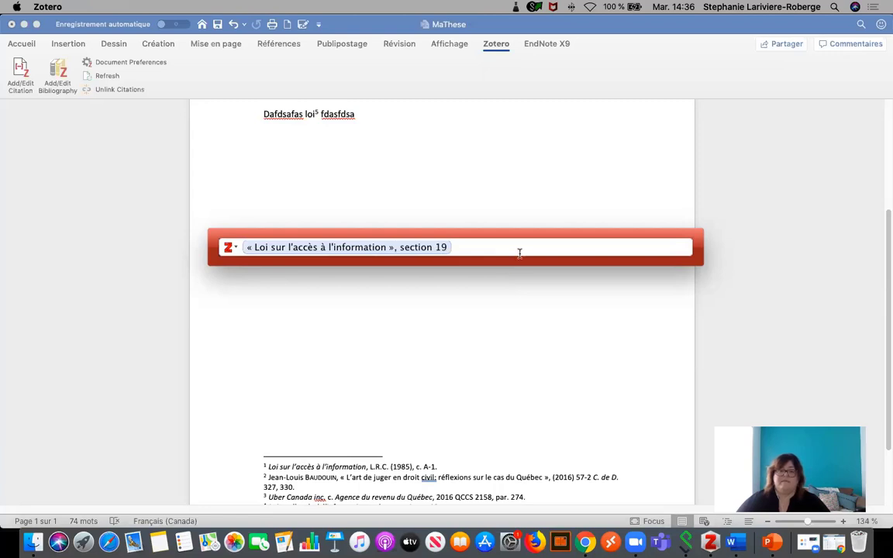
key(Return)
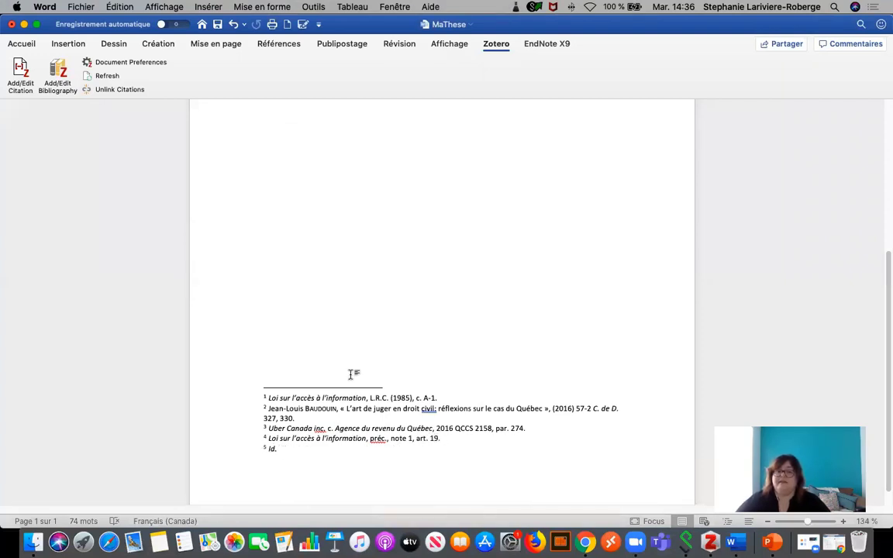
scroll(374, 348, up, 3)
scroll(378, 419, down, 3)
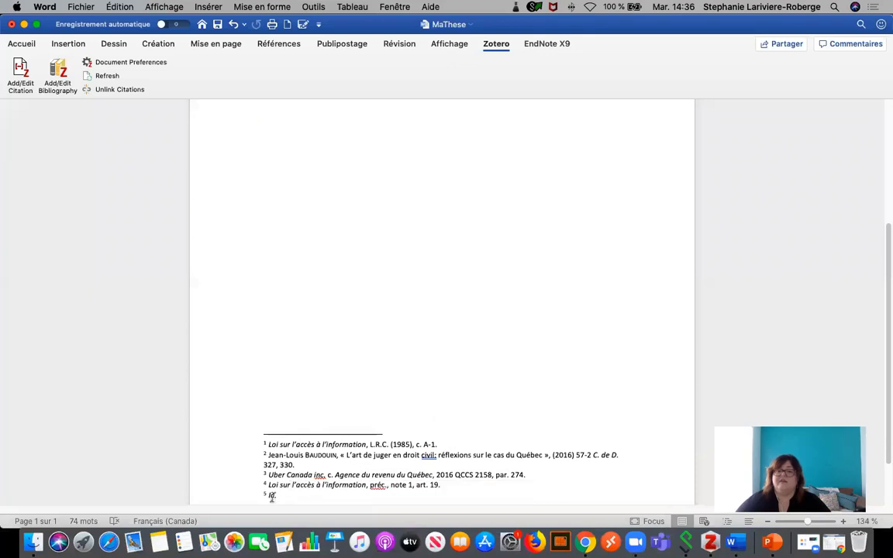
scroll(456, 391, down, 3)
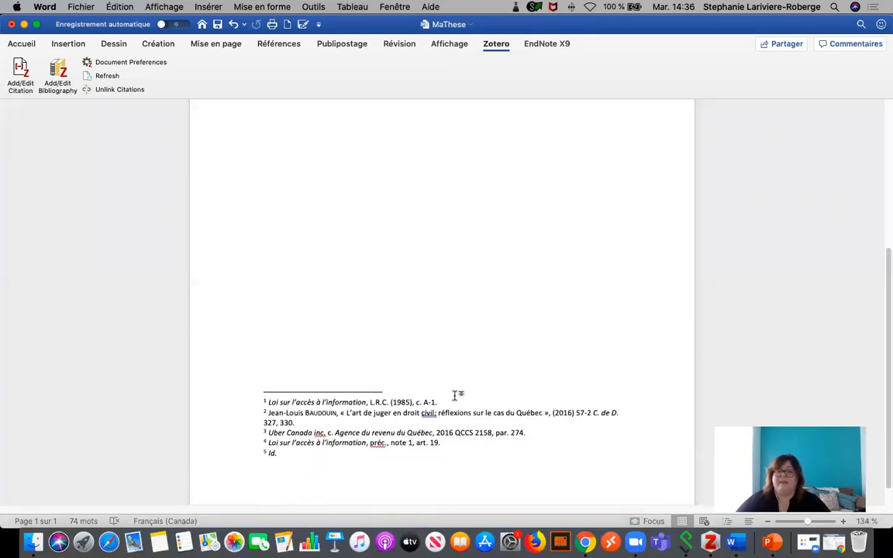
- Edit the Zotero citation in the fifth footnote and change its Section locator to 20
double_click(281, 452)
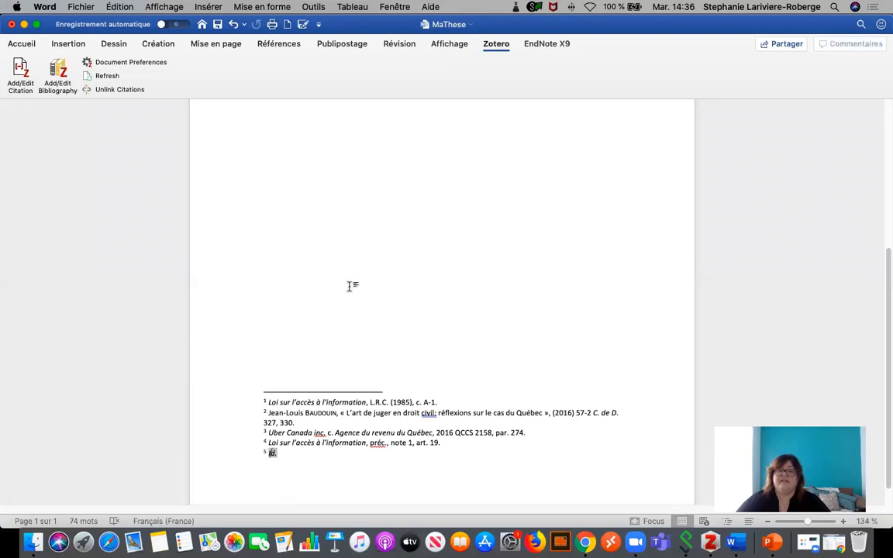
scroll(355, 289, up, 10)
scroll(371, 282, down, 10)
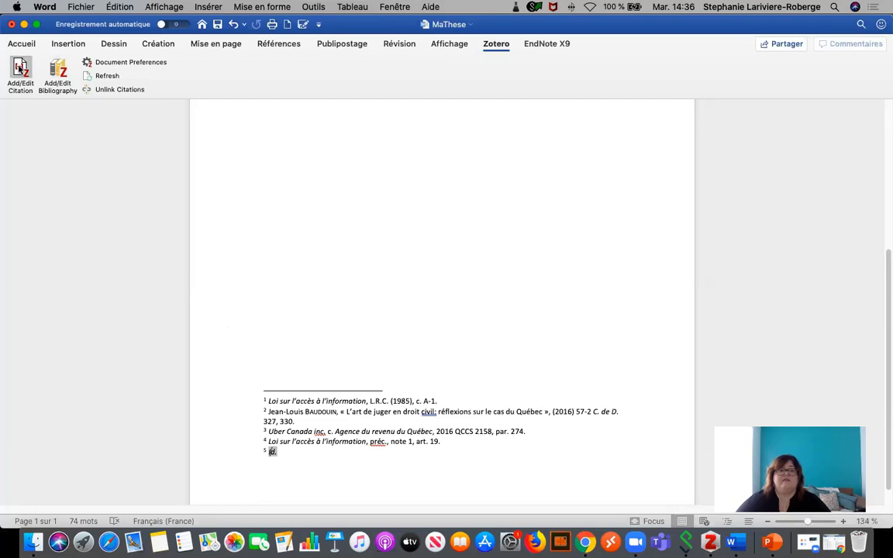
click(20, 68)
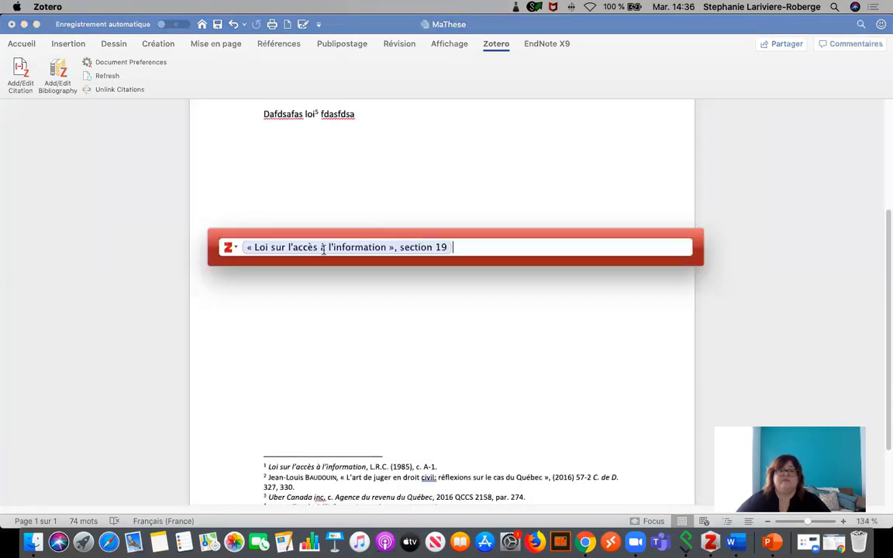
click(419, 248)
click(393, 303)
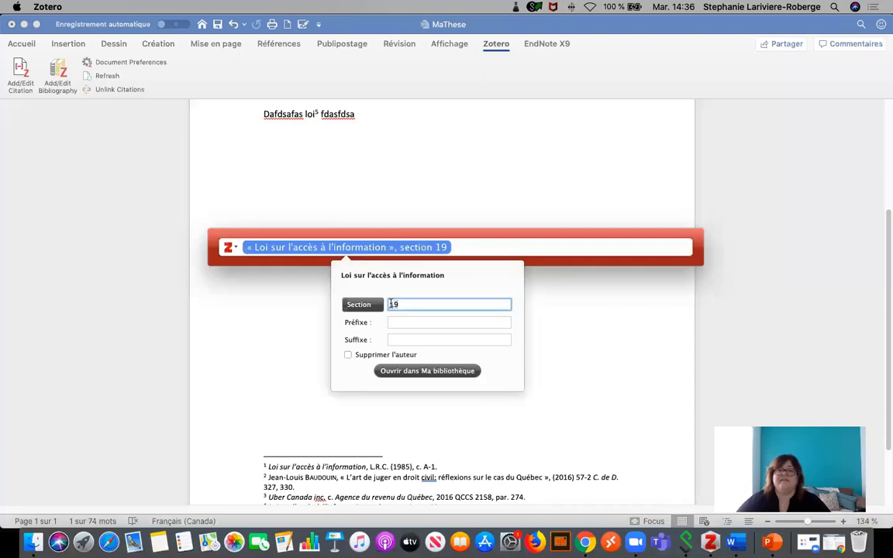
text(20)
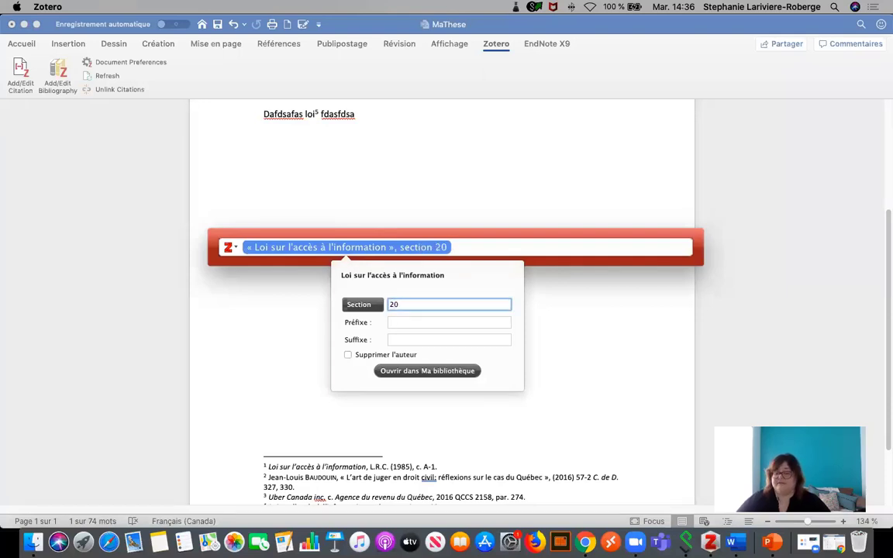
key(Return)
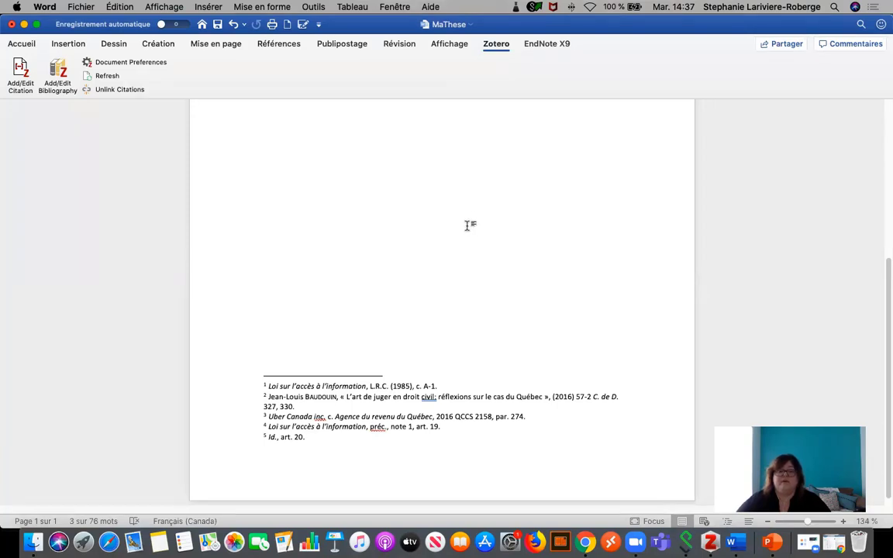
- Edit the Zotero citation in the fourth footnote and add the prefix "Ceci commentaire." to it
scroll(460, 269, up, 5)
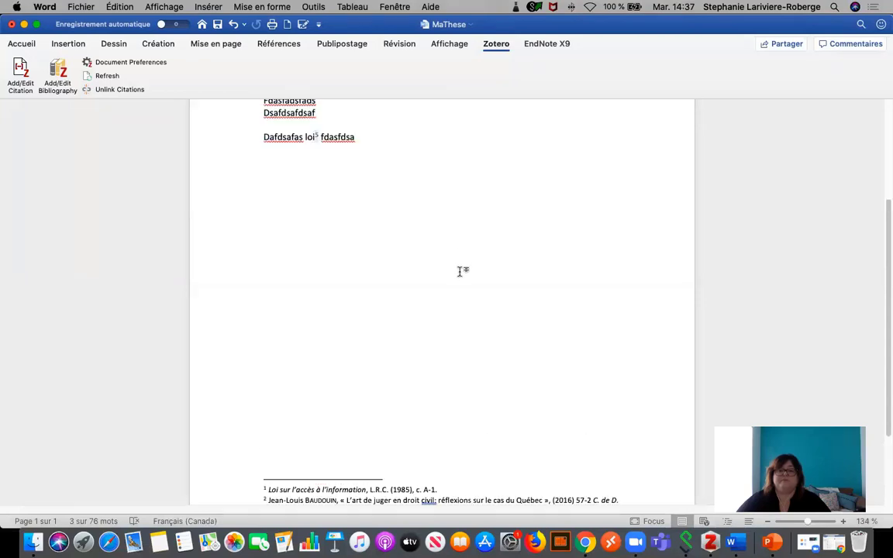
scroll(458, 275, down, 10)
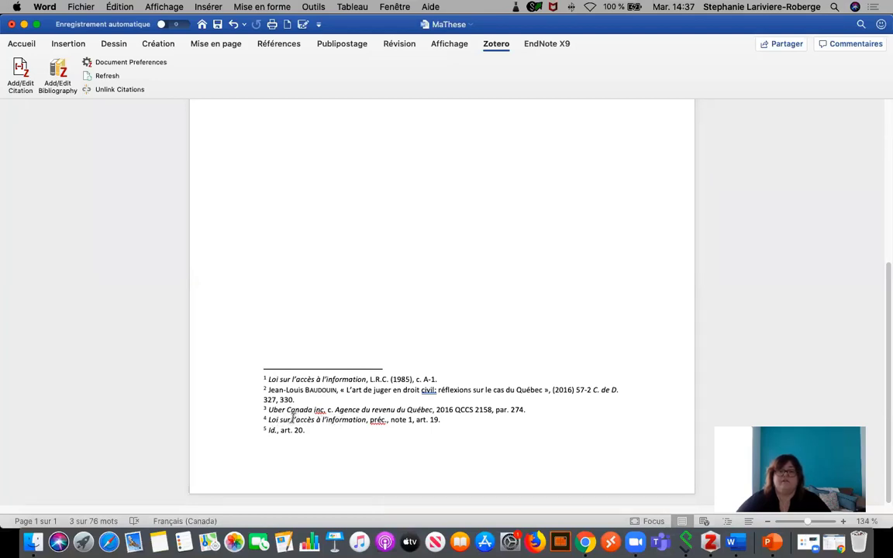
triple_click(402, 419)
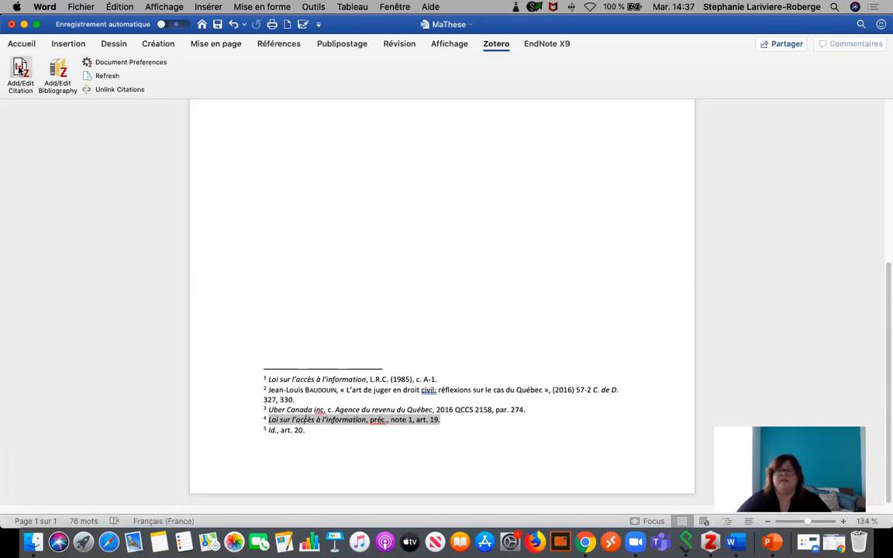
click(20, 70)
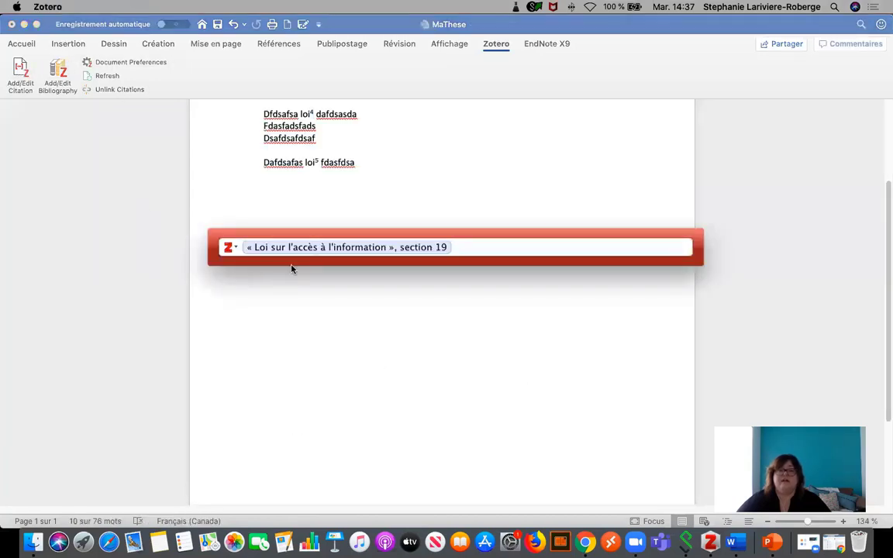
click(344, 247)
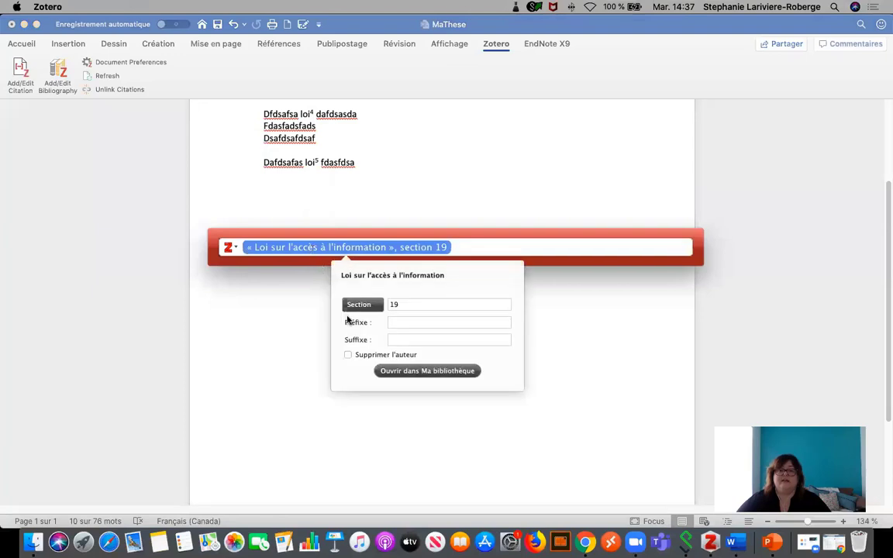
click(395, 323)
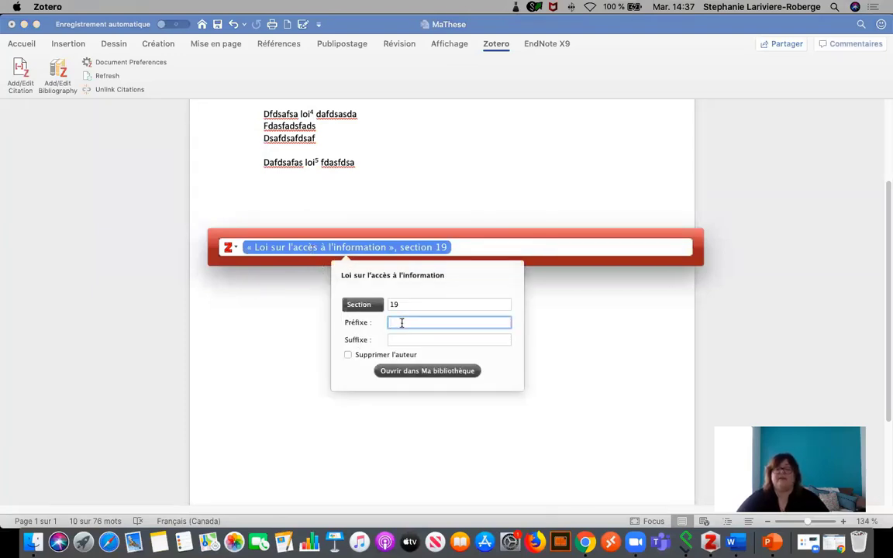
text(C)
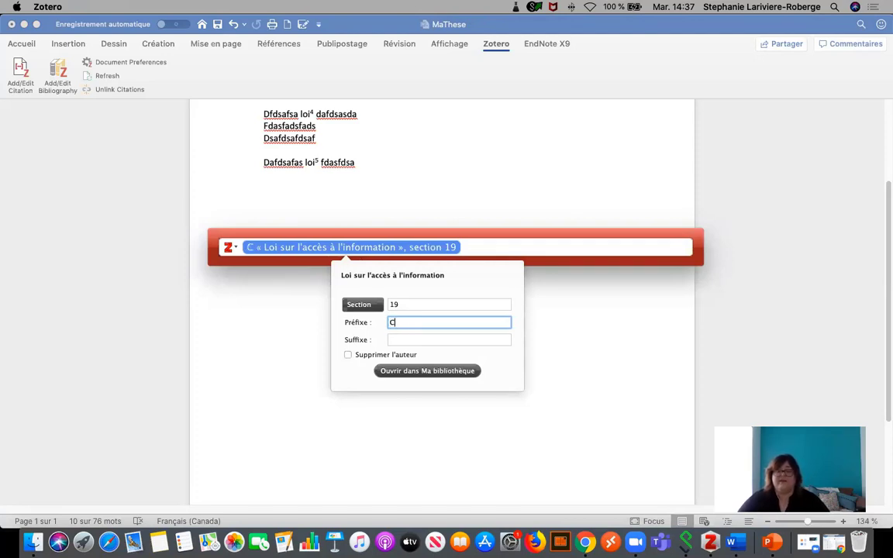
text(eci commentaire)
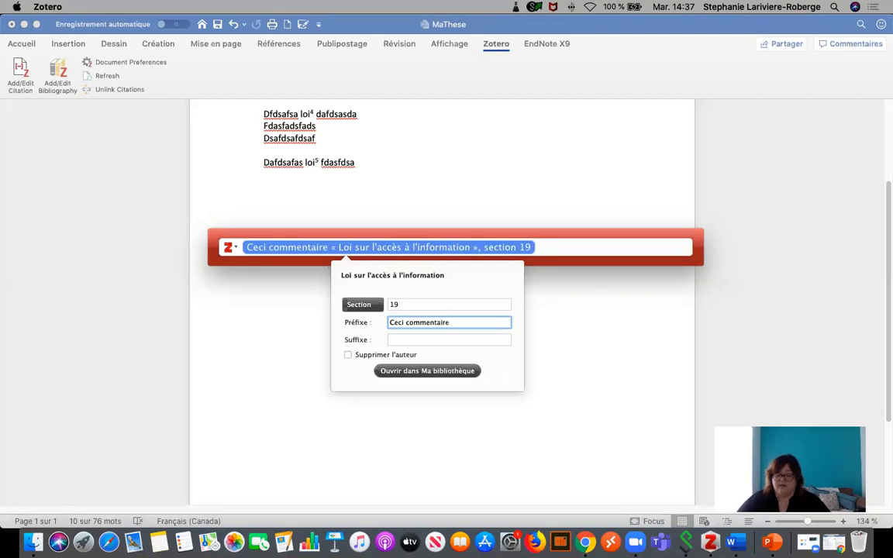
text(.)
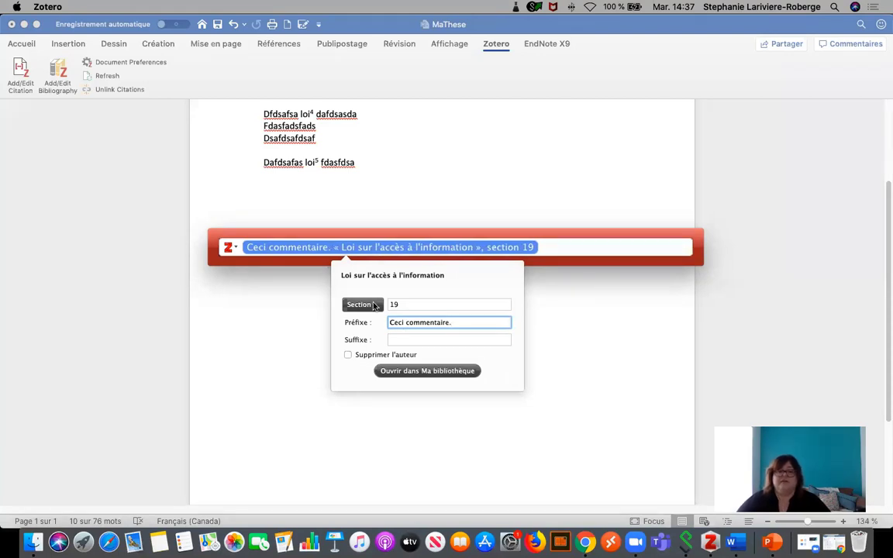
key(Return)
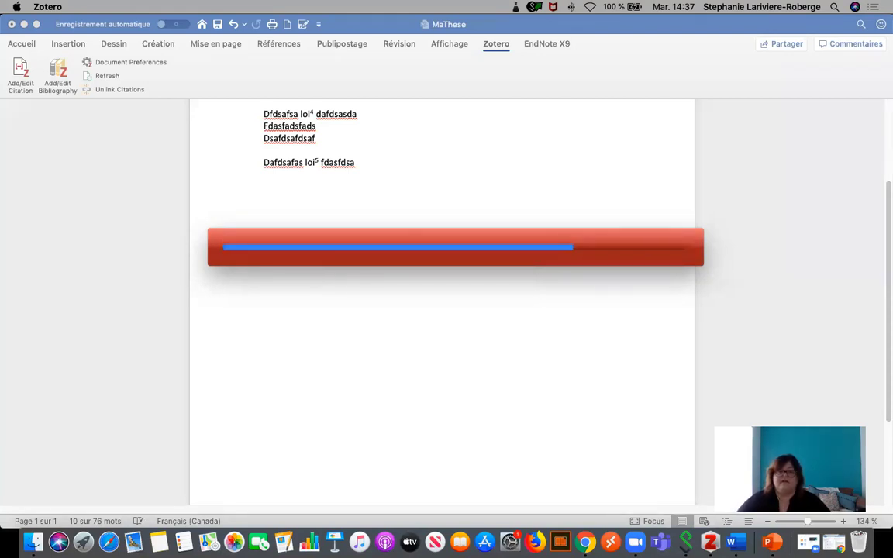
- Edit the Zotero citation in the first footnote and add the suffix "[LAI]" to it
scroll(421, 278, down, 5)
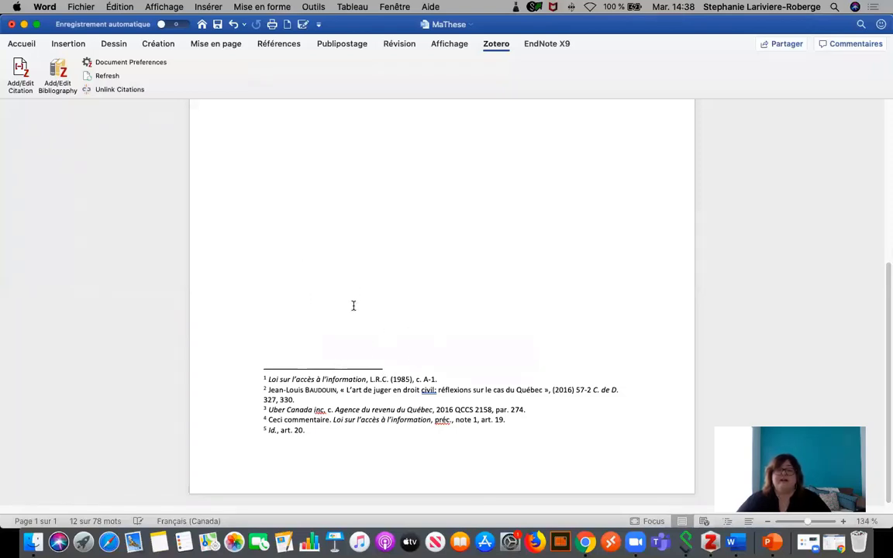
triple_click(351, 377)
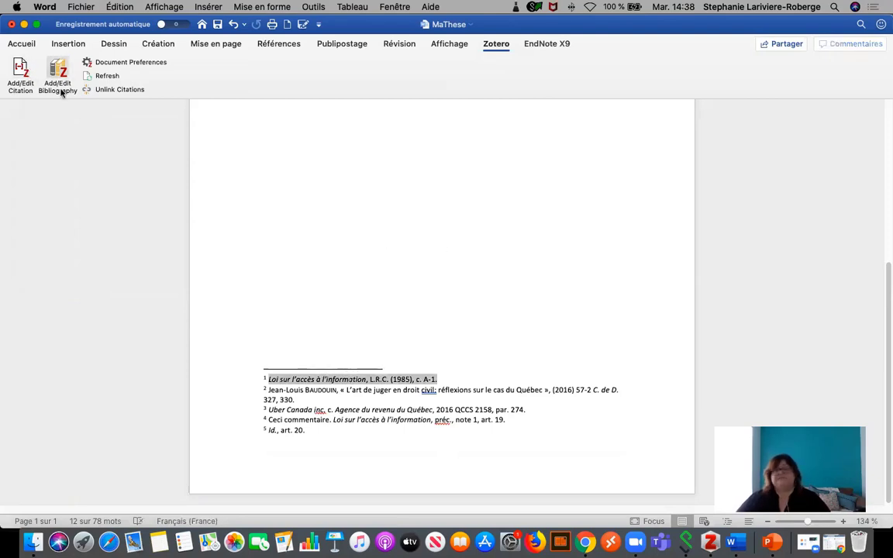
scroll(313, 263, up, 10)
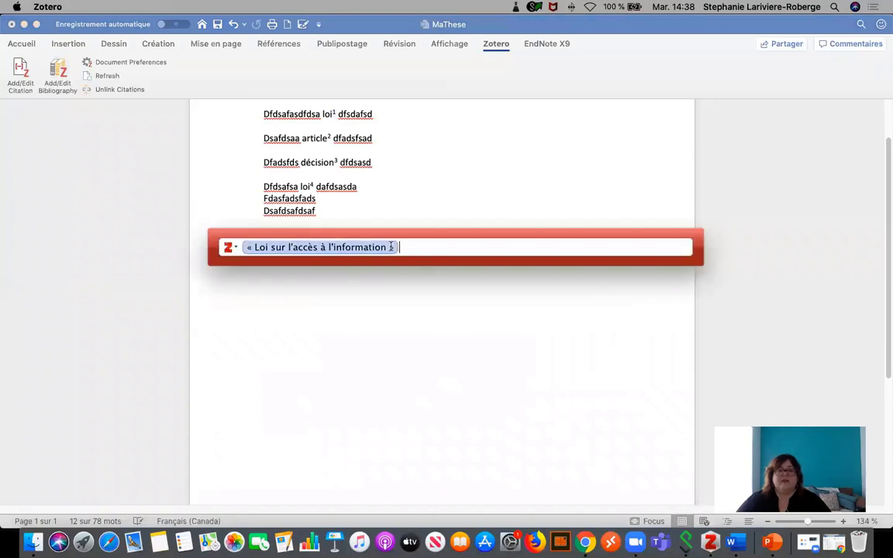
click(306, 247)
click(428, 341)
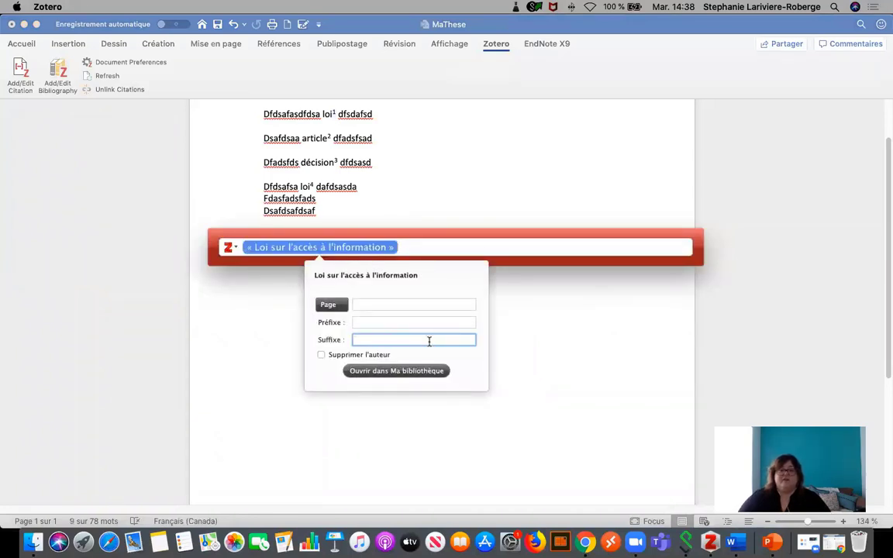
text(LAI)
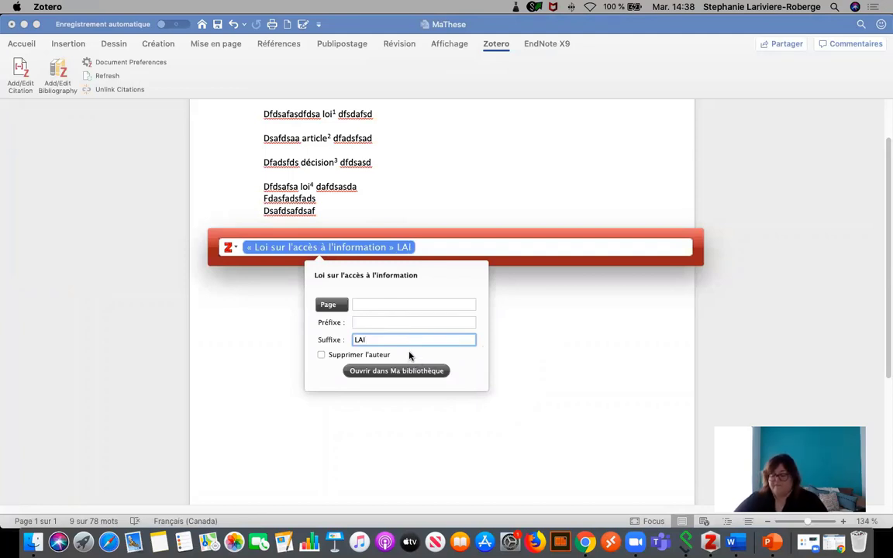
text())
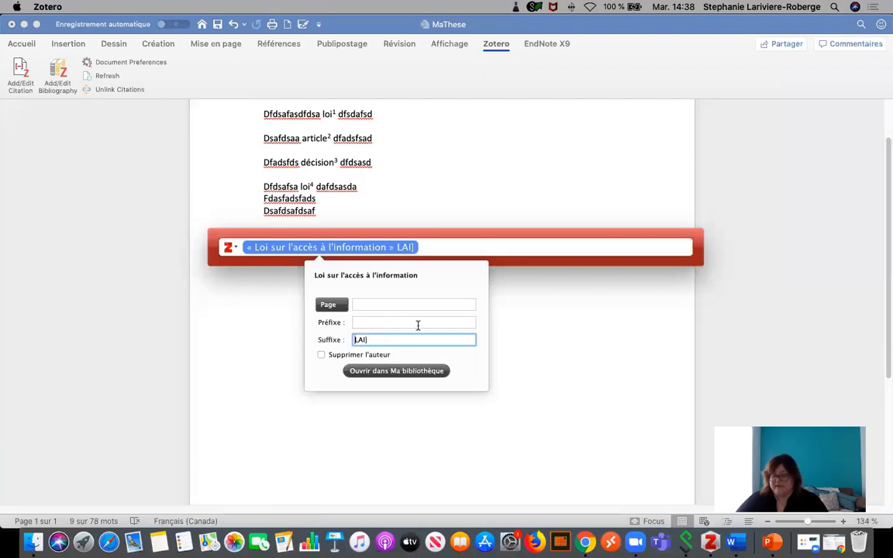
text([)
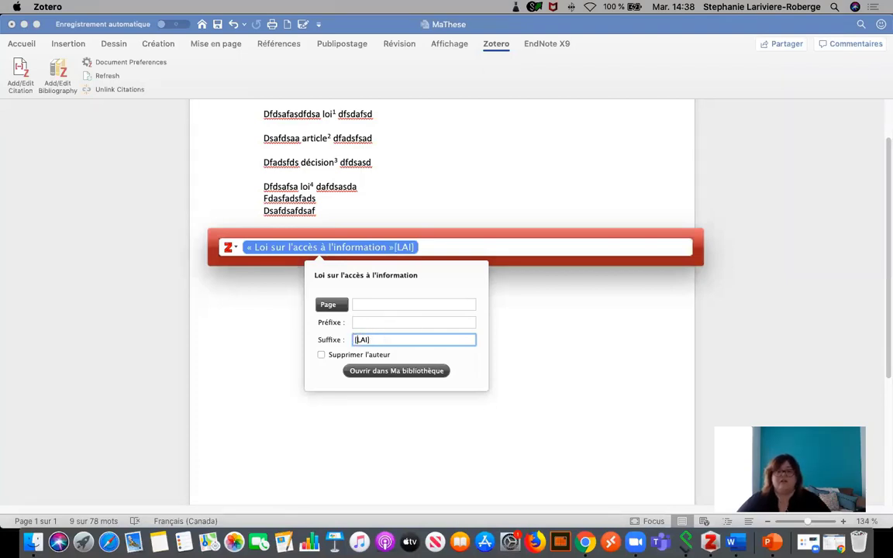
key(Return)
key(Return)
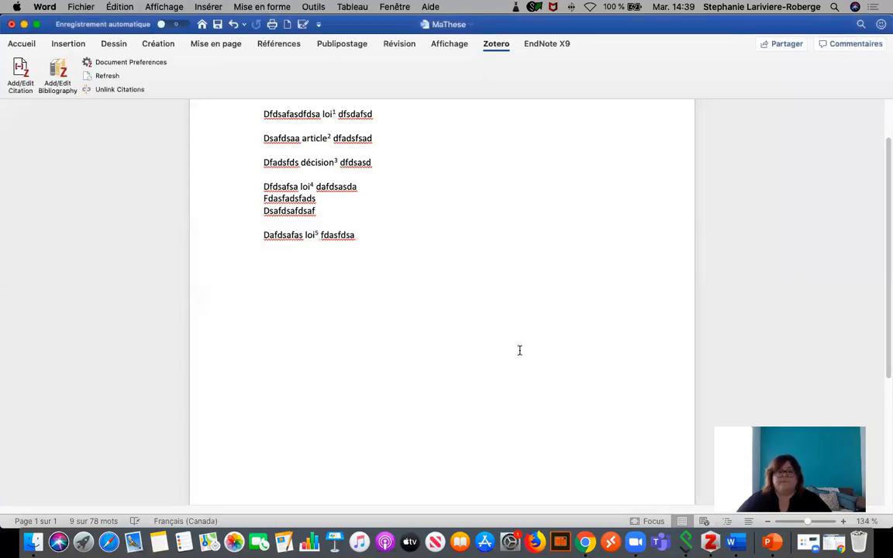
- Examine the abbreviation suffix in the first footnote and compare the formatting of the other footnotes
scroll(515, 349, down, 2)
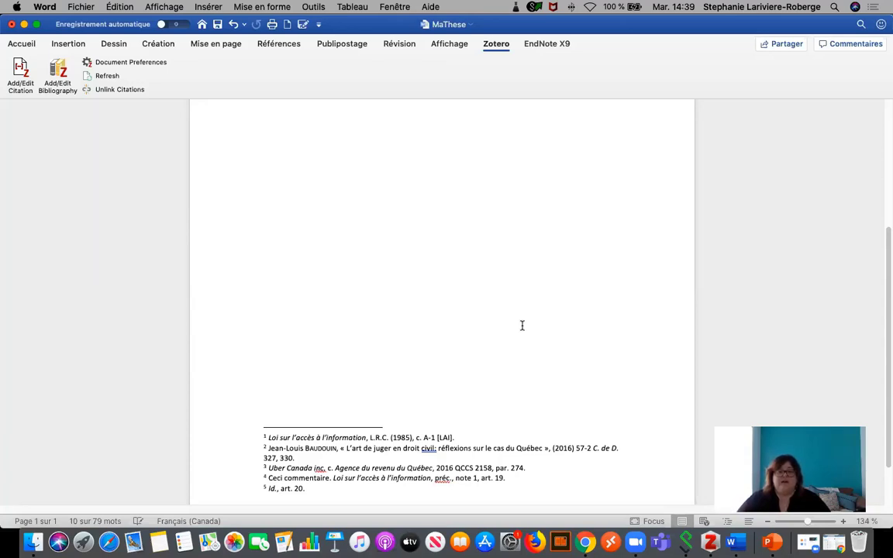
scroll(522, 326, down, 1)
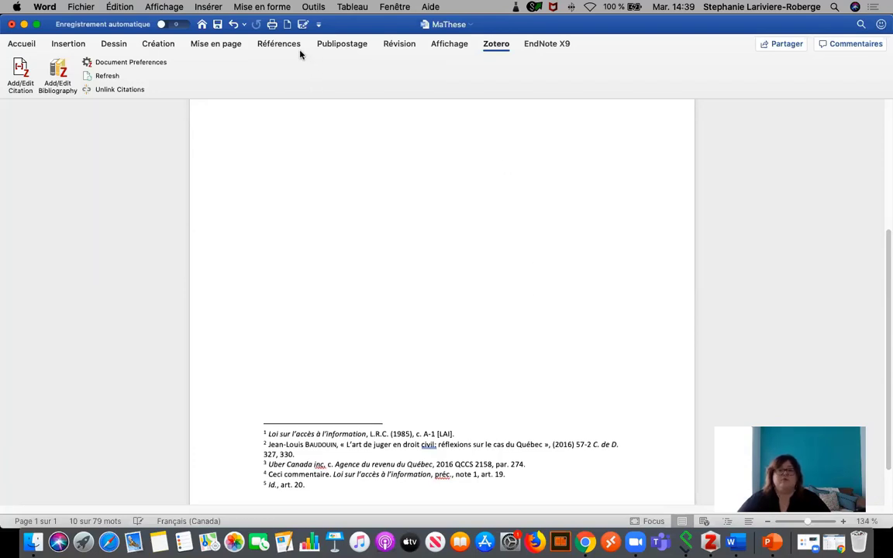
click(353, 433)
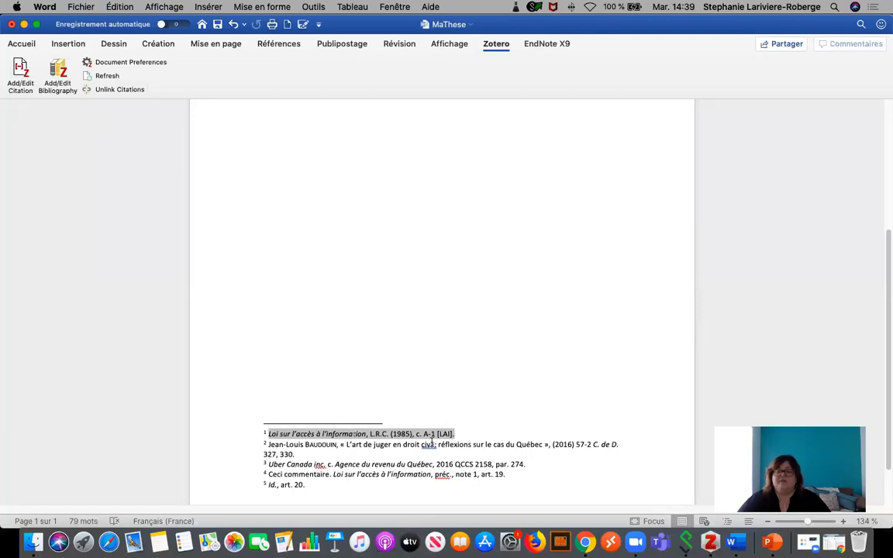
click(372, 453)
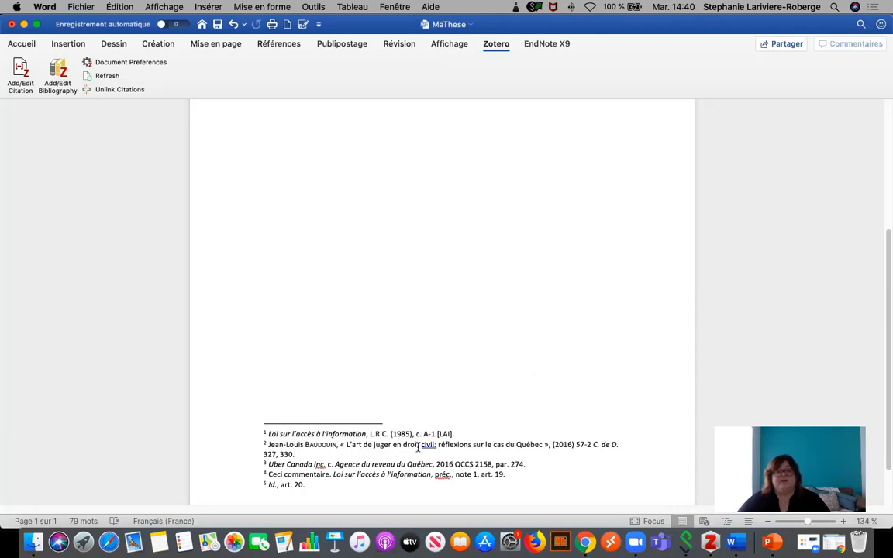
click(434, 319)
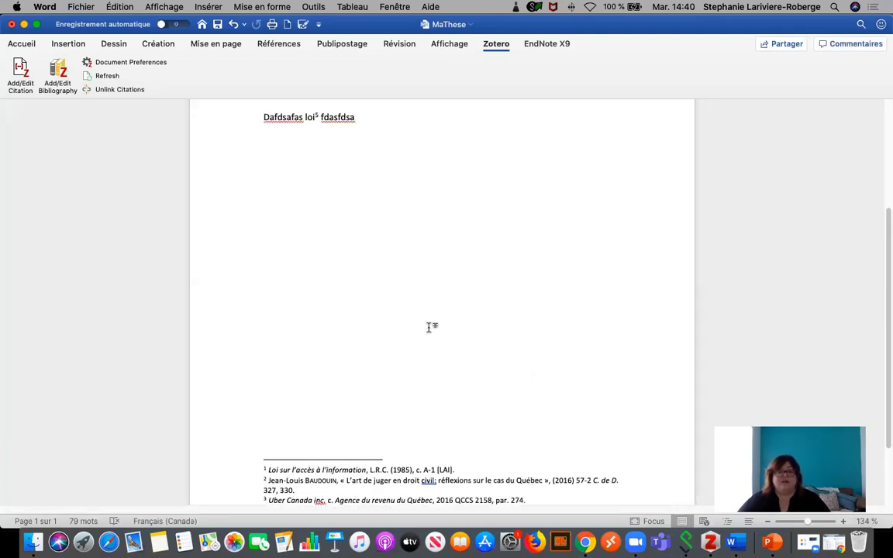
scroll(439, 311, up, 1)
scroll(450, 300, down, 3)
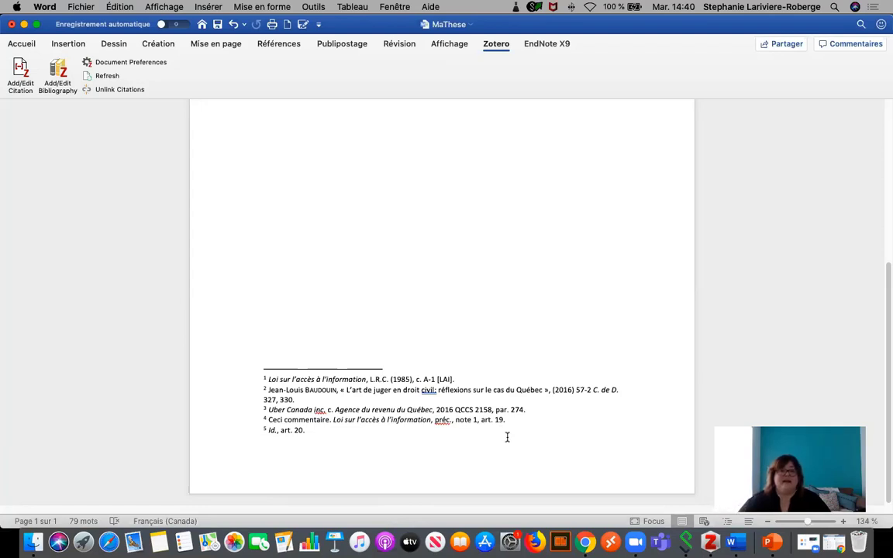
scroll(456, 281, up, 2)
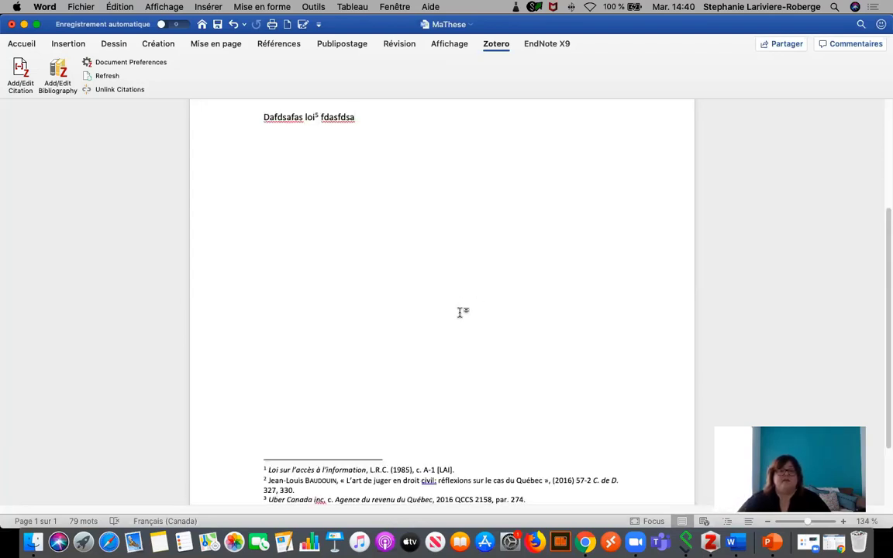
scroll(457, 312, down, 1)
scroll(442, 314, down, 1)
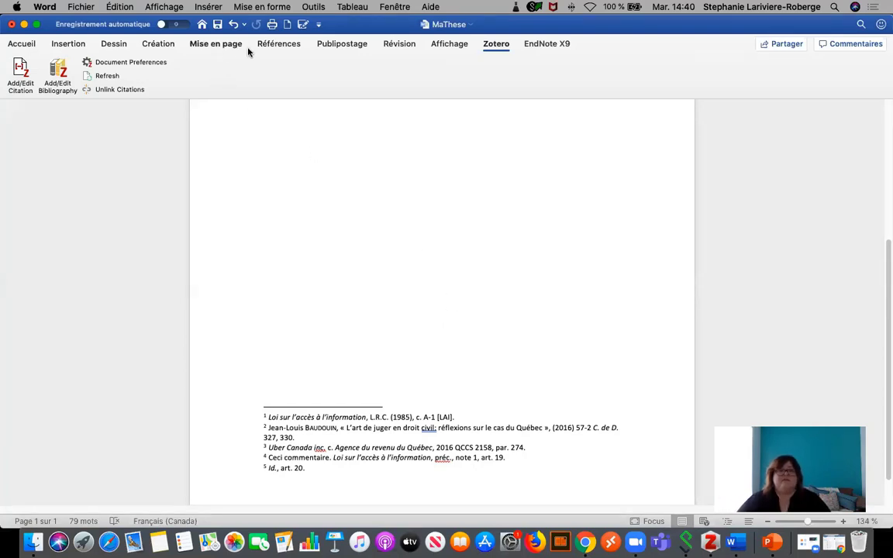
- Insert an ordinary Word footnote at the very start of the document's first paragraph
scroll(347, 309, up, 6)
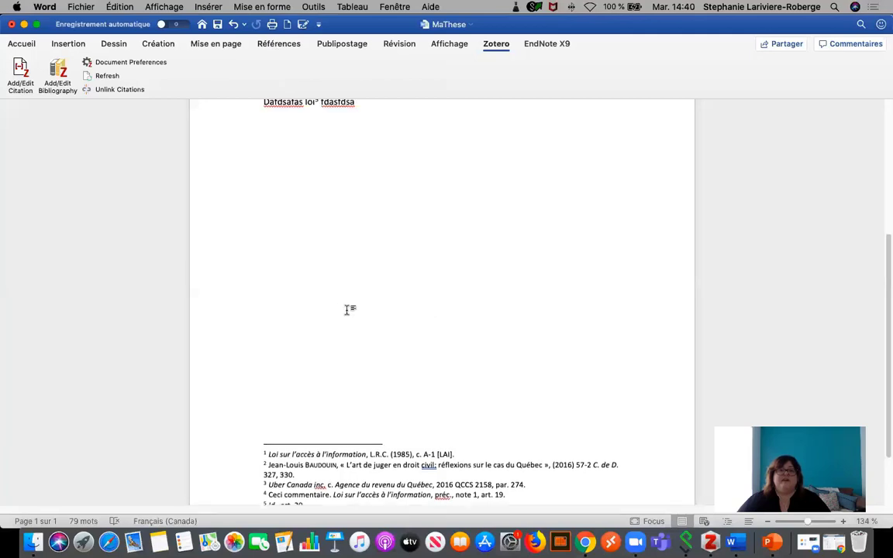
click(262, 176)
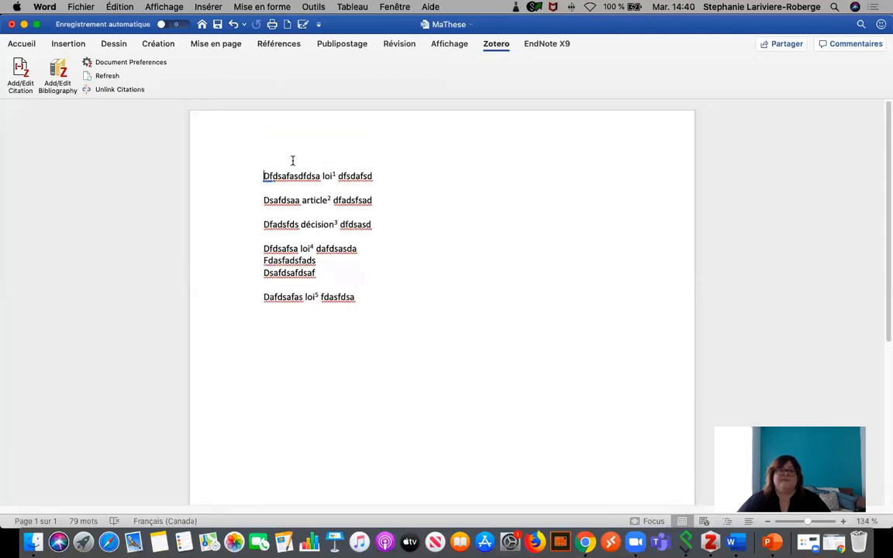
click(266, 48)
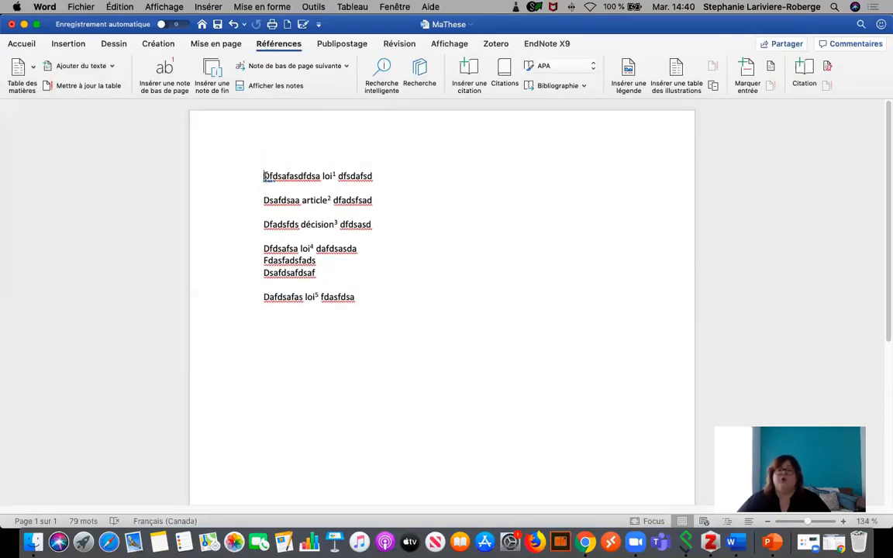
double_click(264, 175)
click(261, 176)
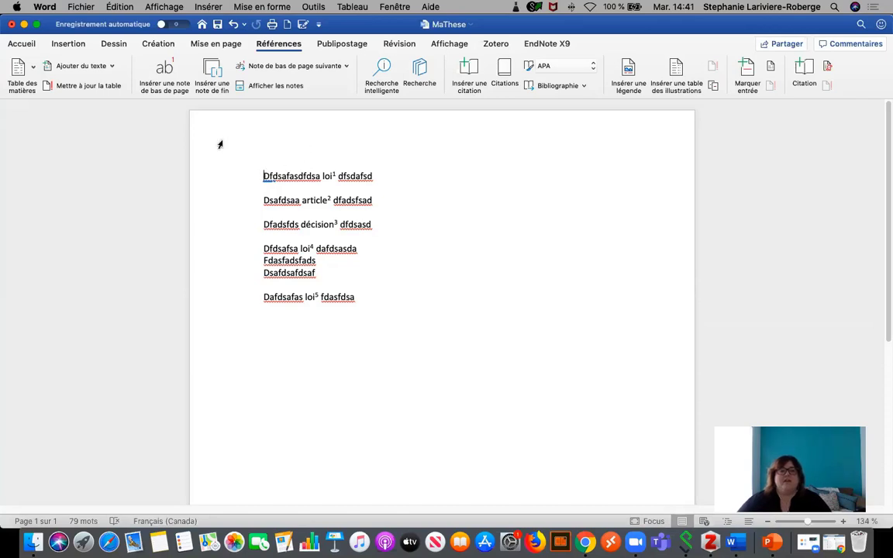
click(163, 78)
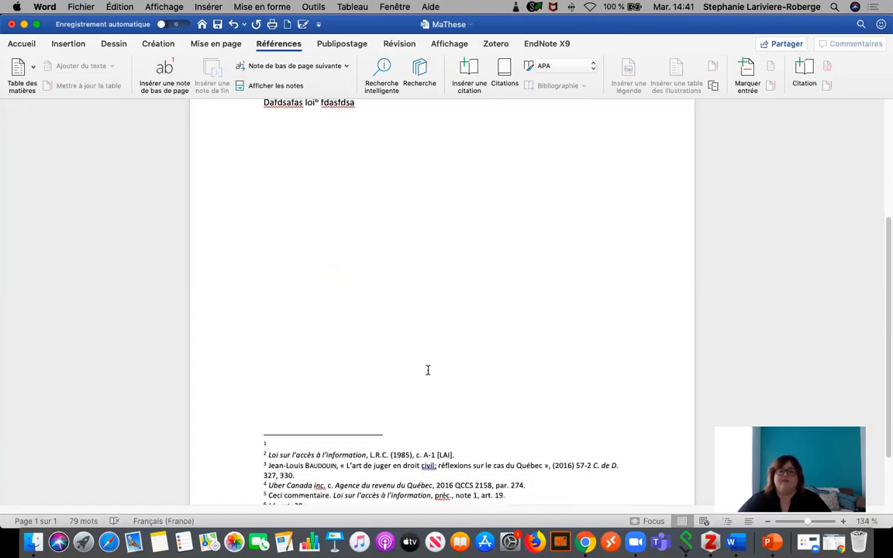
- Write "Commentaire mentionnant AUCUNE référence." as the text of the new first footnote
text(C)
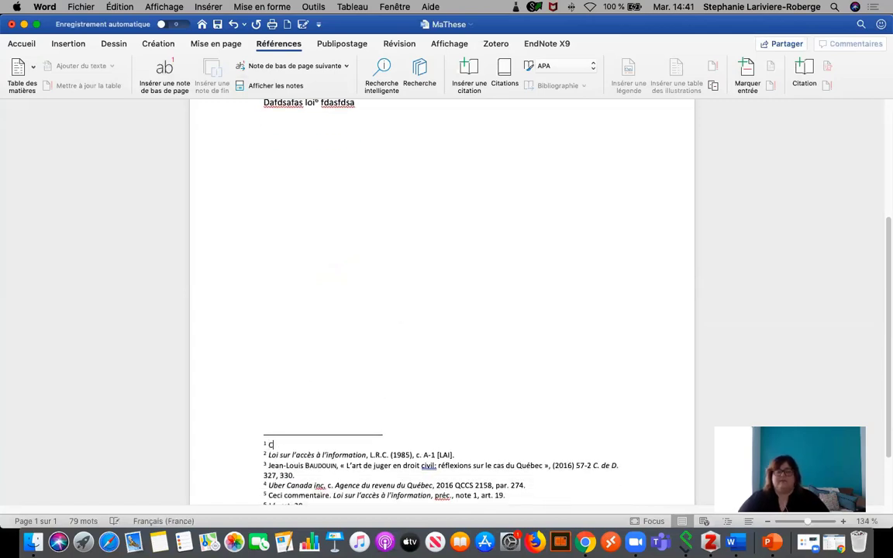
text(ommentair)
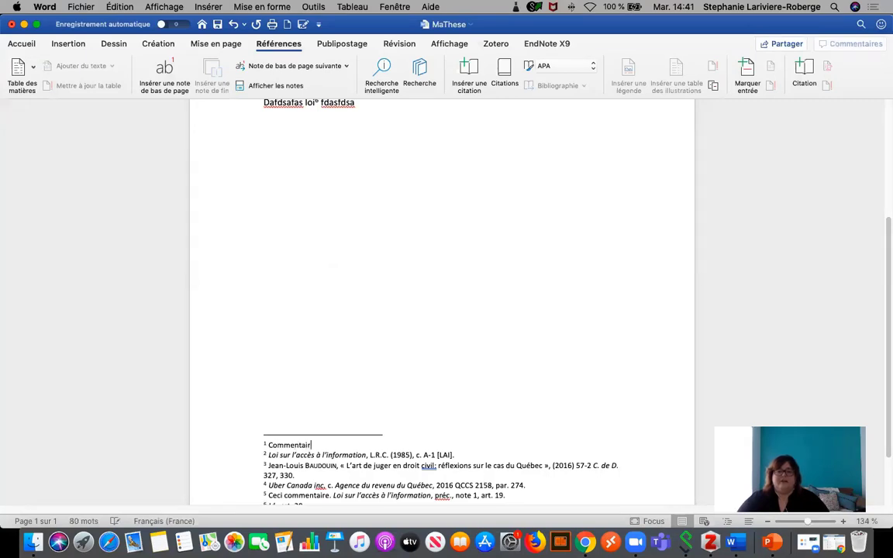
text(e a)
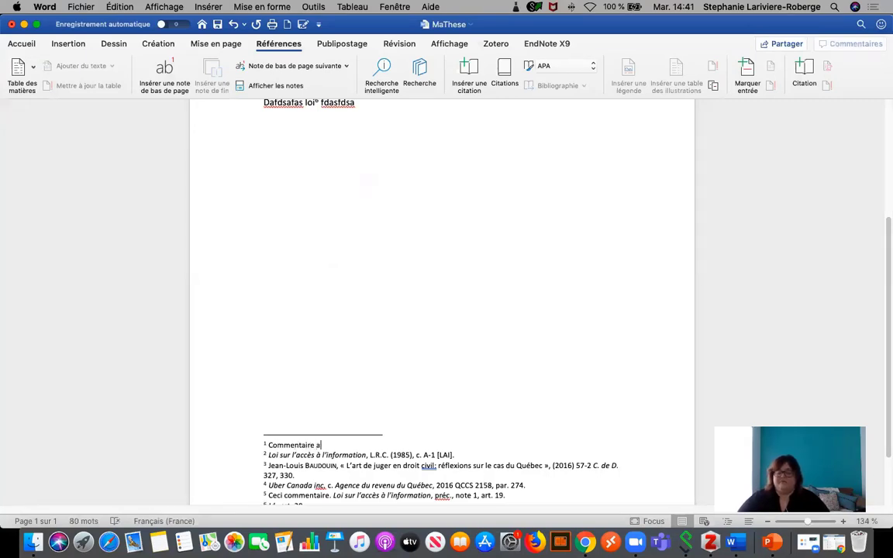
text(vmentionnant u)
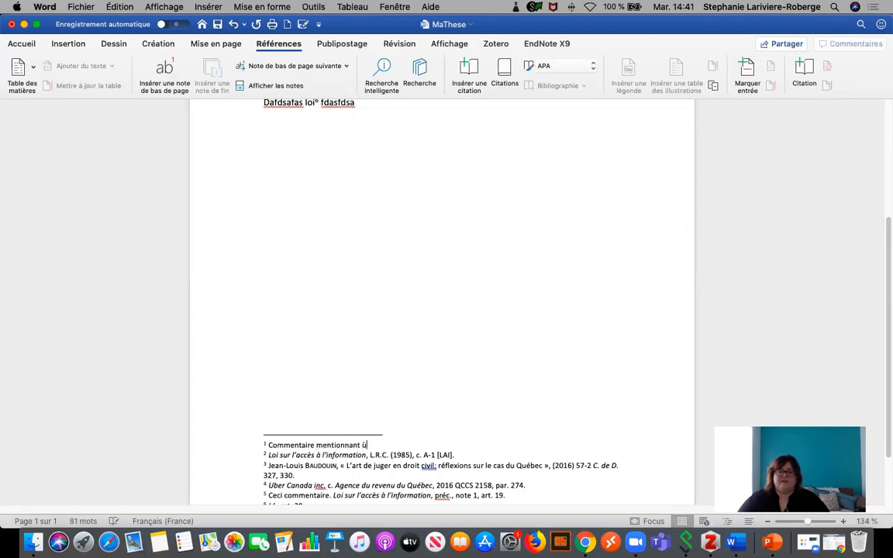
key(BackSpace)
text(A)
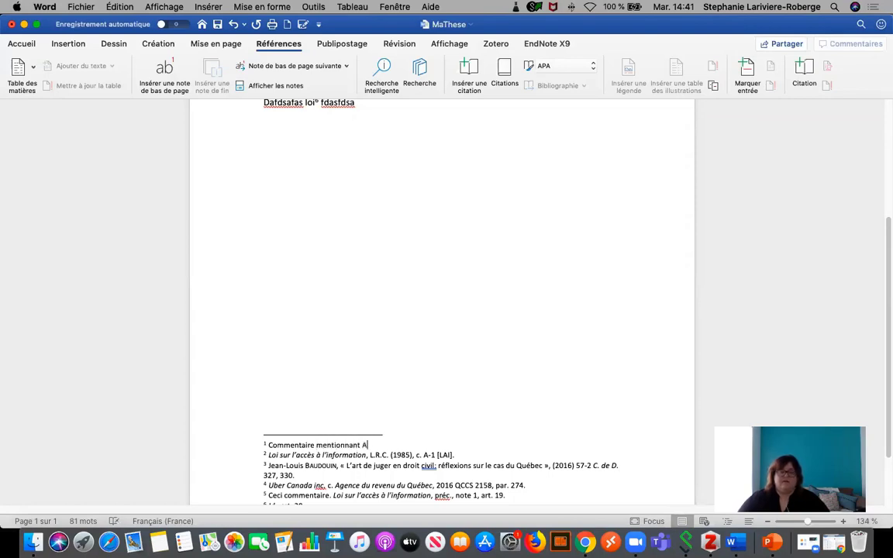
text(UCUNE référence.)
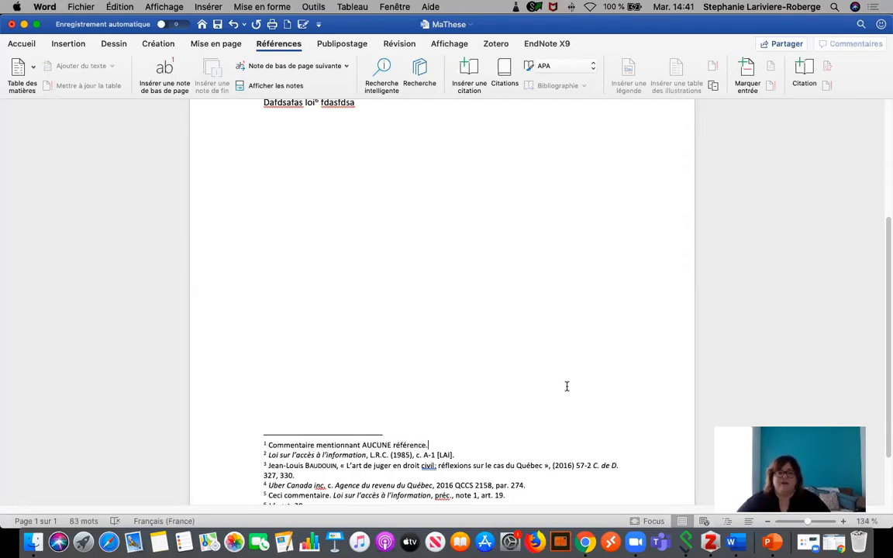
scroll(558, 383, down, 2)
scroll(531, 381, down, 1)
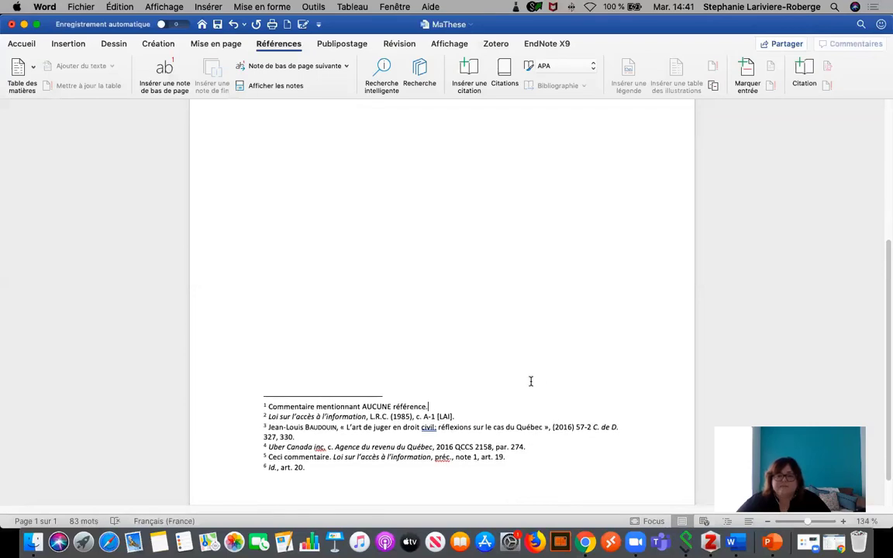
- Refresh the document's Zotero citations and check the note cross-reference in the fifth footnote
click(383, 291)
scroll(378, 290, down, 5)
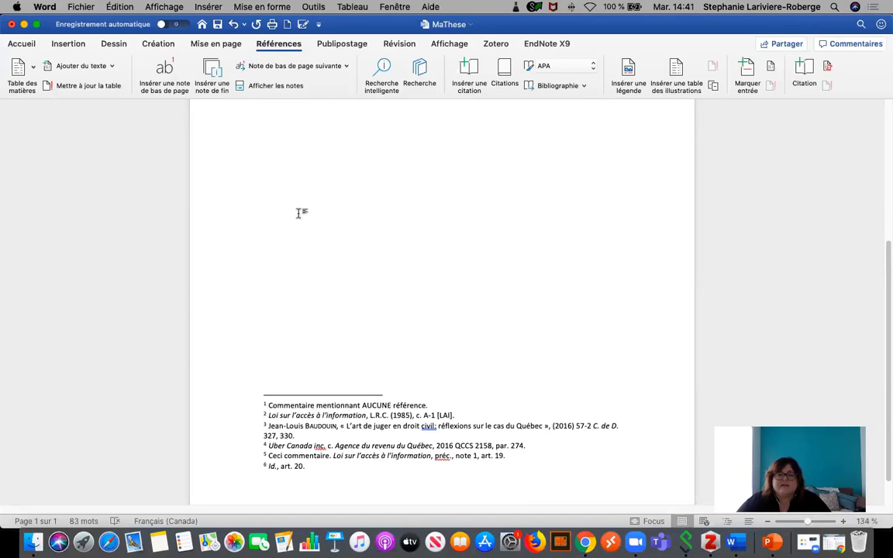
scroll(299, 212, up, 10)
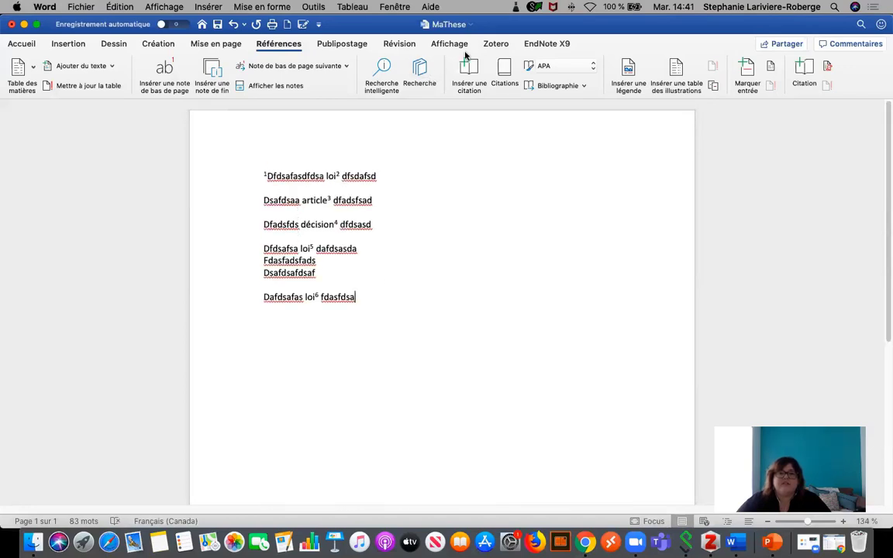
click(496, 43)
click(108, 77)
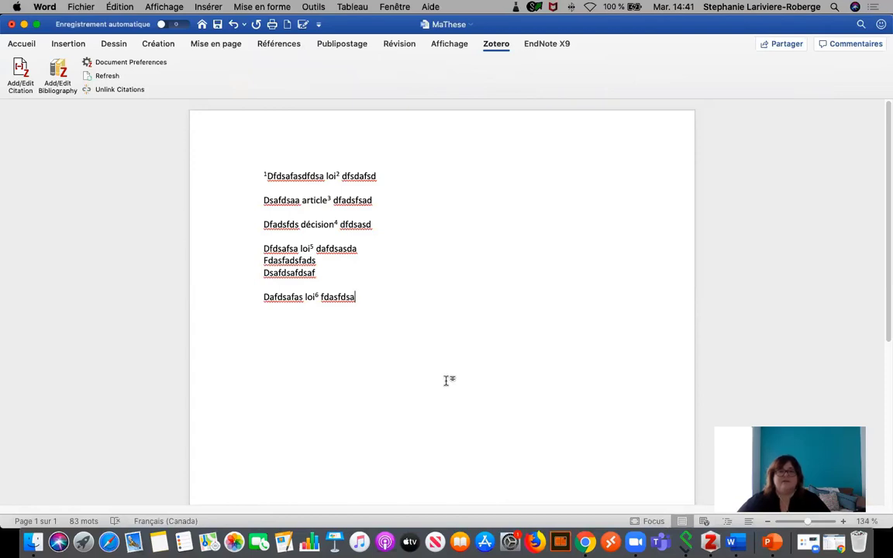
click(99, 76)
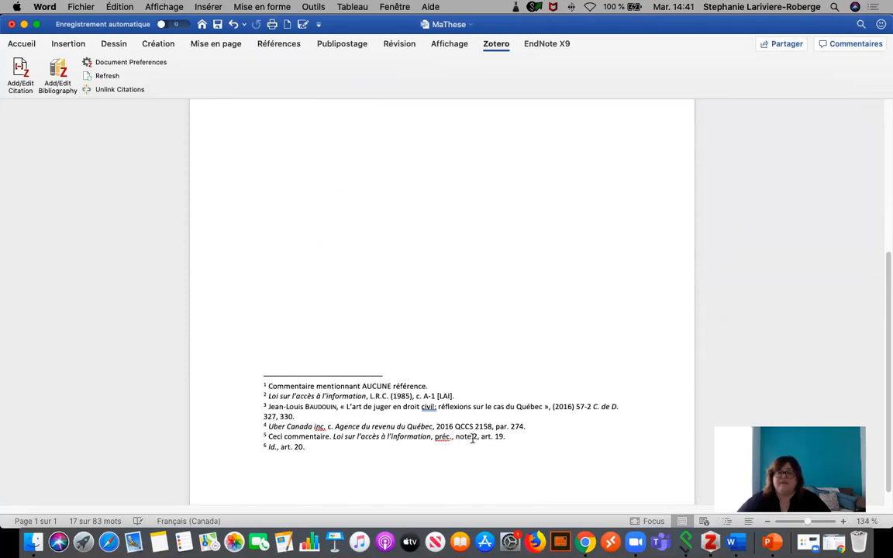
triple_click(287, 436)
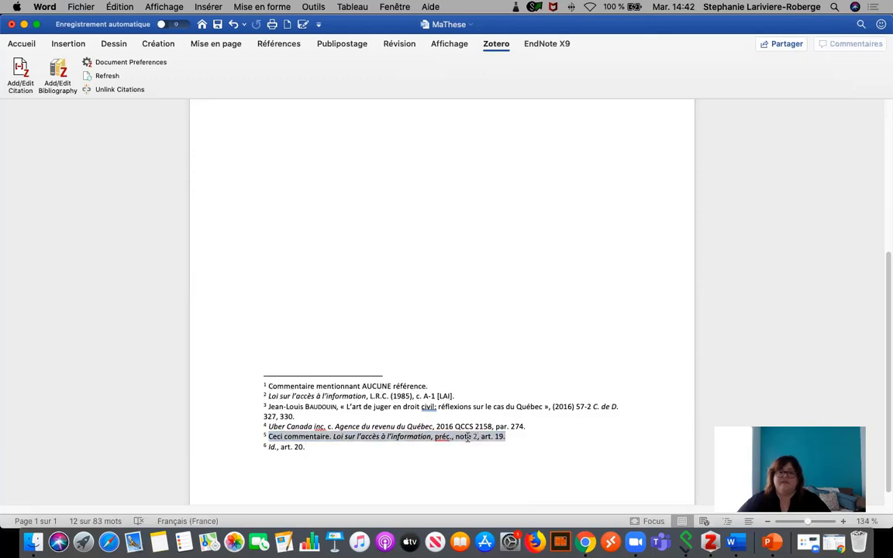
click(435, 438)
click(446, 376)
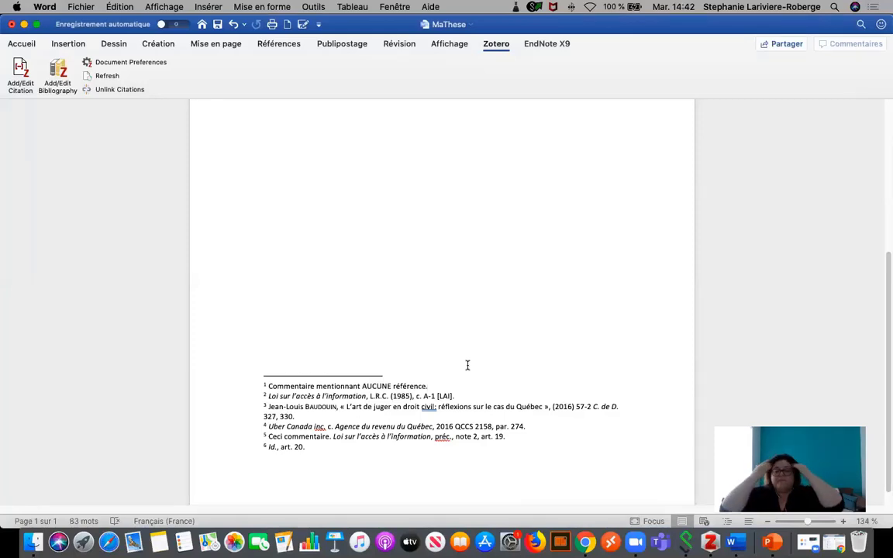
click(464, 297)
scroll(464, 300, up, 1)
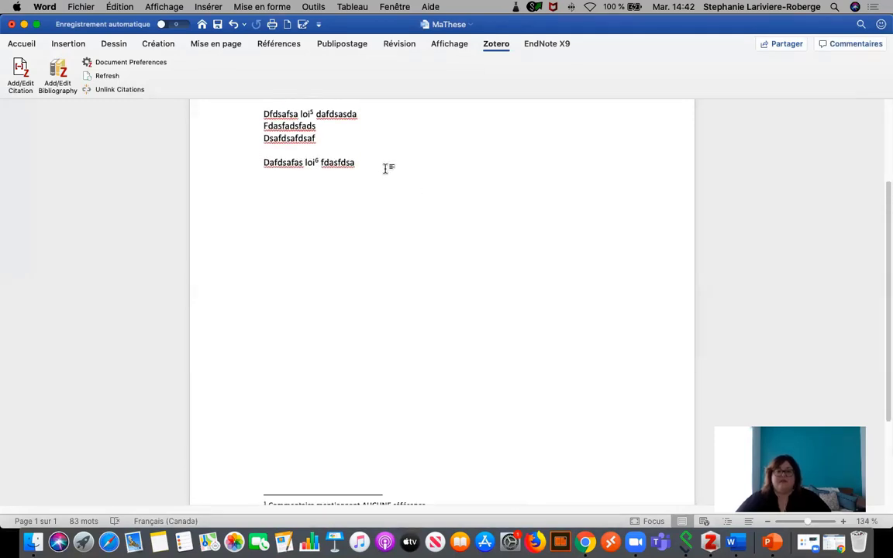
- Add the line "dfdasfsadfa" at the end of the text and try to cite "The conceptual penis as a social construct" there
key(Return)
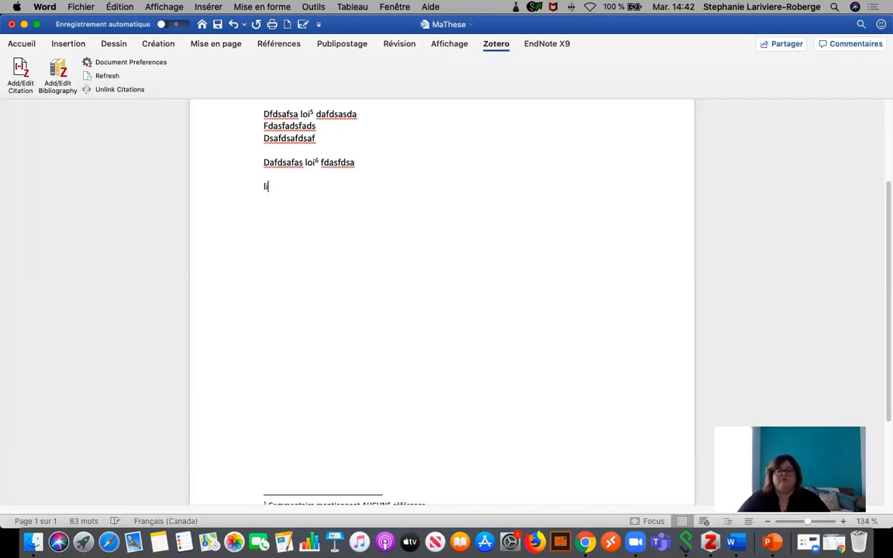
text(lindsa)
text(dfdasfsadfa)
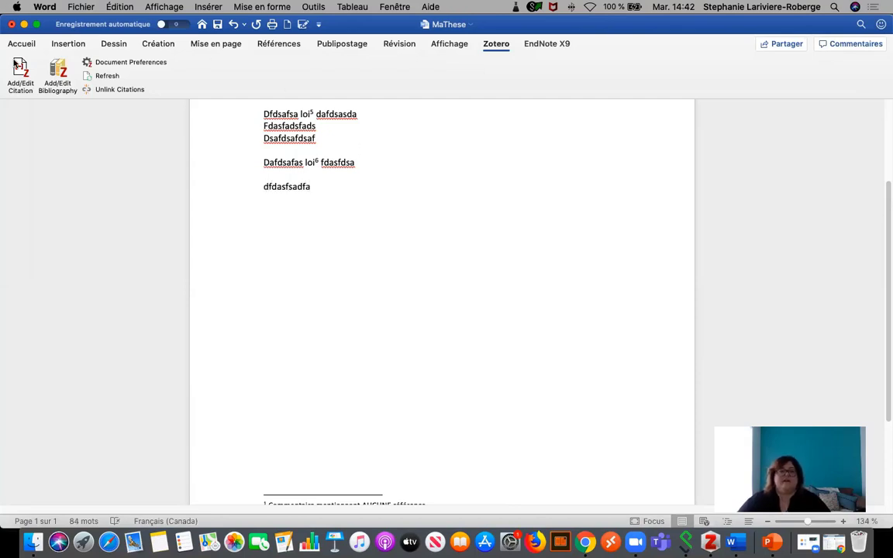
click(17, 67)
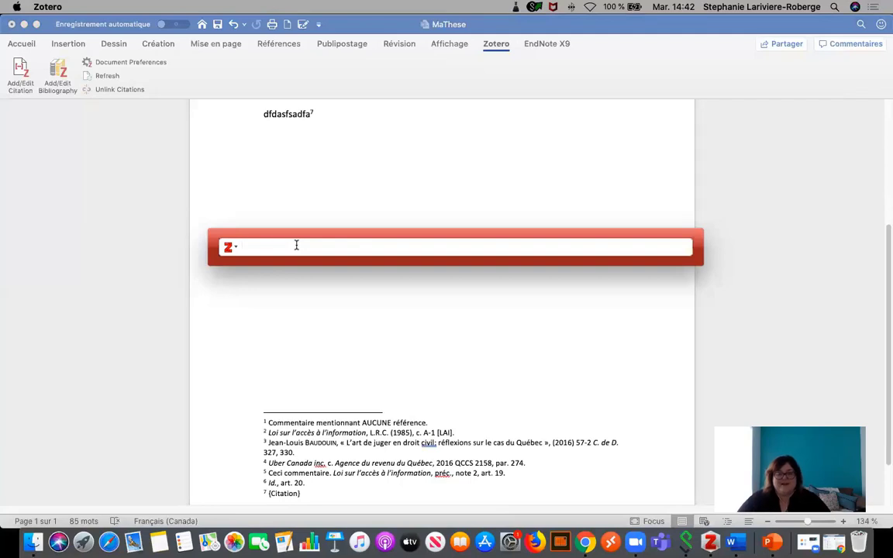
text(lindsay)
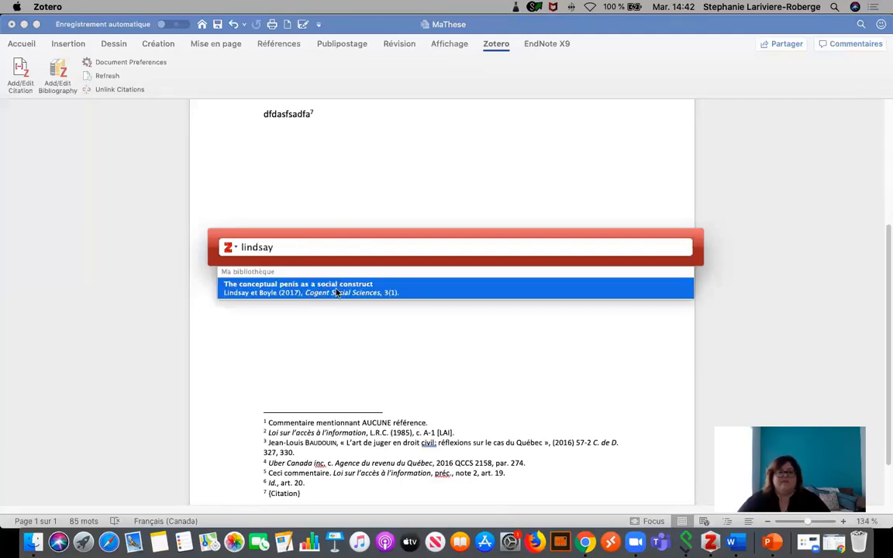
key(Return)
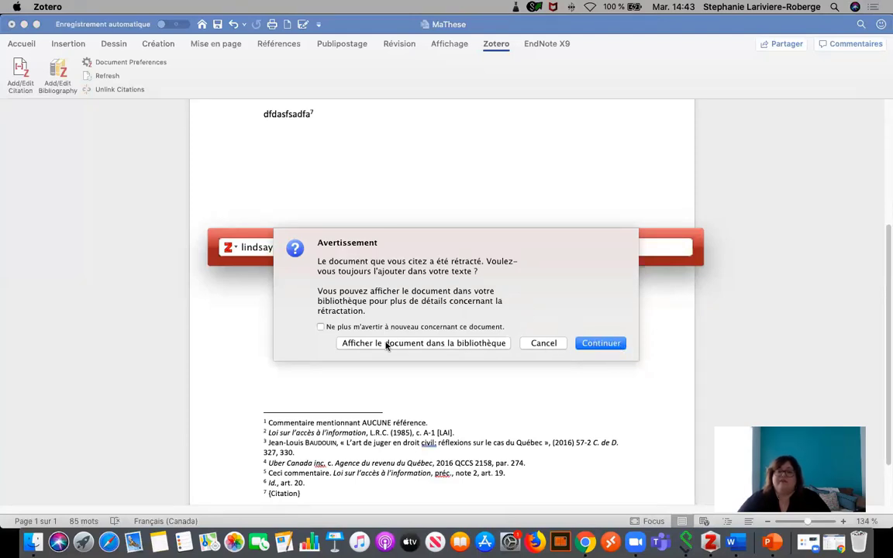
- Switch to the Zotero library and select "The conceptual penis as a social construct" among the Documents rétractés
click(469, 347)
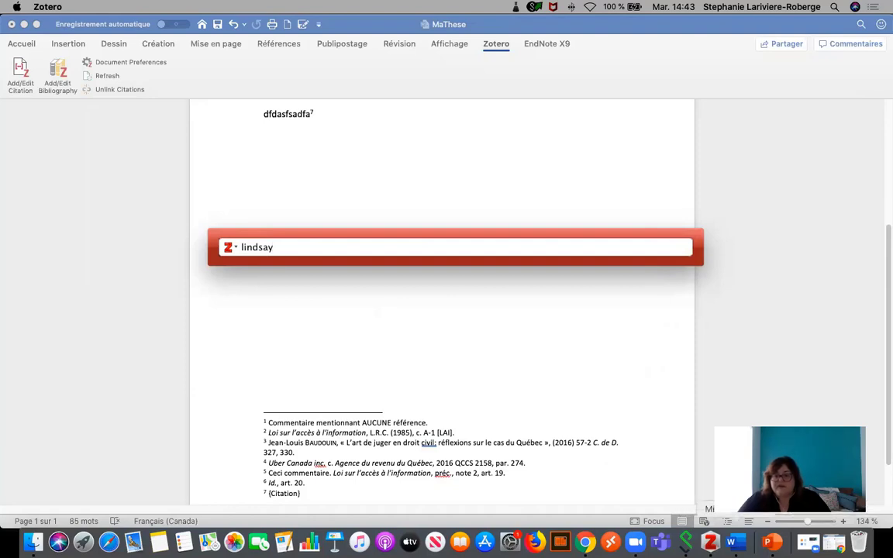
click(709, 541)
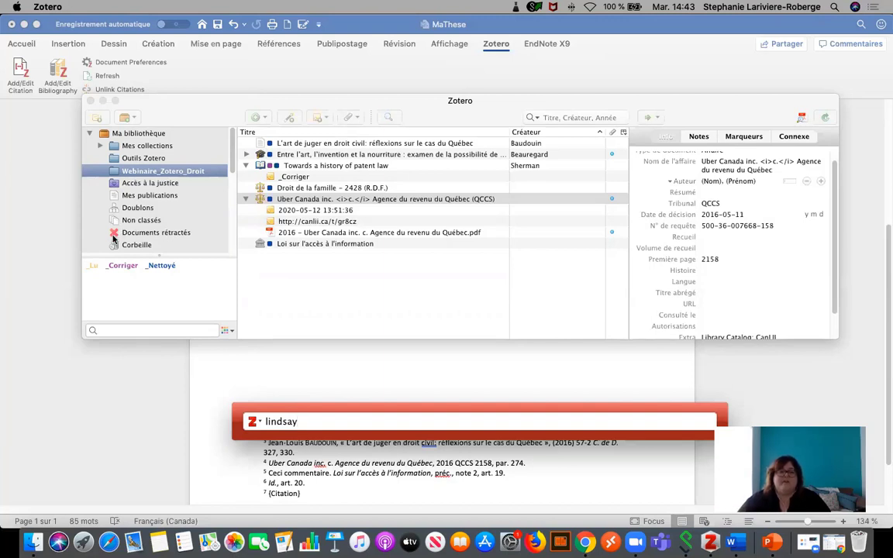
click(140, 232)
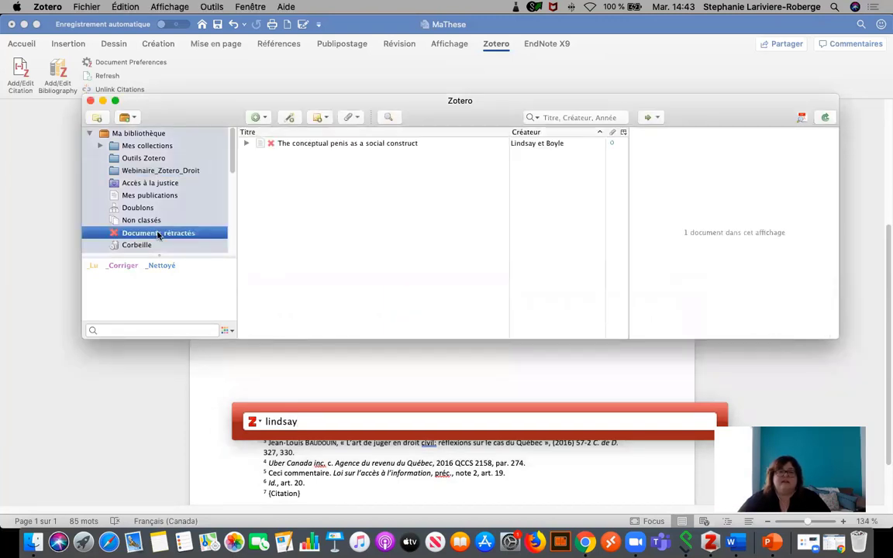
click(376, 146)
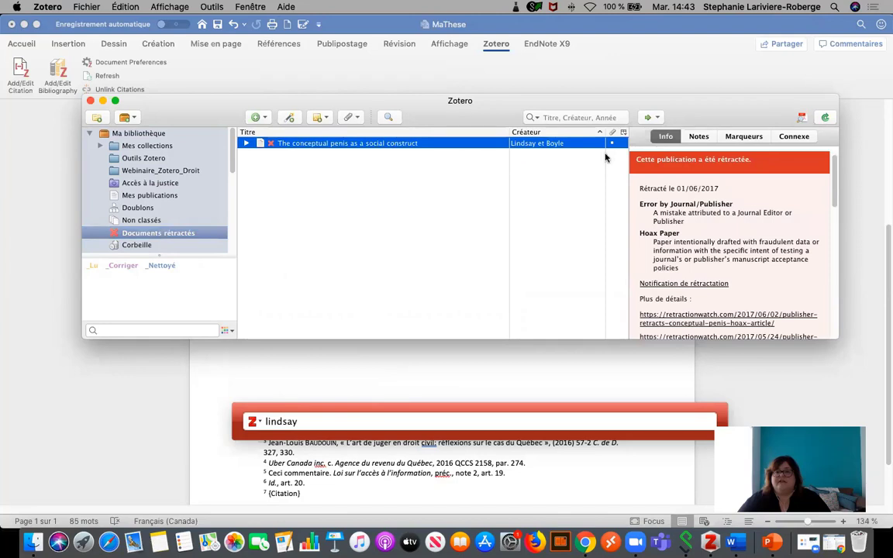
- Read the article's retraction date, reasons and source links in its Zotero record, and minimize the library window
scroll(769, 197, down, 2)
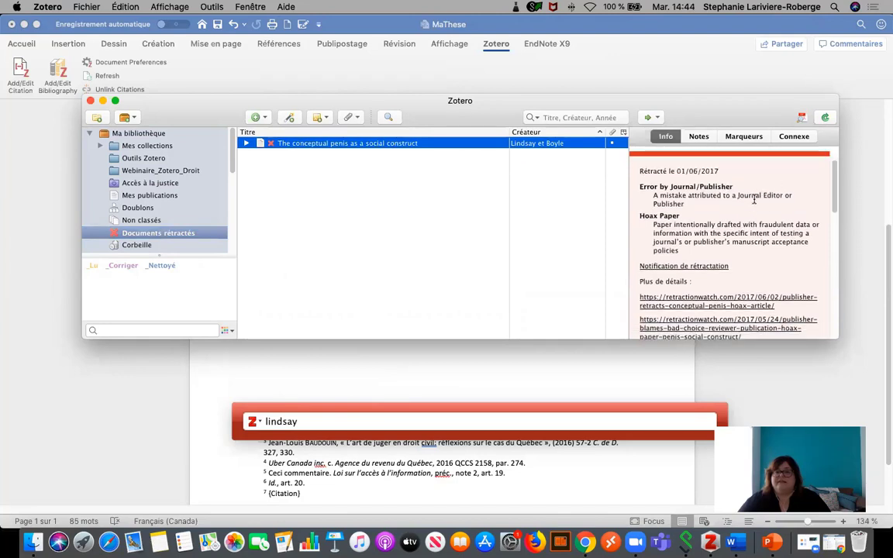
drag(725, 172, 703, 172)
scroll(747, 234, down, 1)
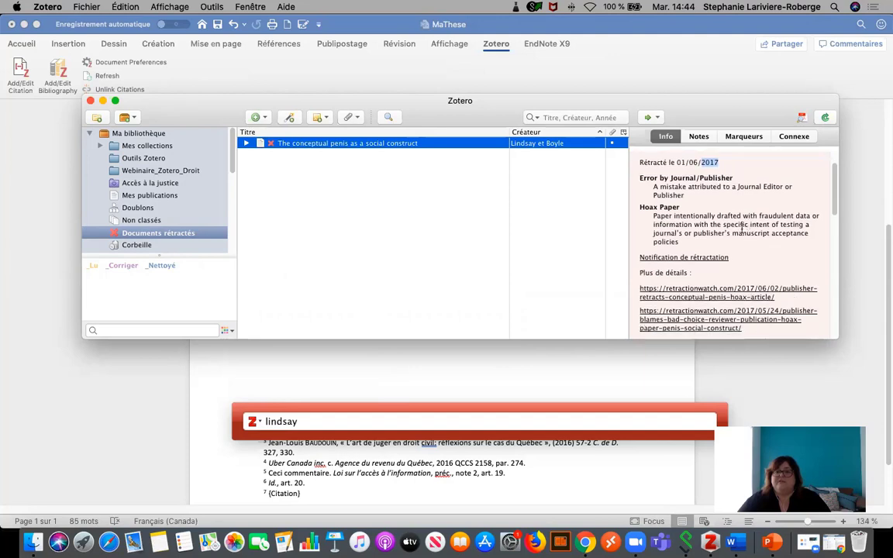
scroll(701, 191, down, 2)
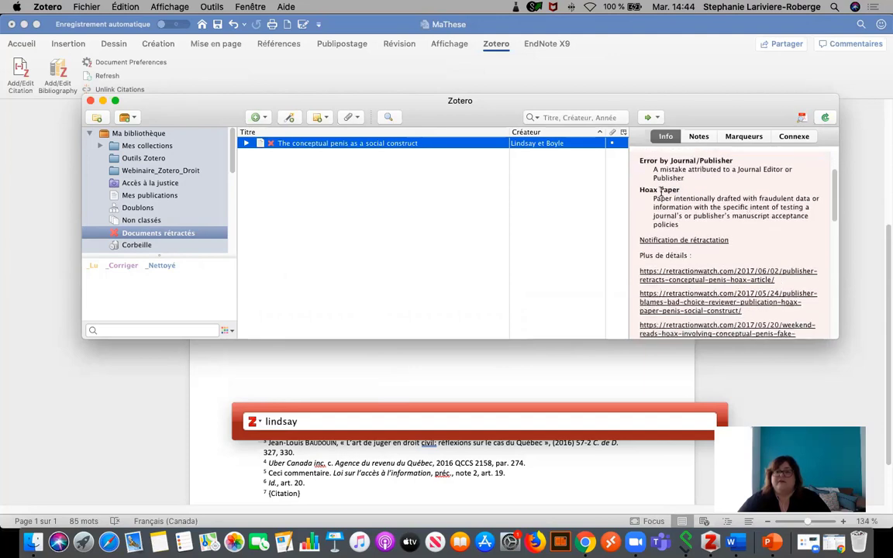
drag(680, 190, 635, 193)
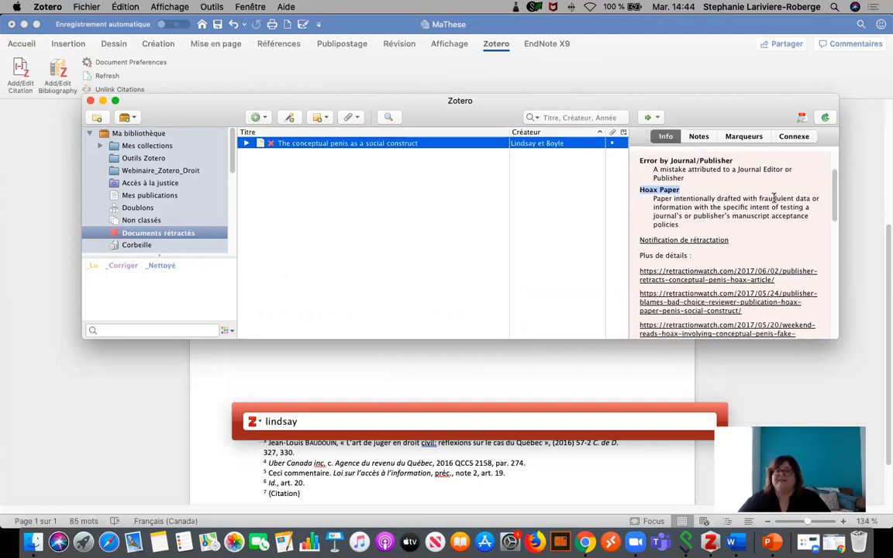
drag(761, 197, 806, 217)
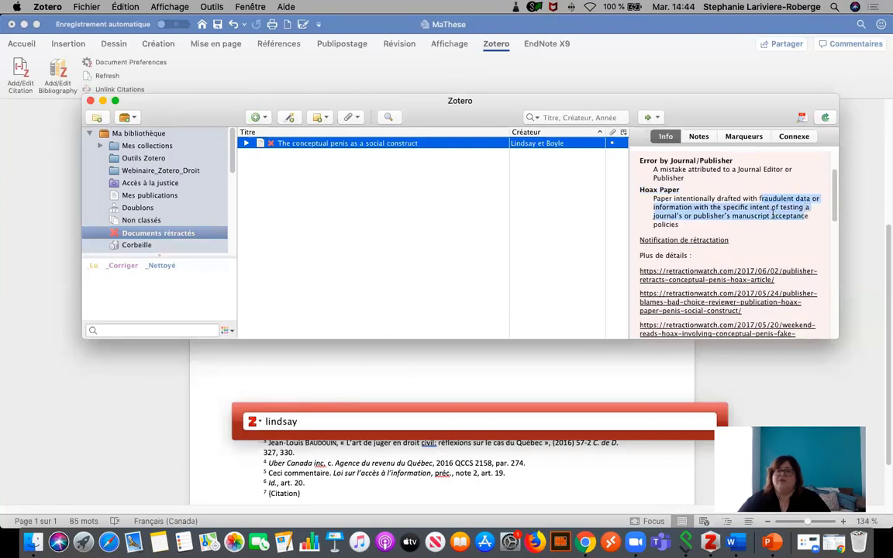
scroll(772, 215, down, 2)
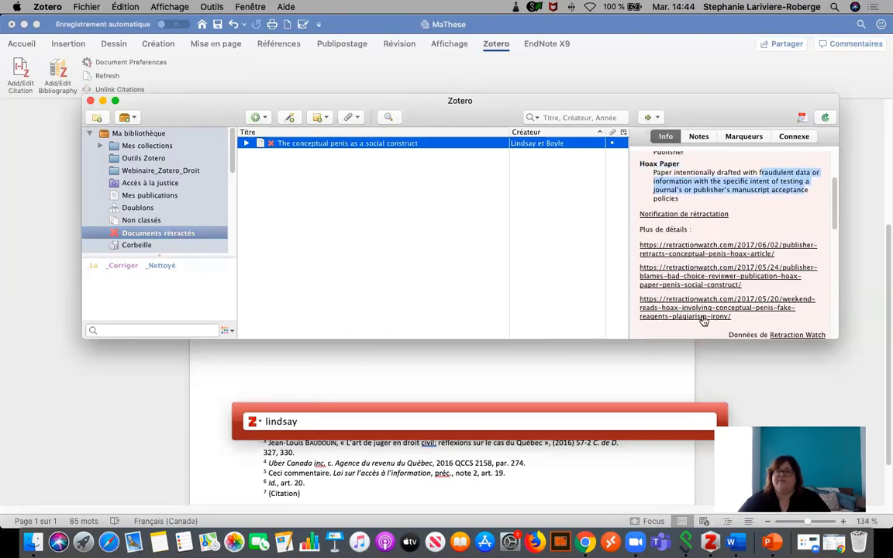
scroll(645, 288, down, 3)
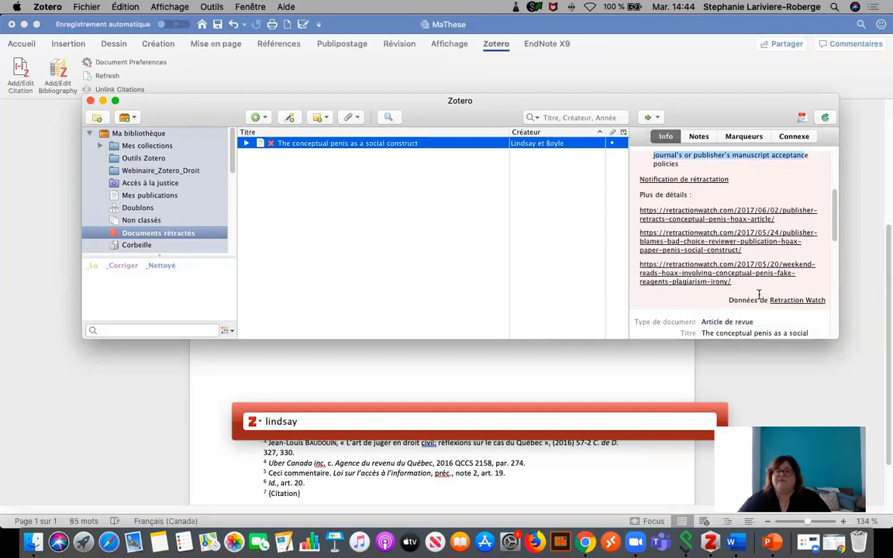
scroll(682, 267, down, 2)
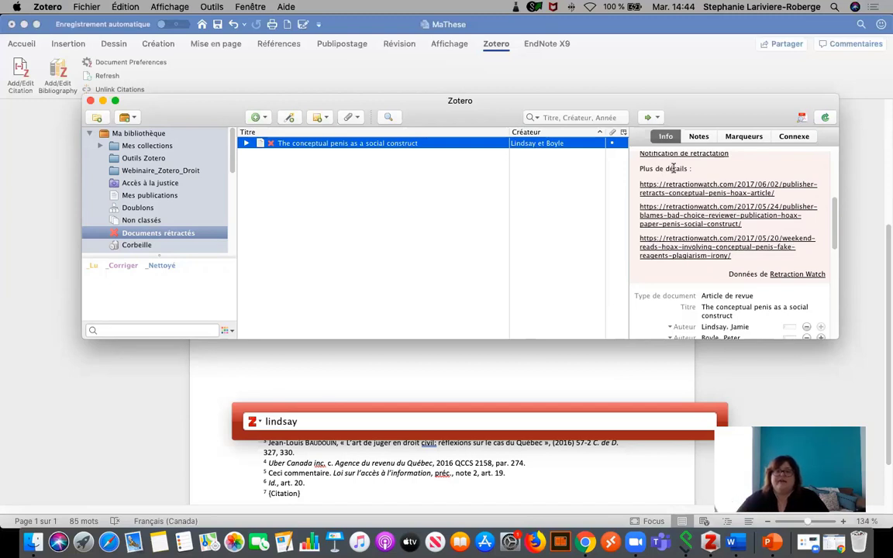
click(103, 102)
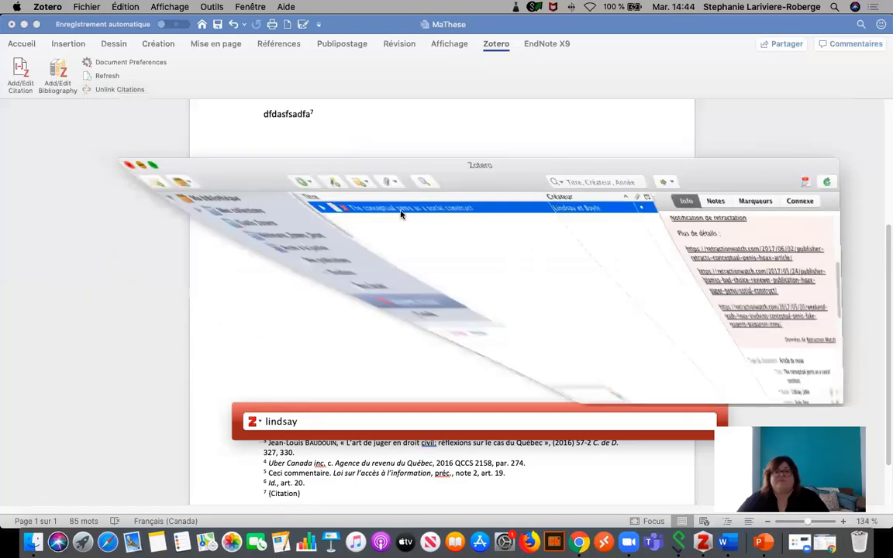
- Try to insert a bibliography two lines below the "dfdasfsadfa" line in Word, and cancel the pending citation search
click(436, 307)
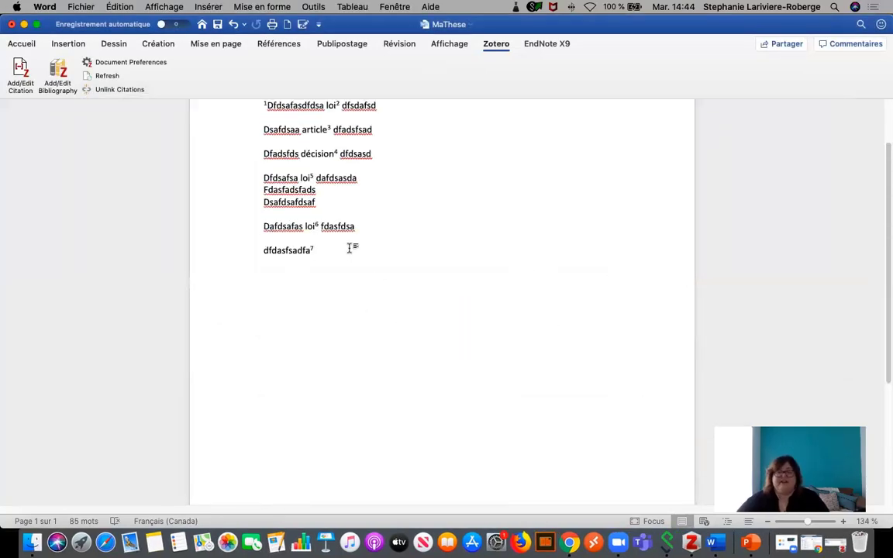
key(Return)
key(Return)
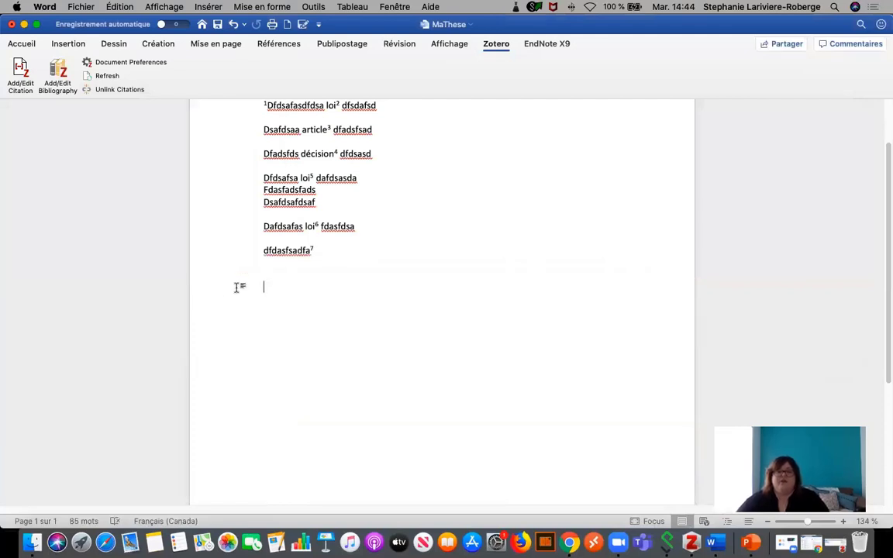
click(56, 71)
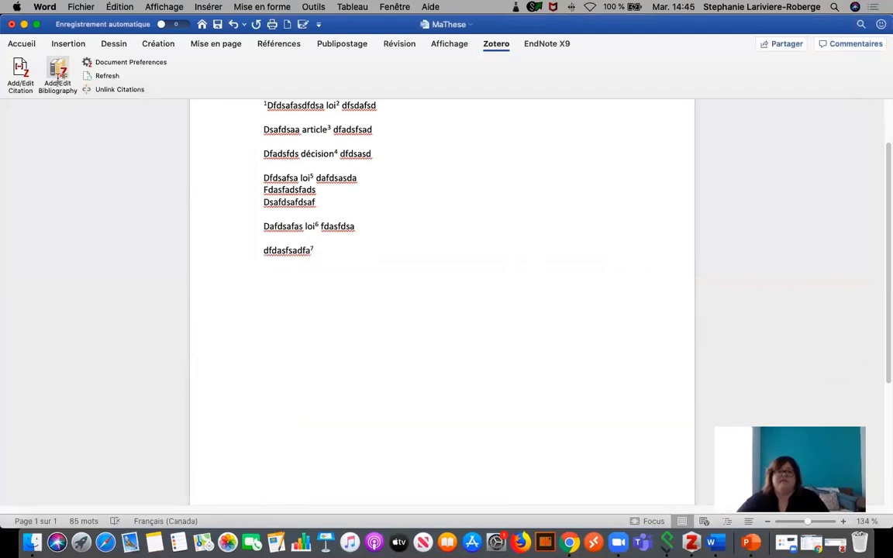
text(lindsay)
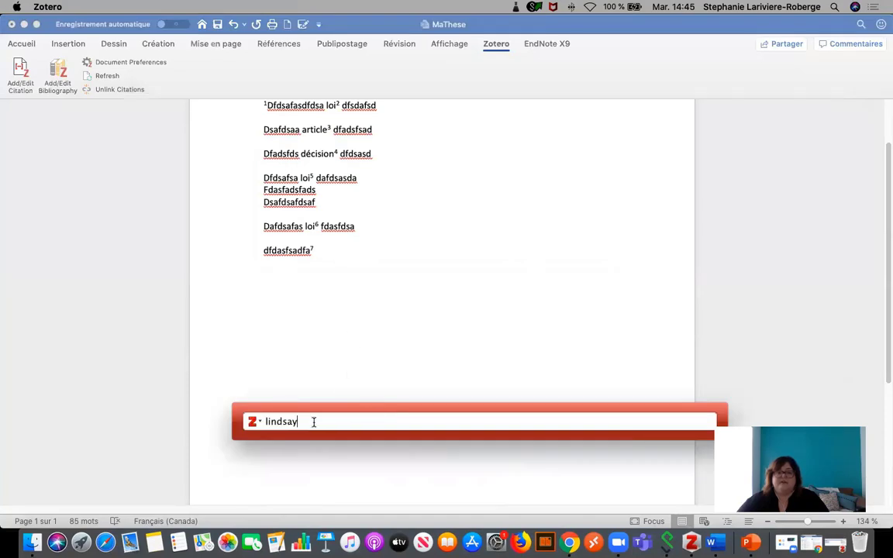
drag(307, 421, 264, 420)
click(282, 421)
drag(617, 416, 590, 353)
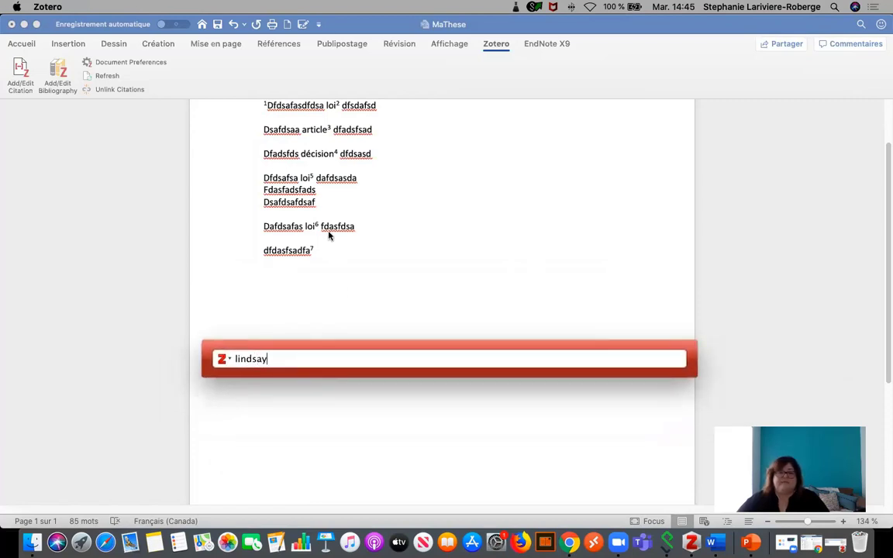
key(Escape)
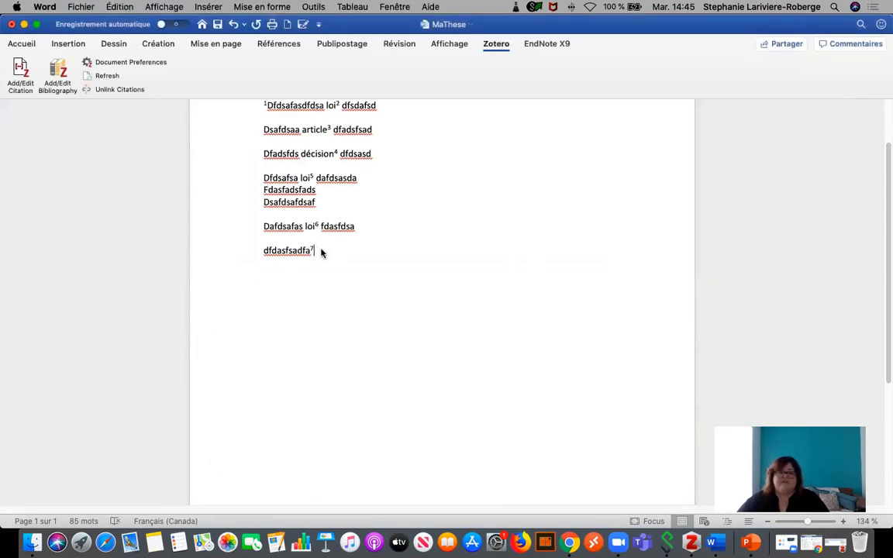
- Delete the "dfdasfsadfa" line with its footnote and try again to insert the Zotero bibliography there
drag(321, 251, 219, 251)
key(BackSpace)
click(54, 72)
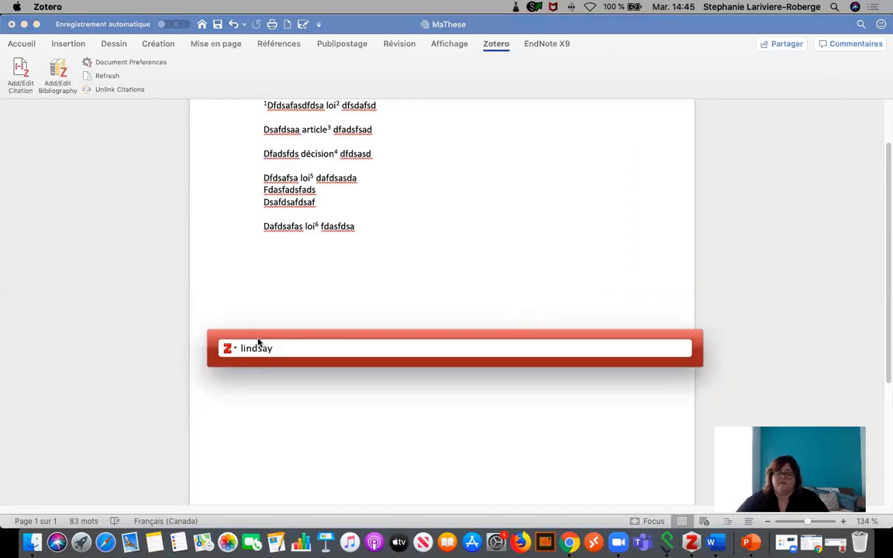
key(Return)
key(Return)
key(Return)
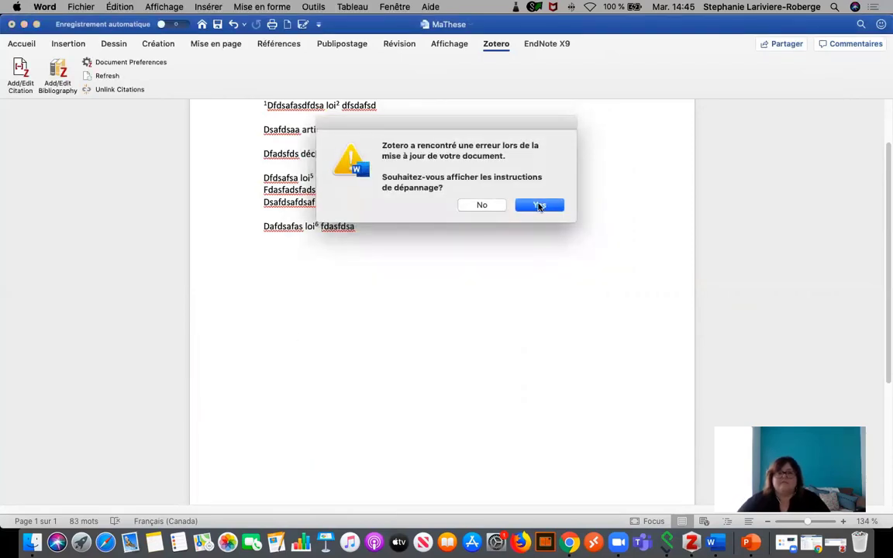
click(540, 205)
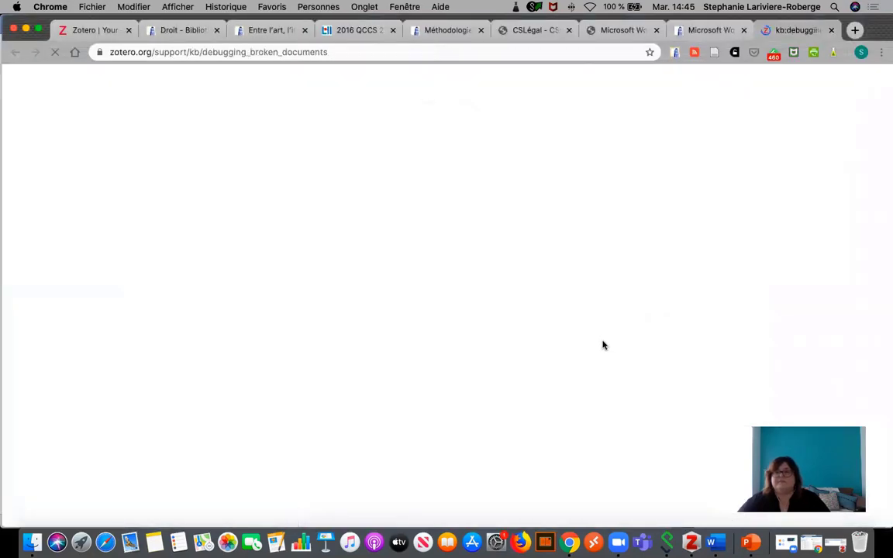
click(711, 541)
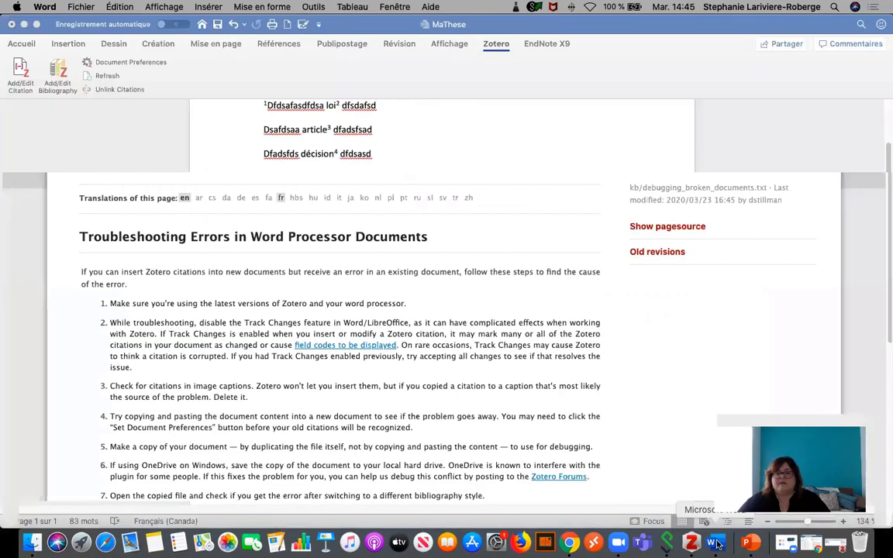
- Insert the Zotero bibliography below the text and cancel the editing of its references
click(58, 70)
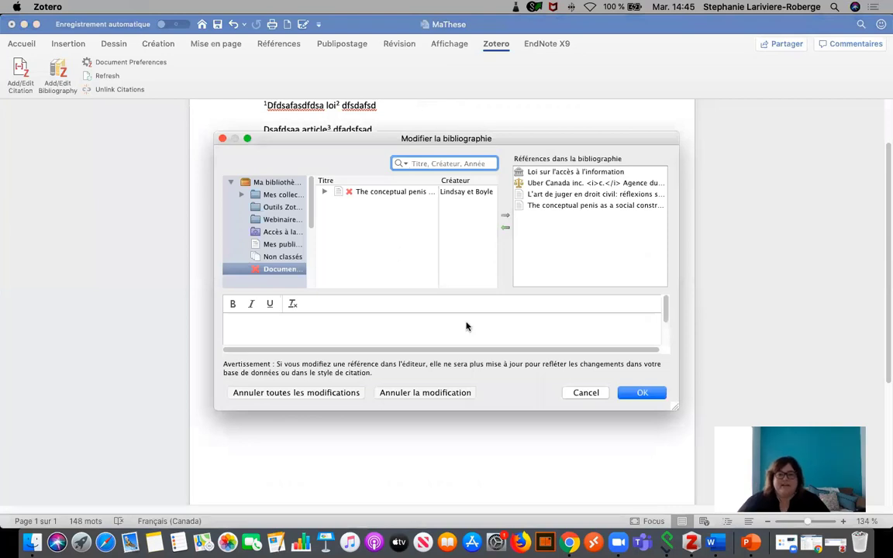
click(585, 392)
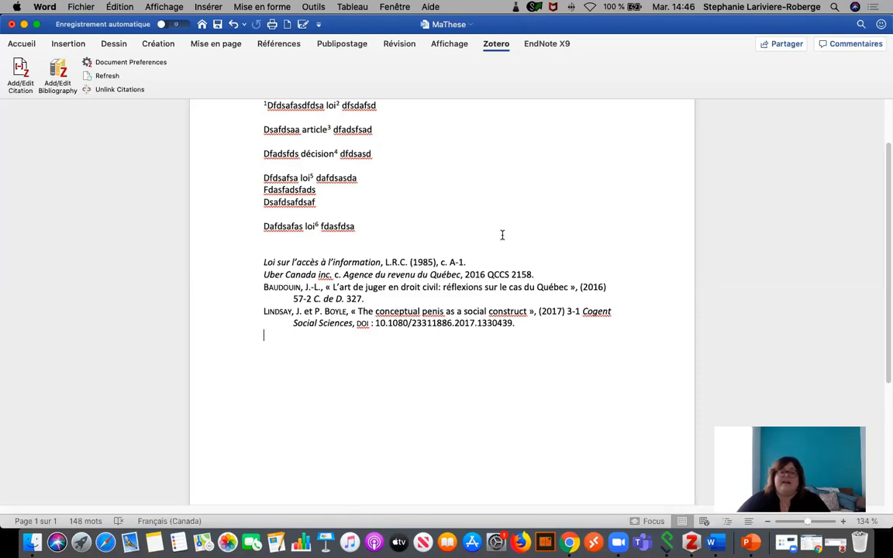
- Add two blank lines above the bibliography and replace the last text paragraph, including its footnote, with "étude"
click(420, 238)
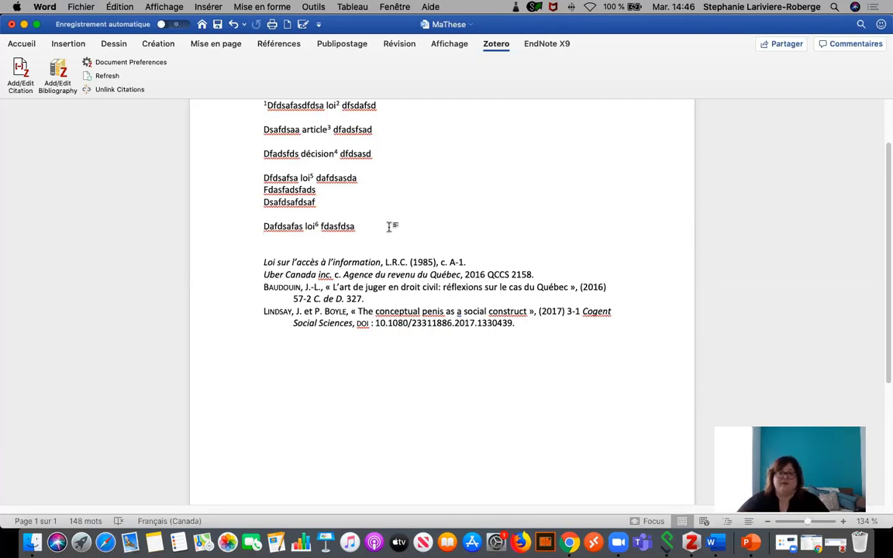
key(Return)
key(Return)
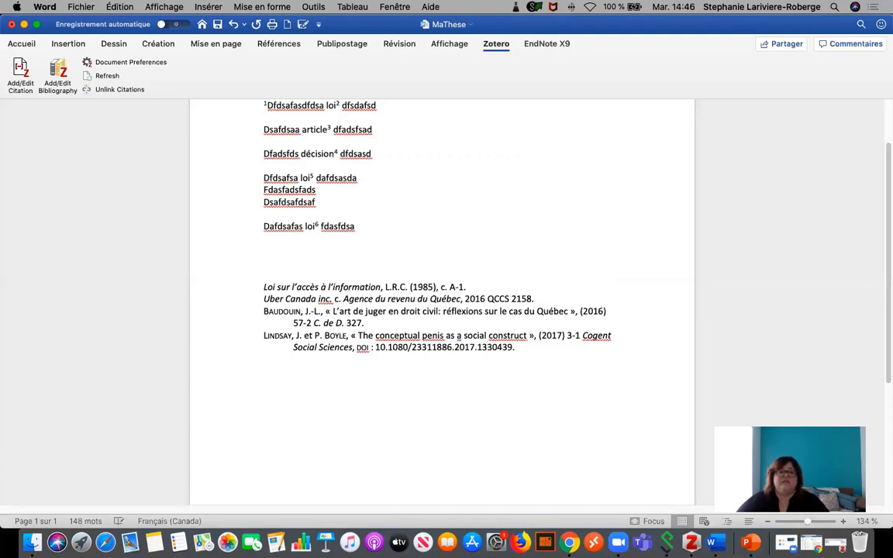
triple_click(265, 225)
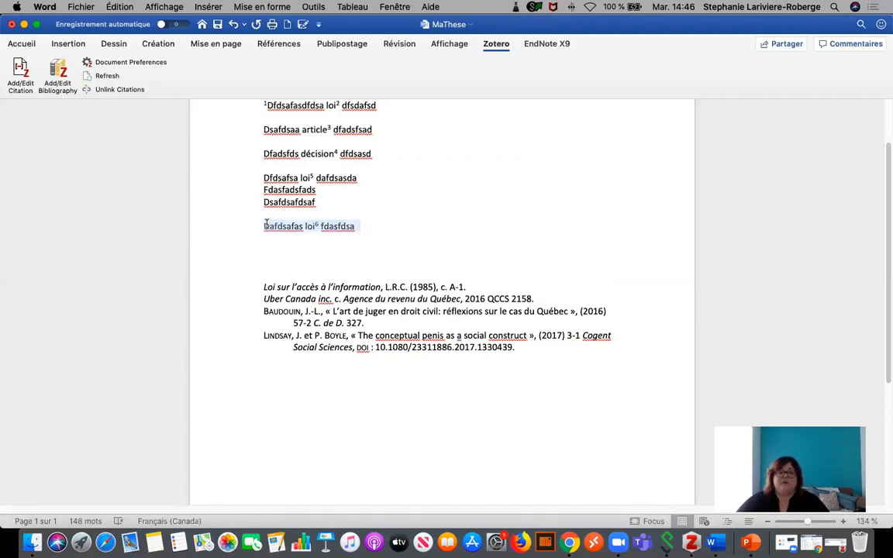
key(BackSpace)
text(é)
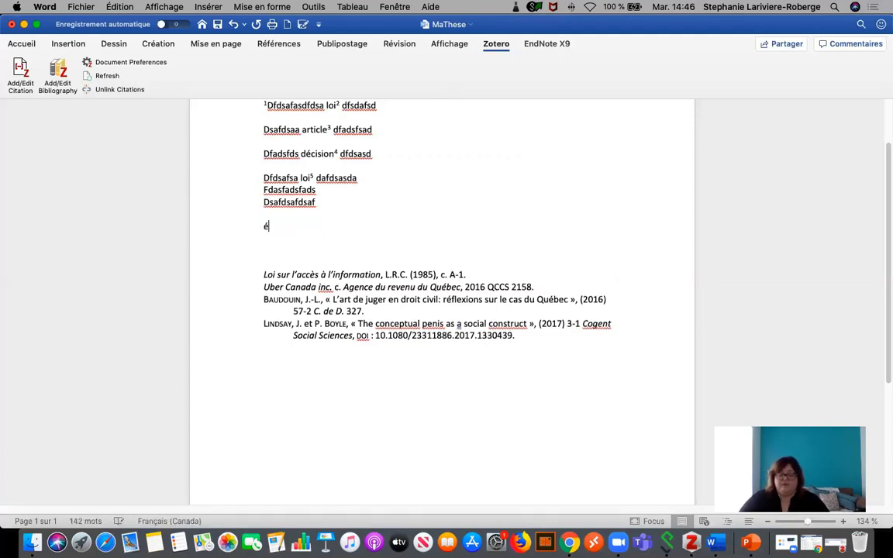
text(tude)
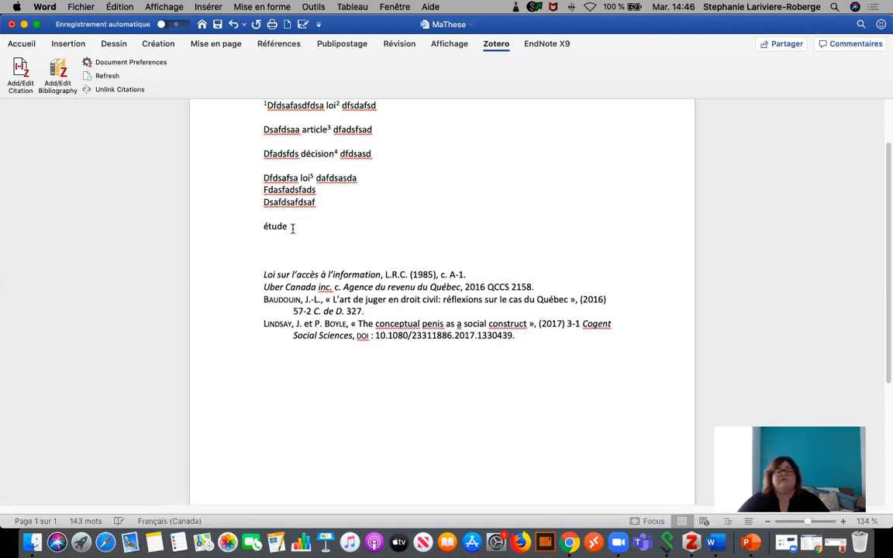
- Insert a Zotero footnote citation of Sherman's "Towards a history of patent law" after "étude" and check its footnote and bibliography entry
click(20, 78)
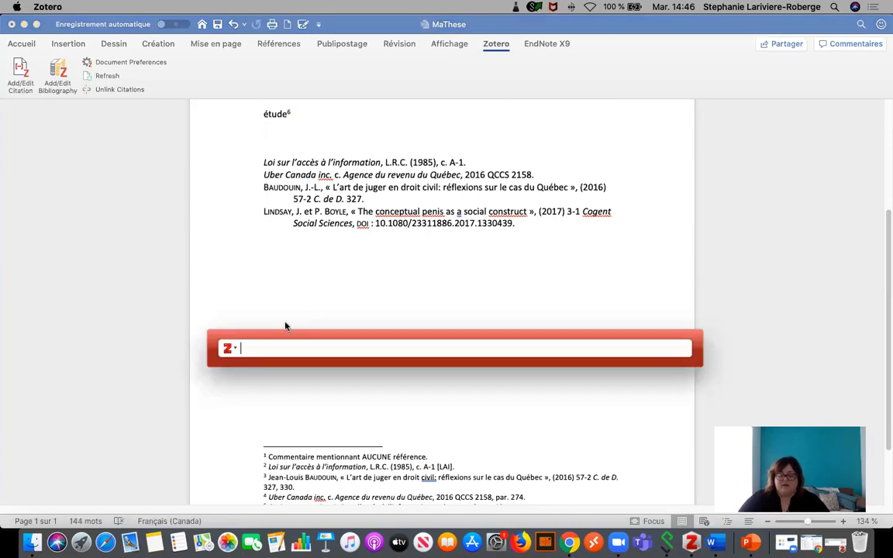
text(take)
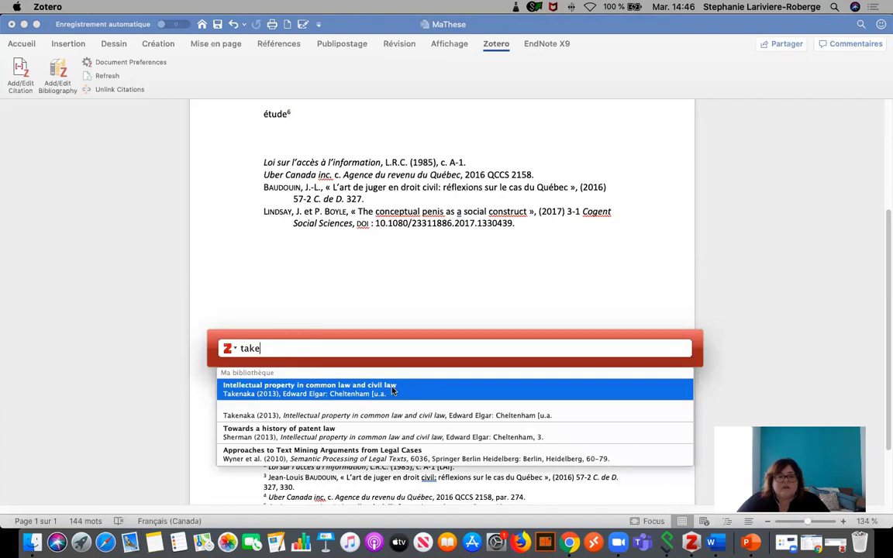
click(309, 433)
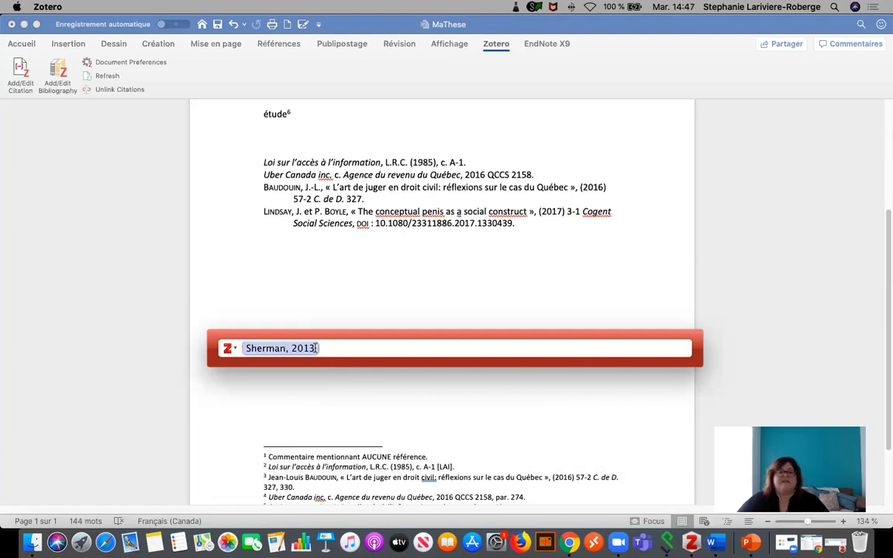
key(Return)
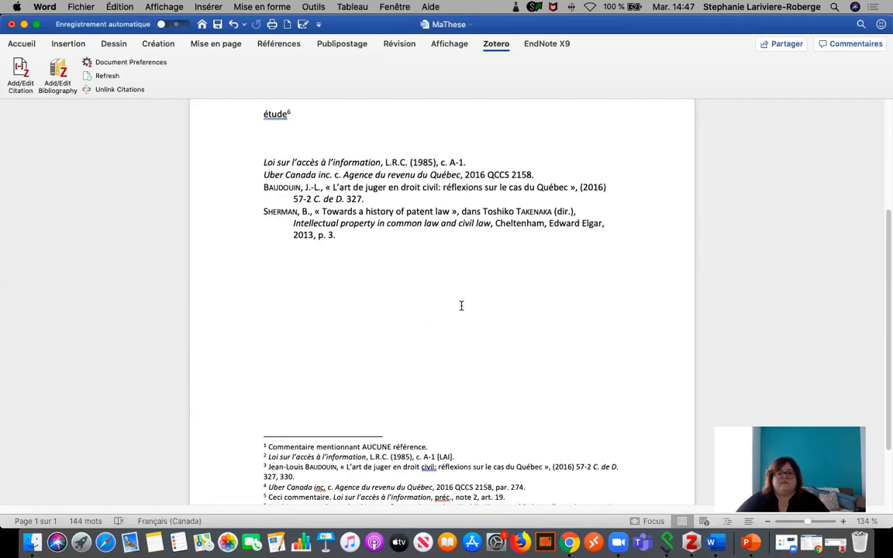
scroll(461, 305, down, 1)
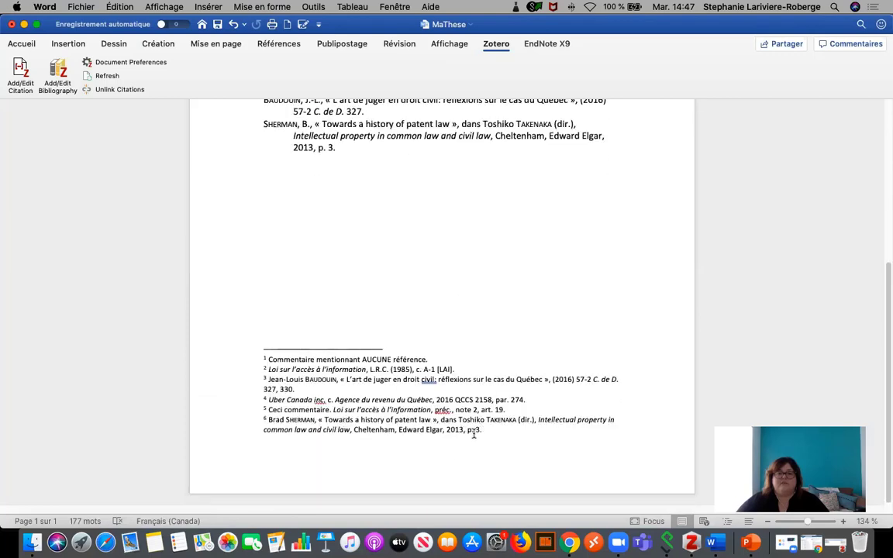
scroll(418, 299, up, 5)
scroll(426, 304, up, 2)
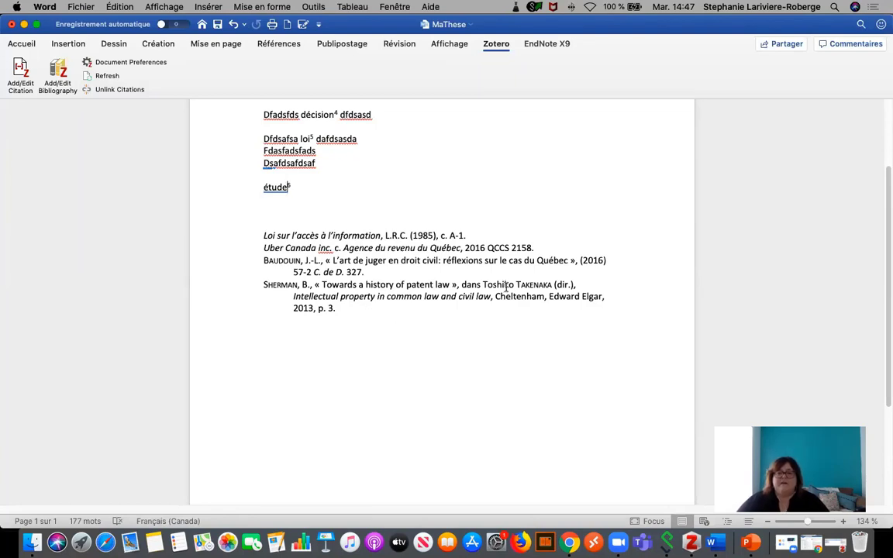
- Examine how the editor's first name is written in the "Towards a history of patent law" bibliography entry
drag(514, 285, 490, 285)
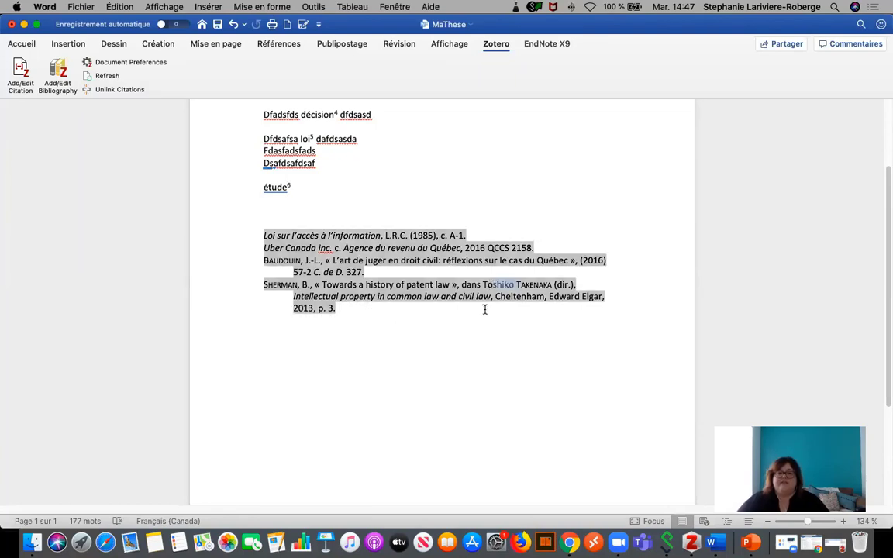
click(478, 284)
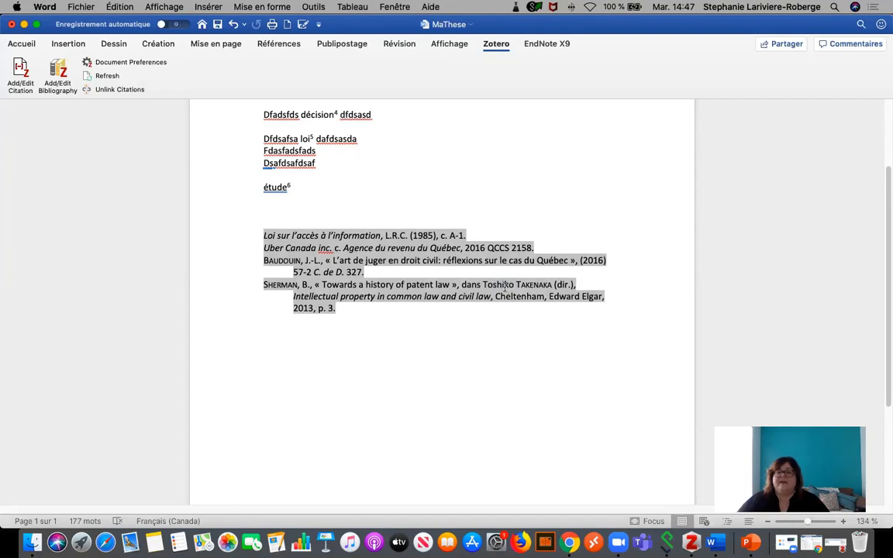
click(326, 401)
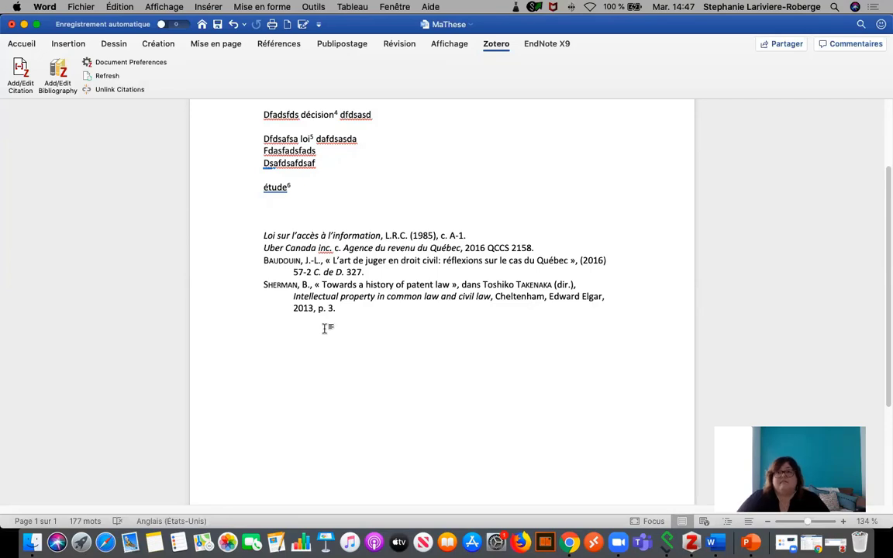
click(279, 330)
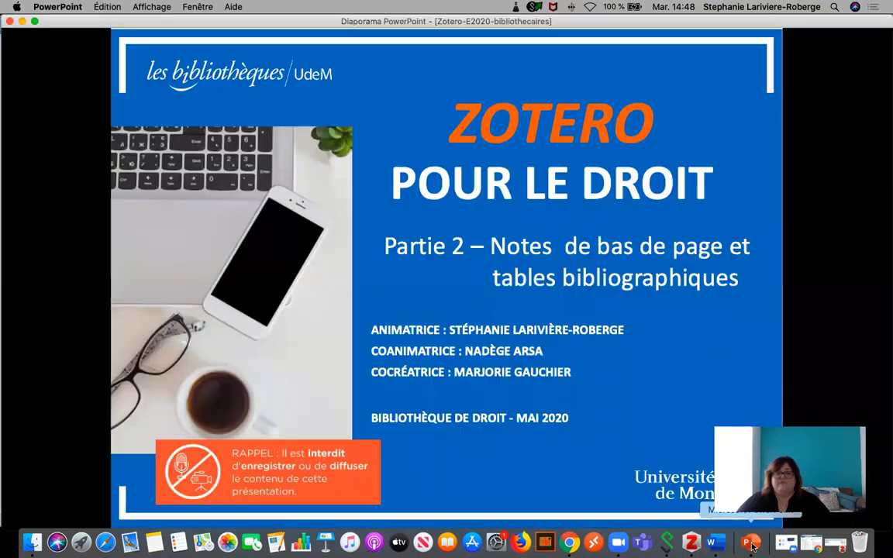
key(super+Tab)
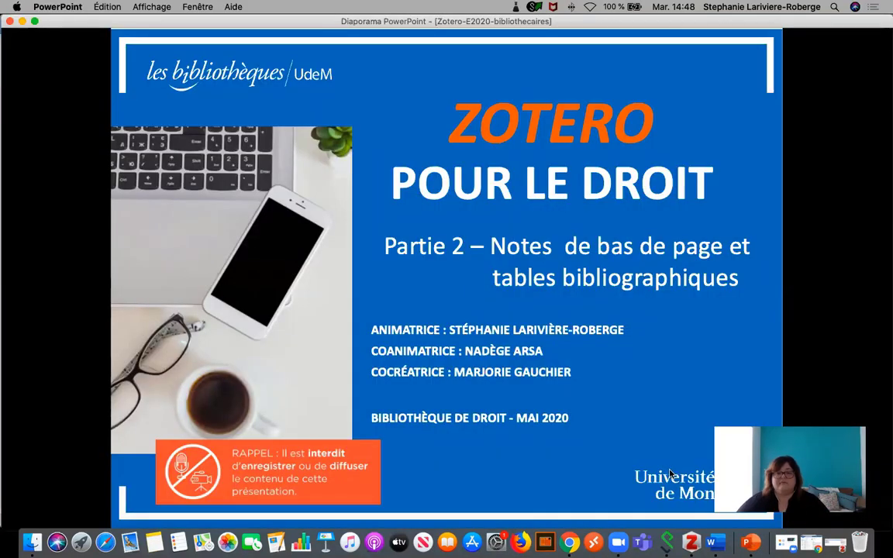
click(670, 474)
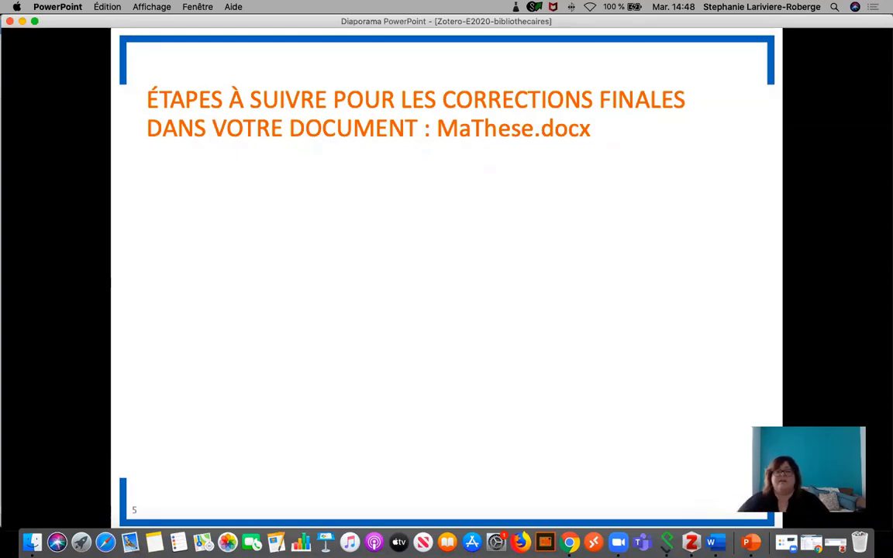
key(Right)
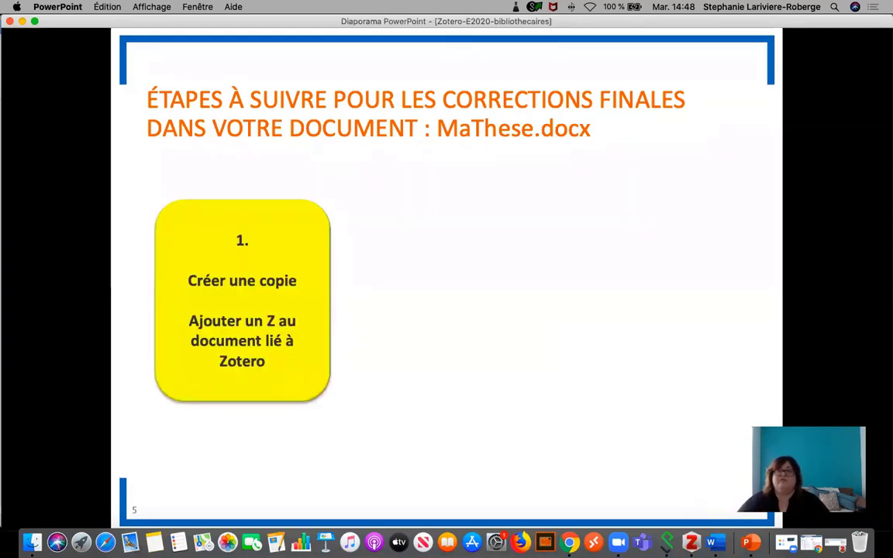
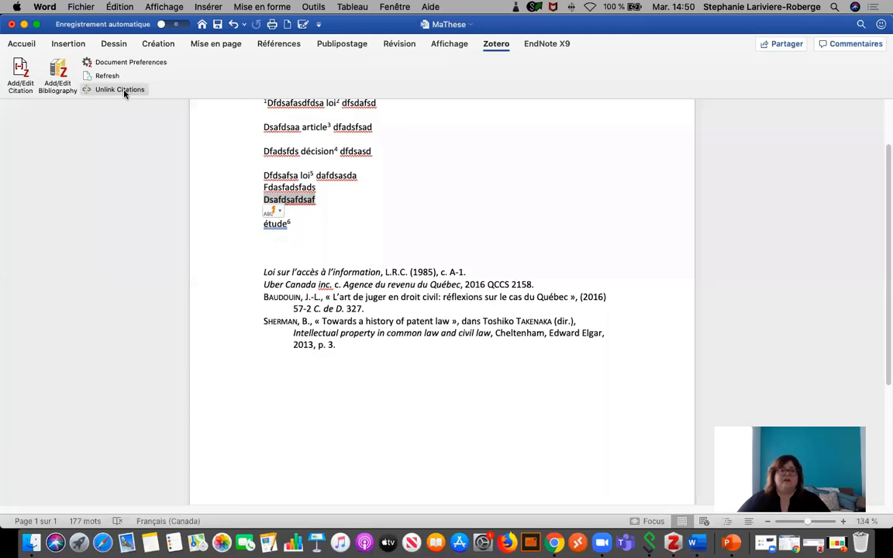
- Unlink the Zotero citations in the MaThese document and look over the text and footnotes
click(123, 91)
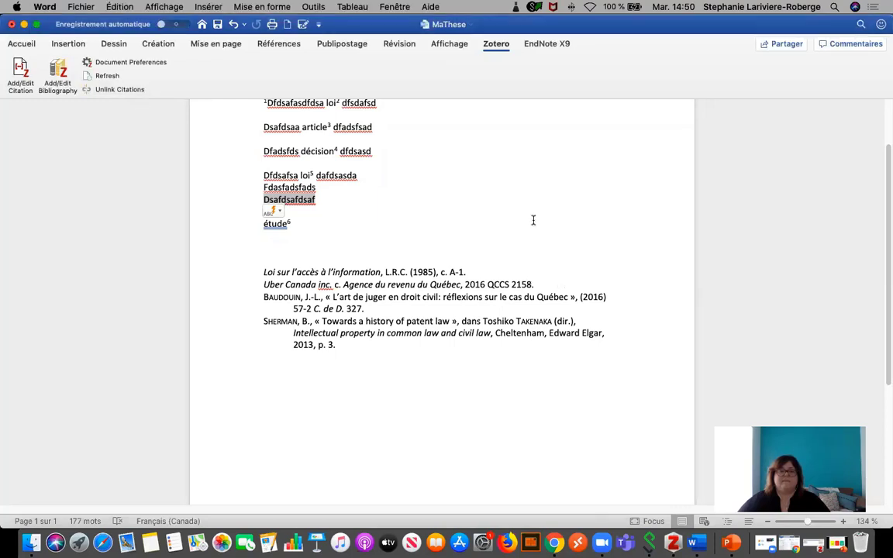
click(140, 91)
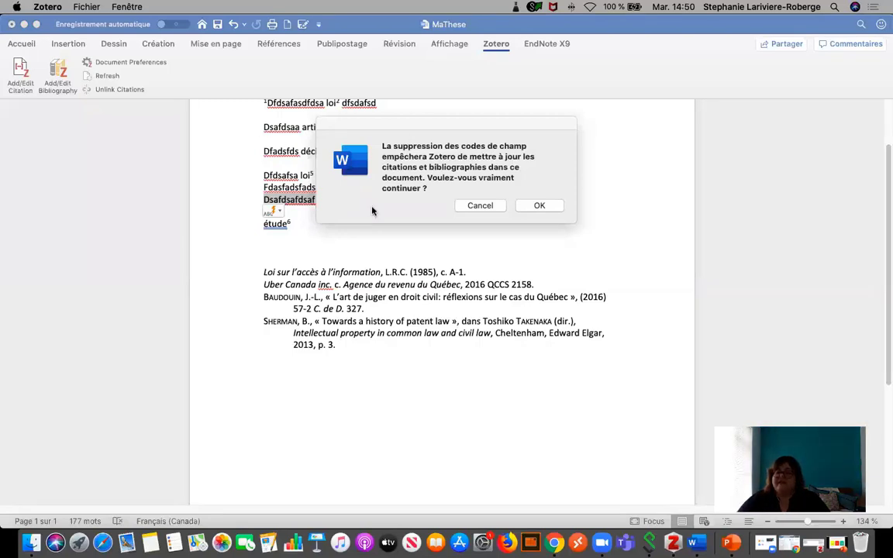
click(539, 206)
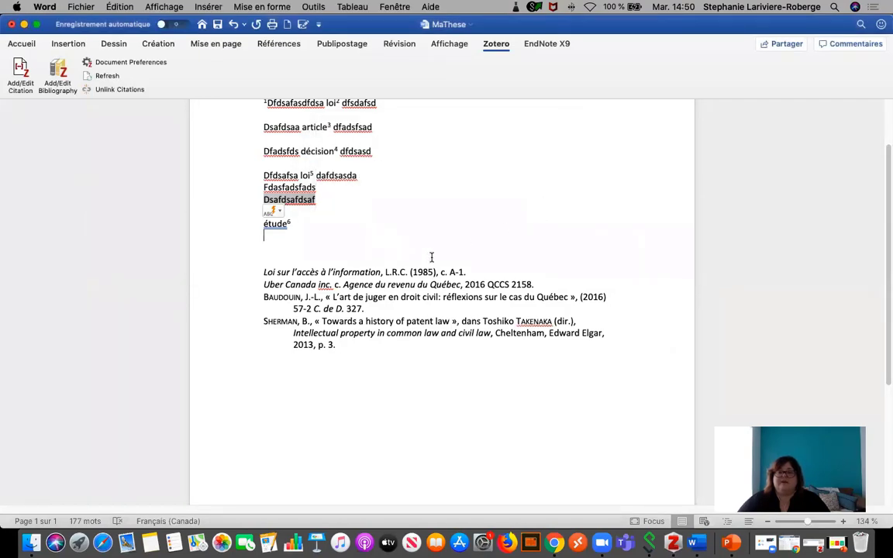
scroll(431, 259, down, 4)
scroll(429, 265, up, 5)
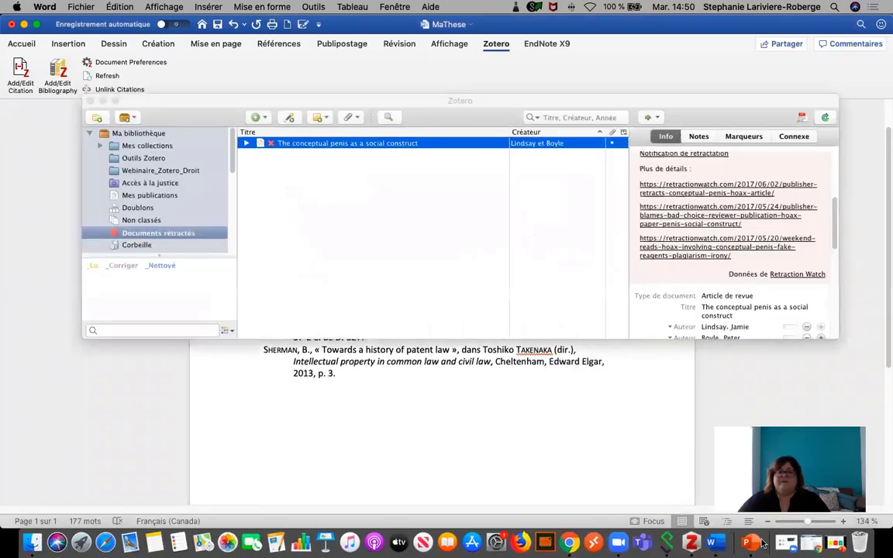
- In Zotero, set the court of the Uber Canada case in the Webinaire_Zotero_Droit collection to QCCA
click(172, 171)
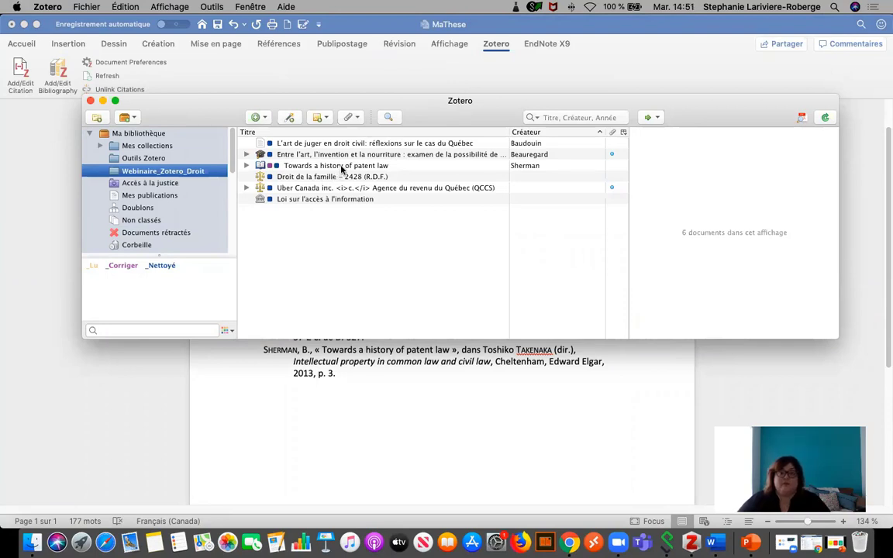
click(395, 189)
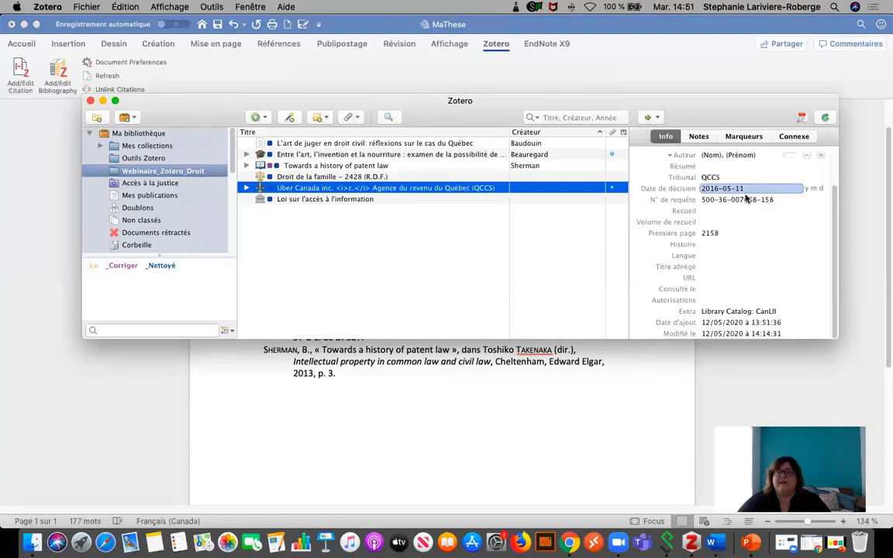
scroll(744, 199, up, 2)
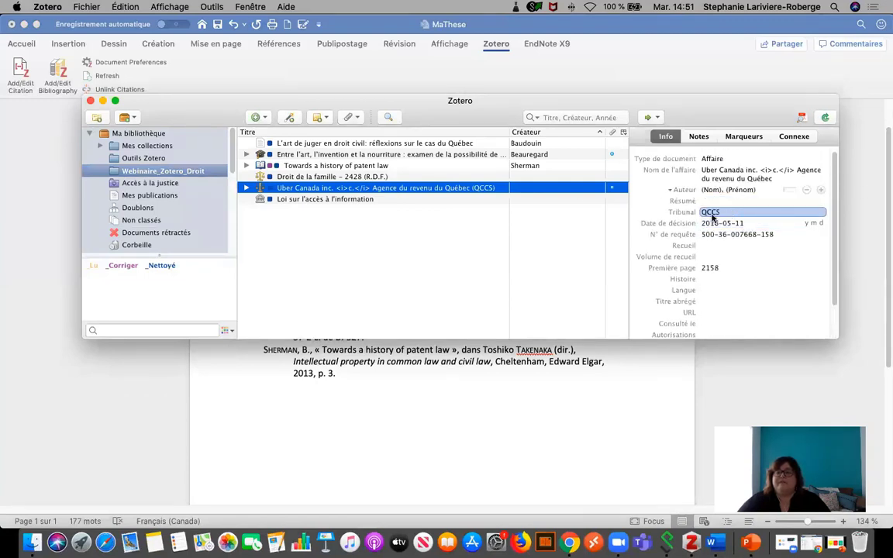
click(720, 212)
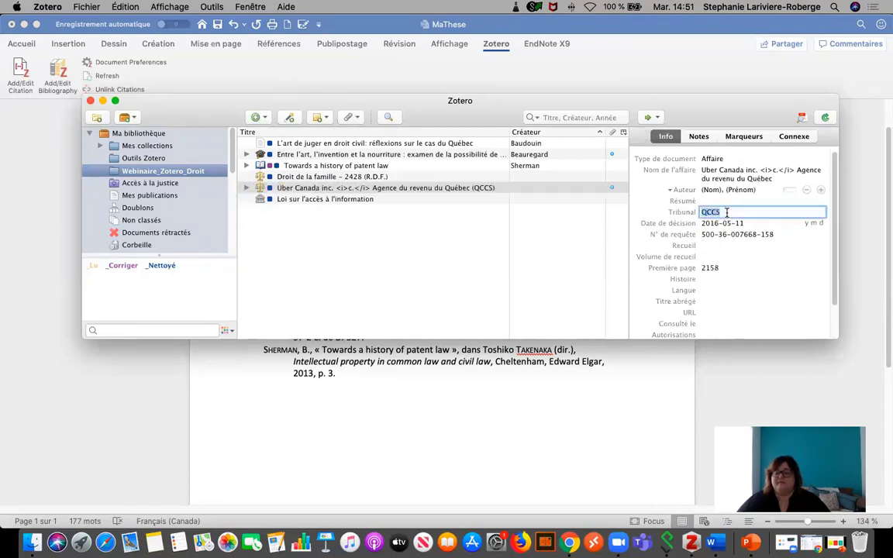
key(BackSpace)
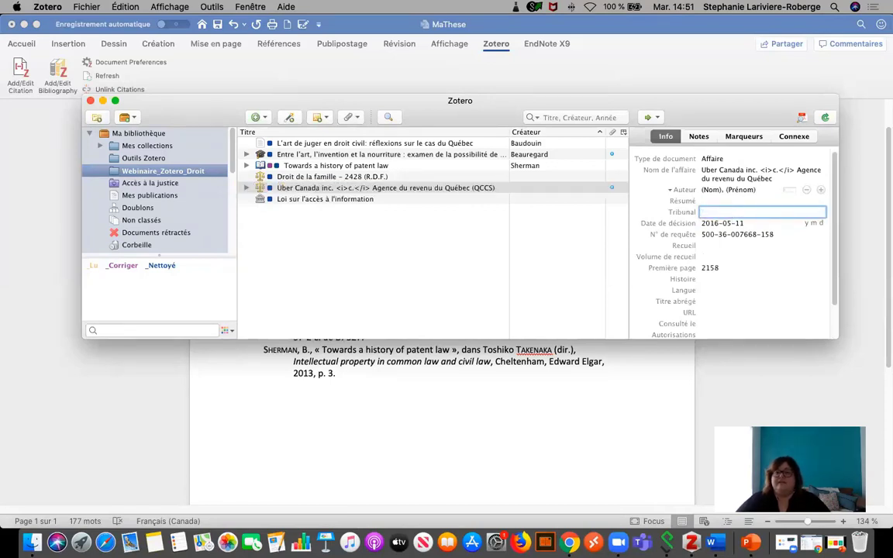
key(shift+Tab)
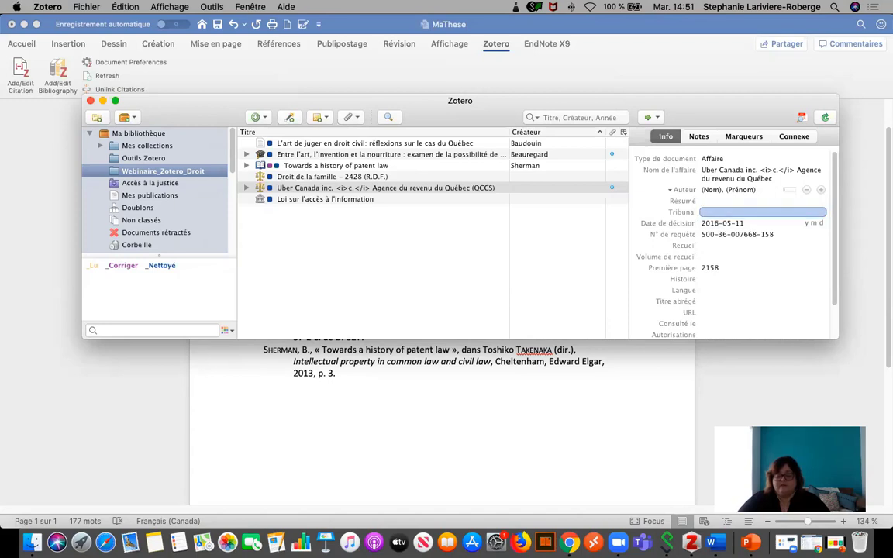
text(CC)
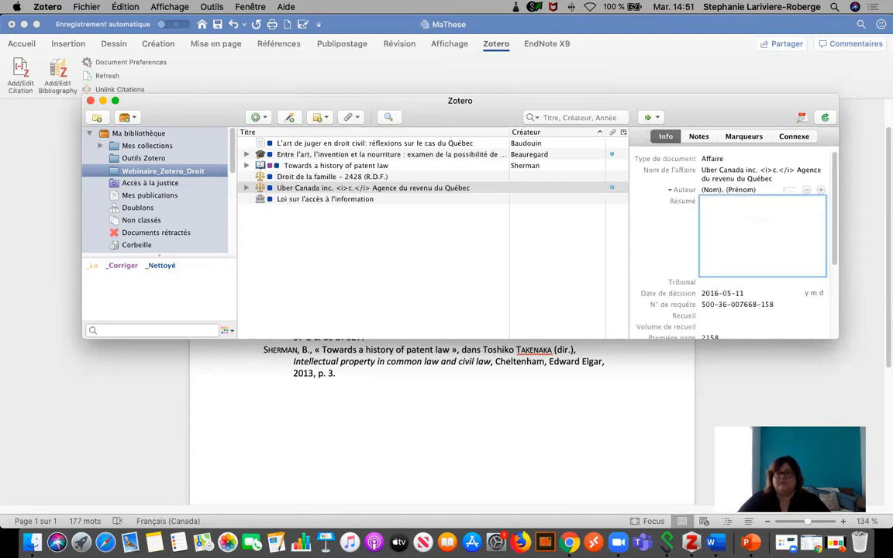
key(Tab)
key(Tab)
key(Tab)
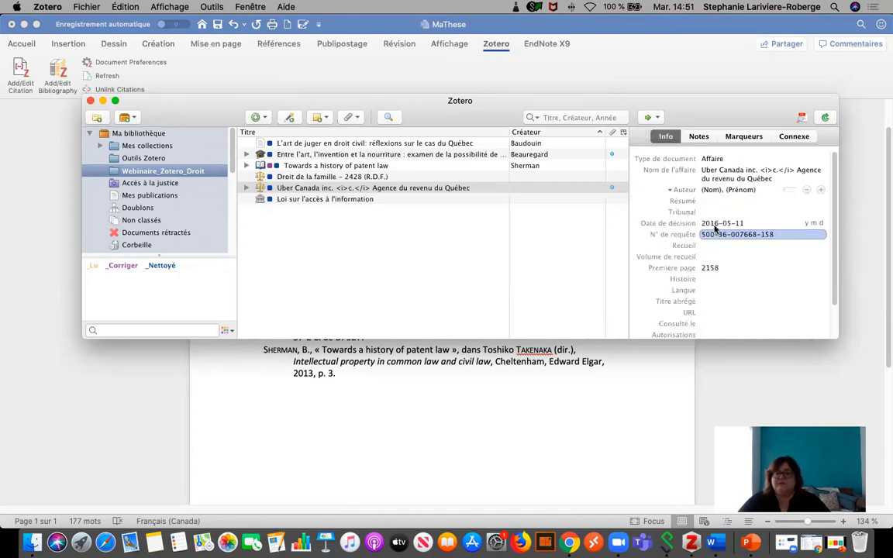
key(shift+Tab)
key(shift+Tab)
text(QCC)
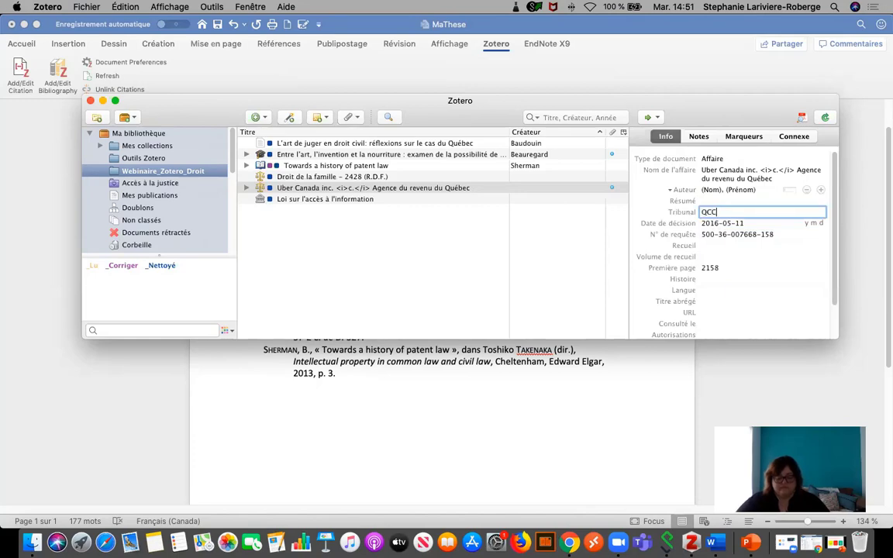
text(A)
click(417, 189)
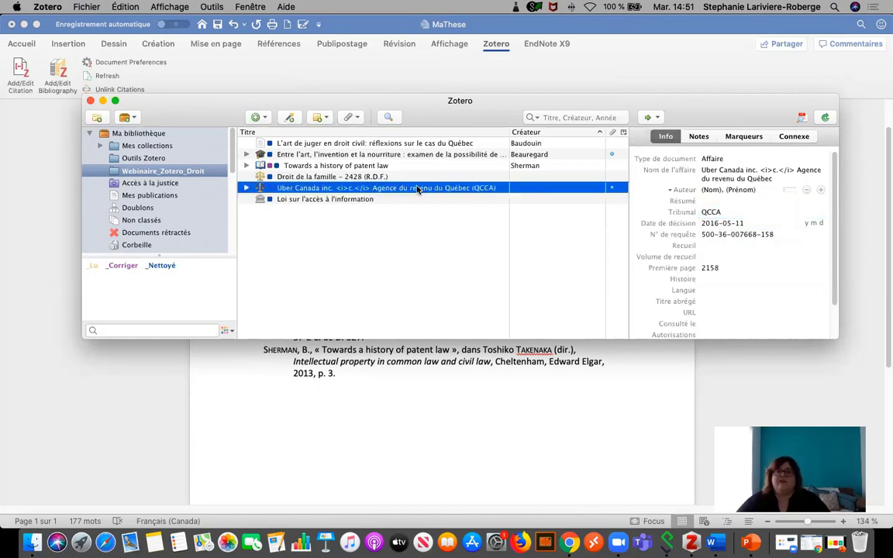
- Switch to Word, try to refresh the Zotero citations, and compare the document with the Uber Canada record in Zotero
click(488, 442)
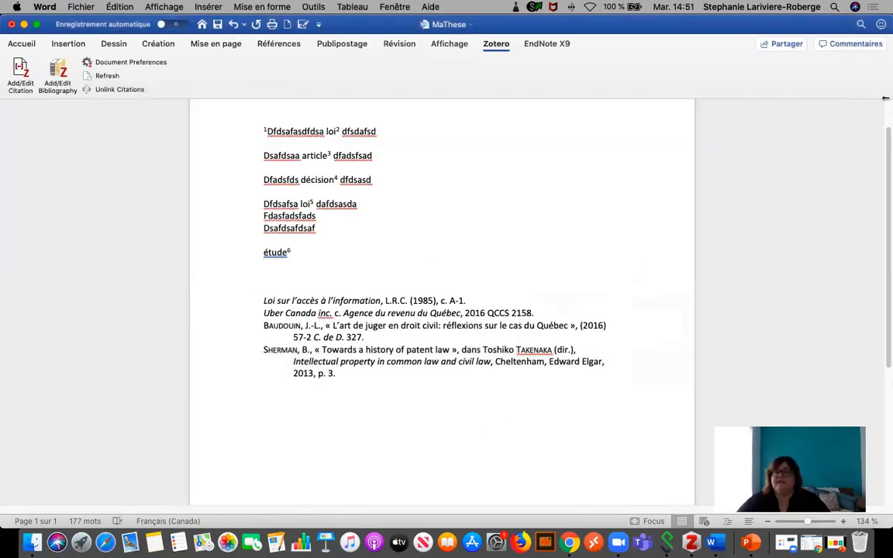
click(102, 77)
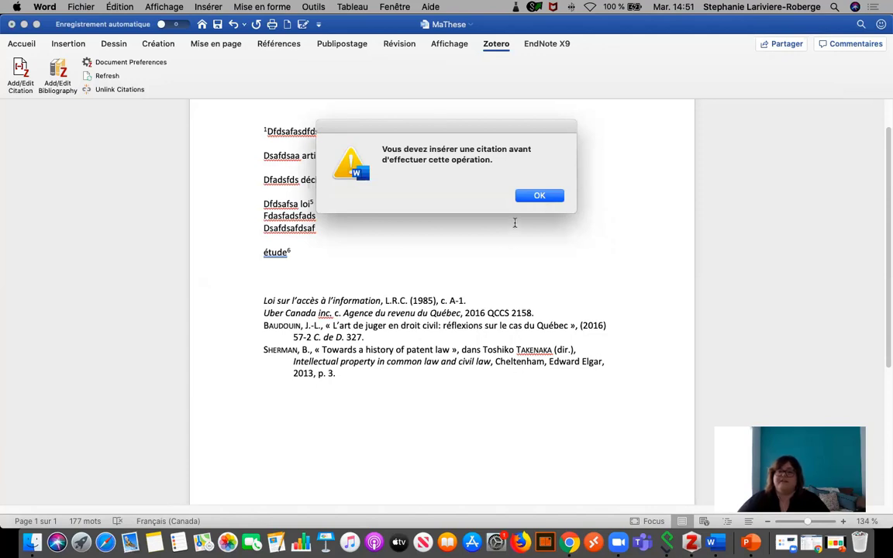
click(540, 196)
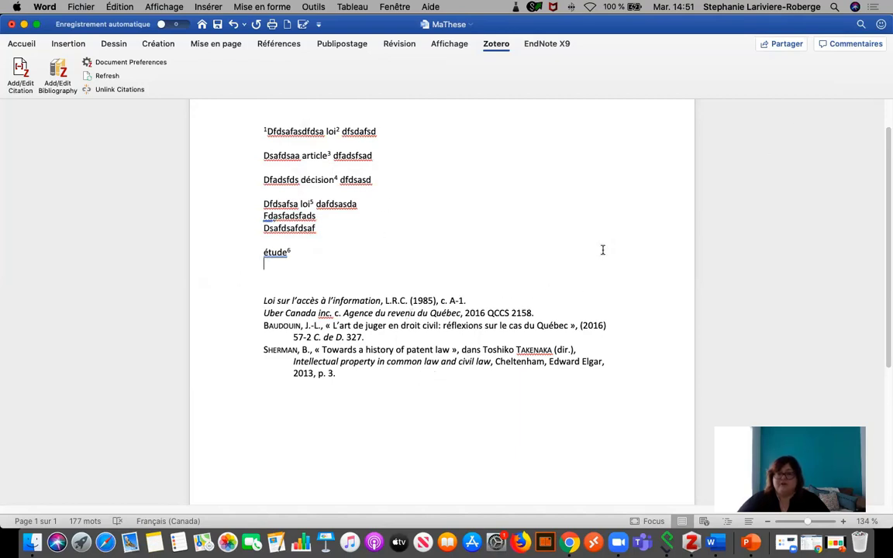
click(690, 542)
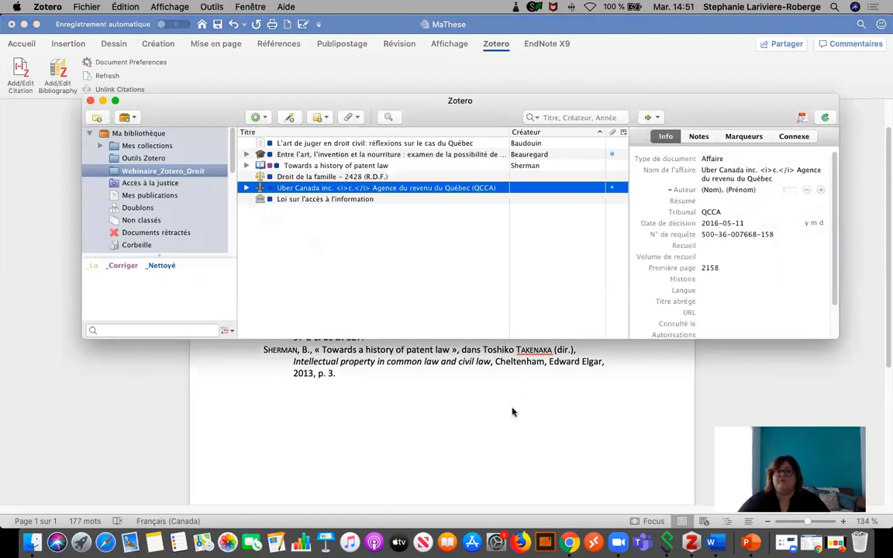
click(513, 412)
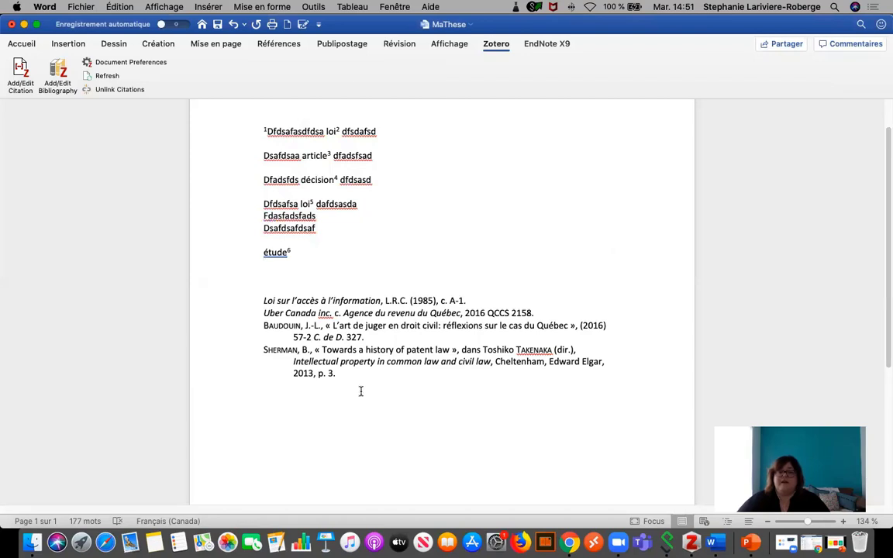
- Add the heading "Bibliographie" on the blank line between "étude" and the reference list in Word
scroll(361, 391, down, 2)
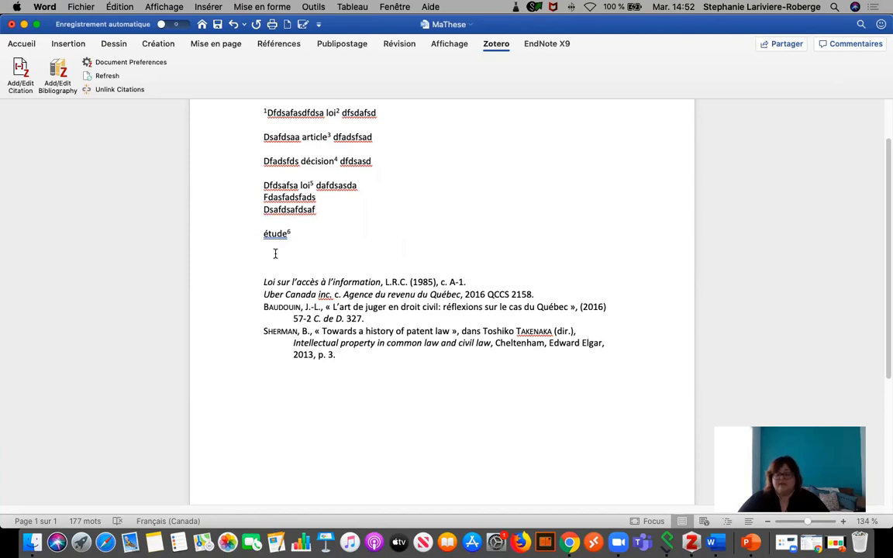
text(Bibliographie)
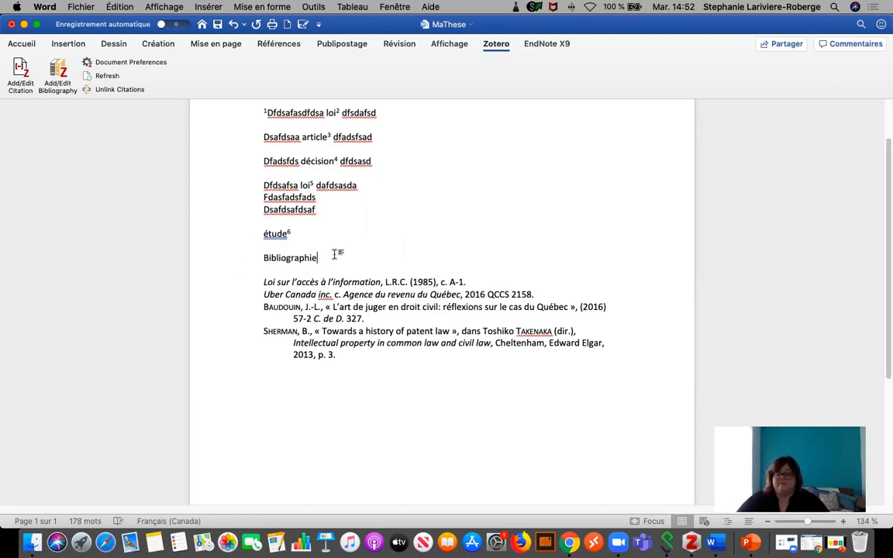
- Add the heading "Législation" above the reference list and delete the "Bibliographie" heading
key(Return)
key(Return)
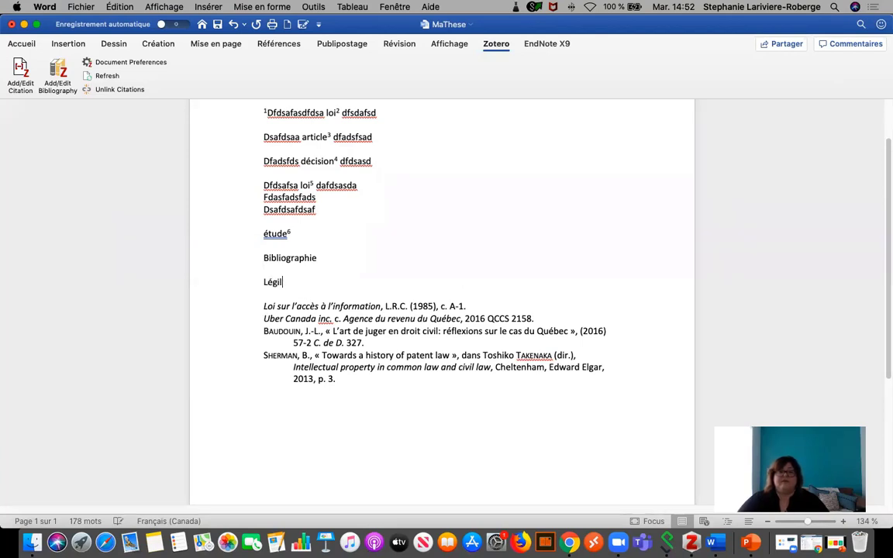
text(Législation)
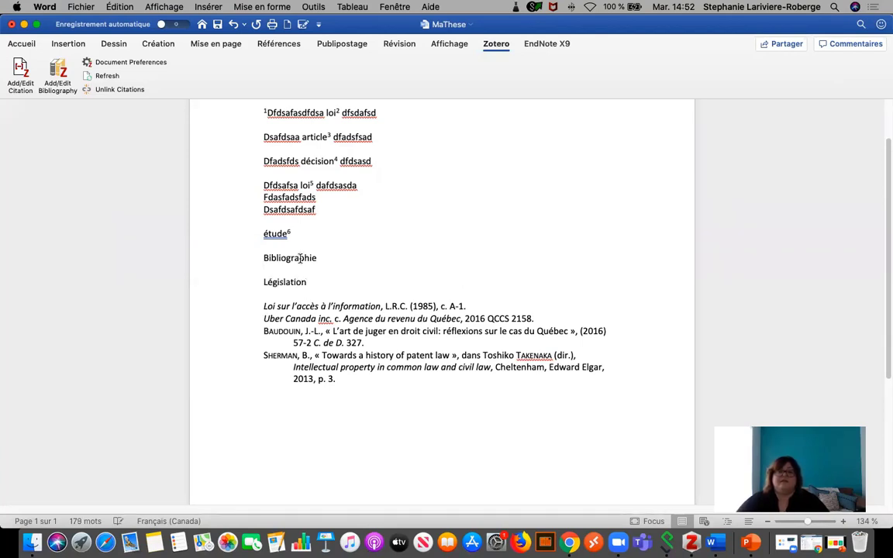
mouse_move(263, 258)
mouse_down()
mouse_move(357, 279)
mouse_move(287, 258)
mouse_move(251, 261)
mouse_up()
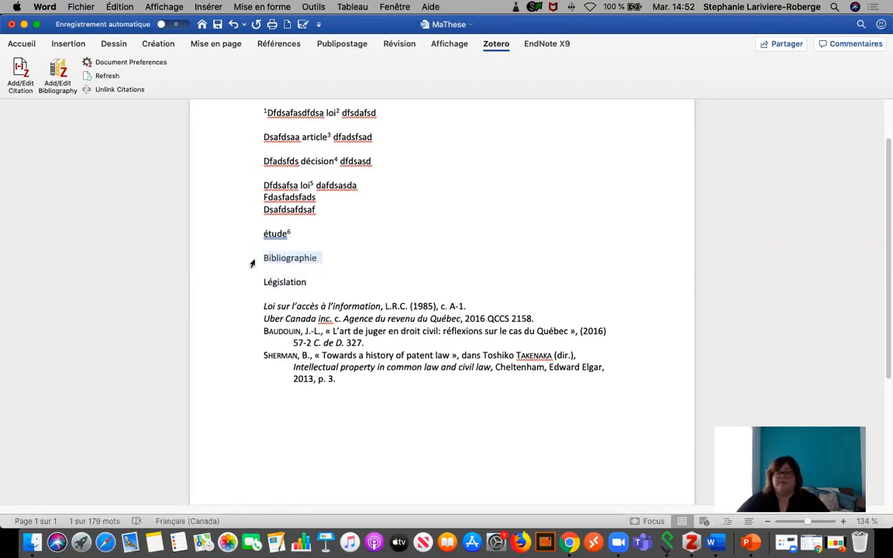
key(BackSpace)
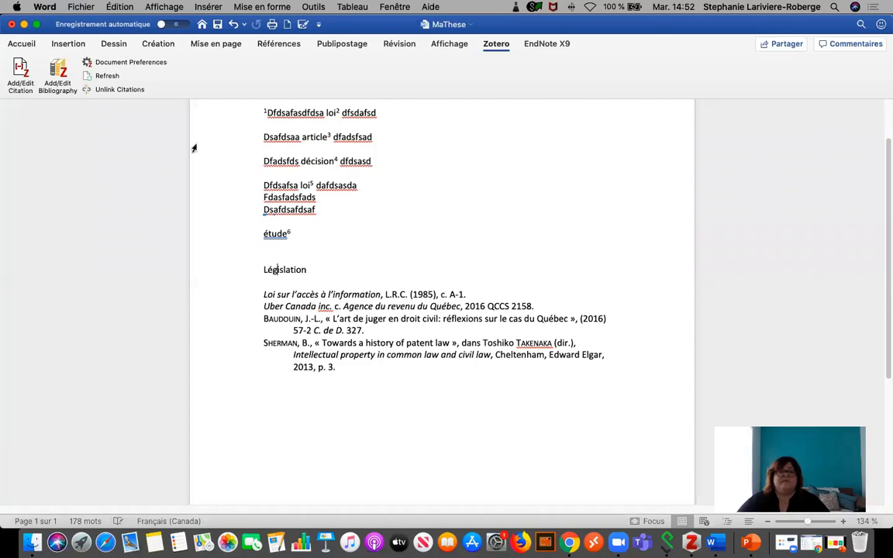
- Centre the "Législation" heading
click(69, 43)
click(31, 45)
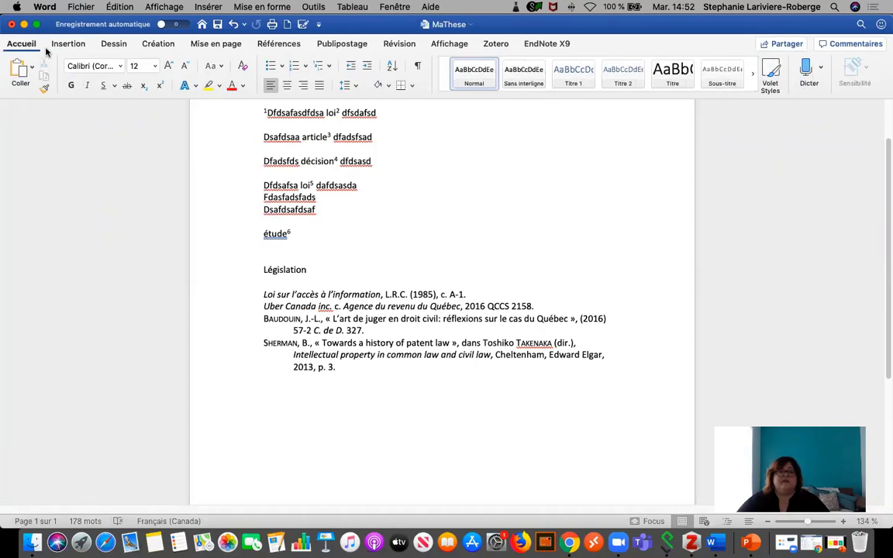
click(287, 85)
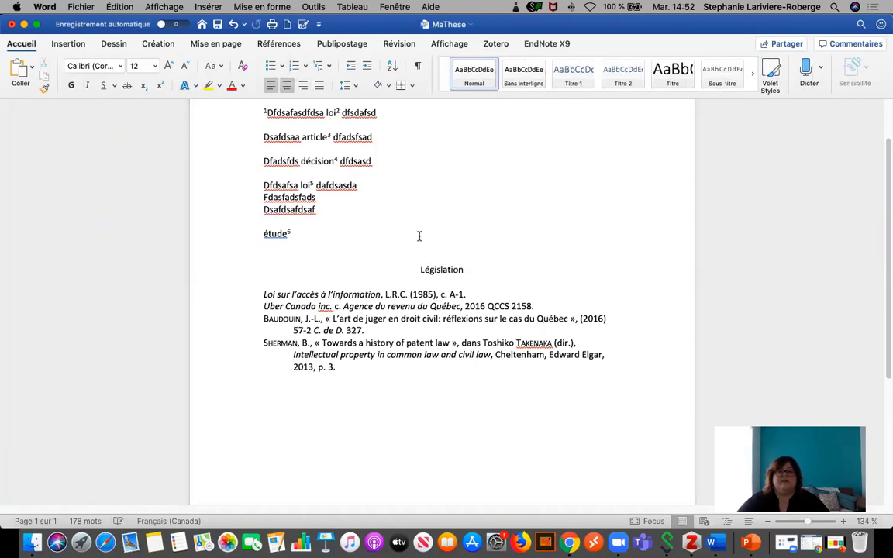
- Add blank lines after the Uber Canada reference and insert the centred heading "Doctrine" above the article references
click(466, 293)
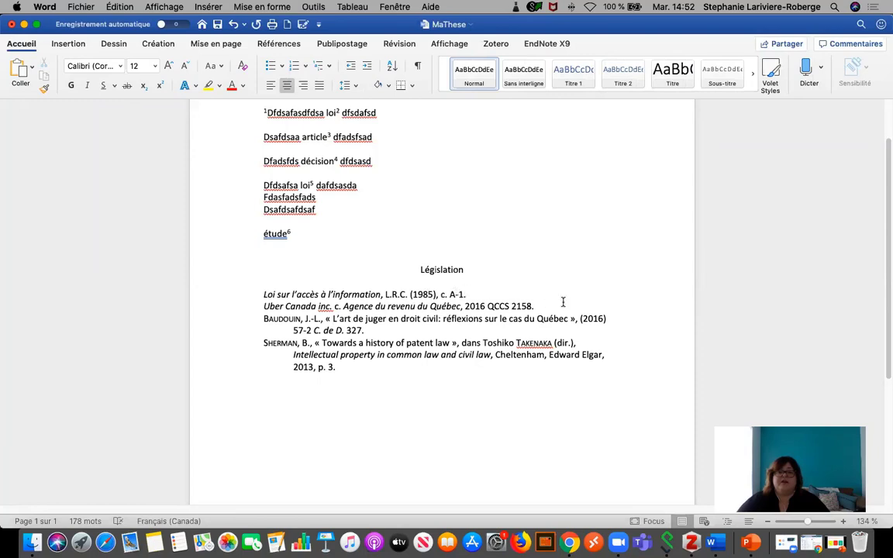
key(Return)
key(Return)
key(Return)
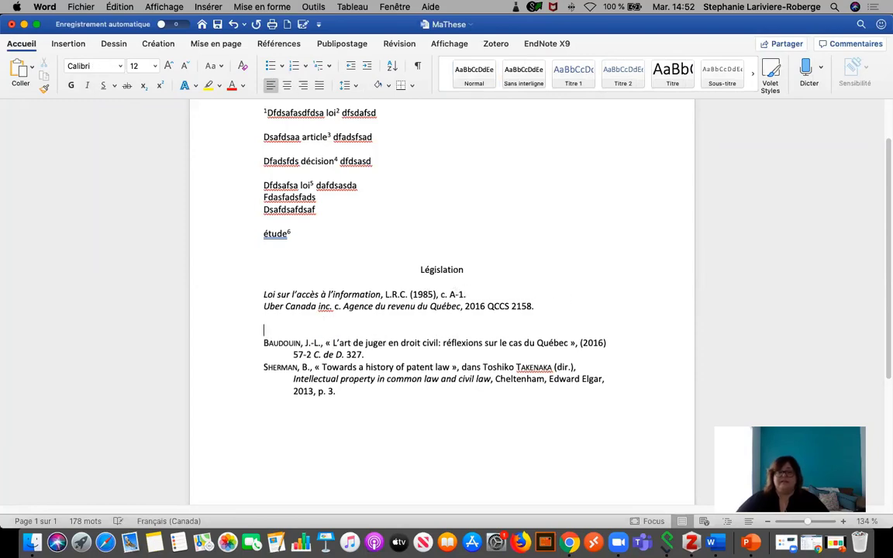
text(Doctrine)
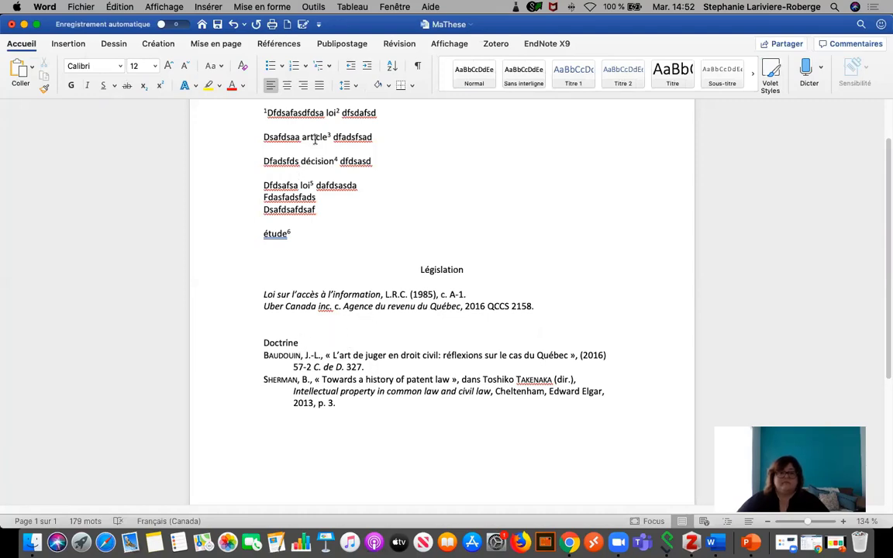
click(287, 87)
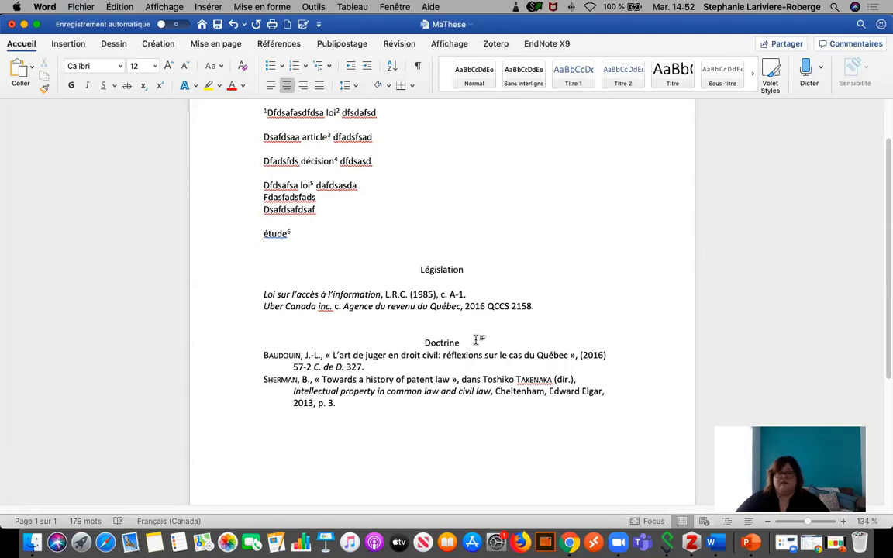
- Replace the "Doctrine" heading with "Bibliographie" and add blank lines below it
drag(461, 342, 427, 344)
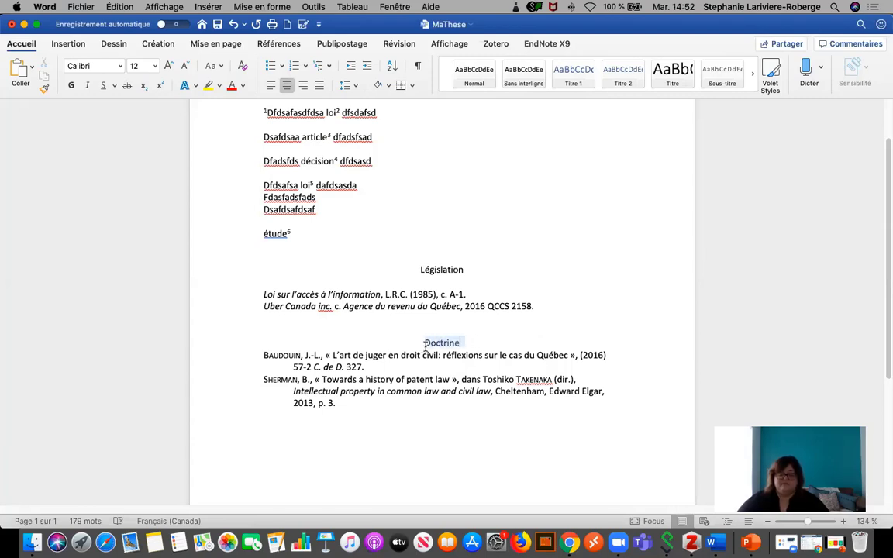
text(B)
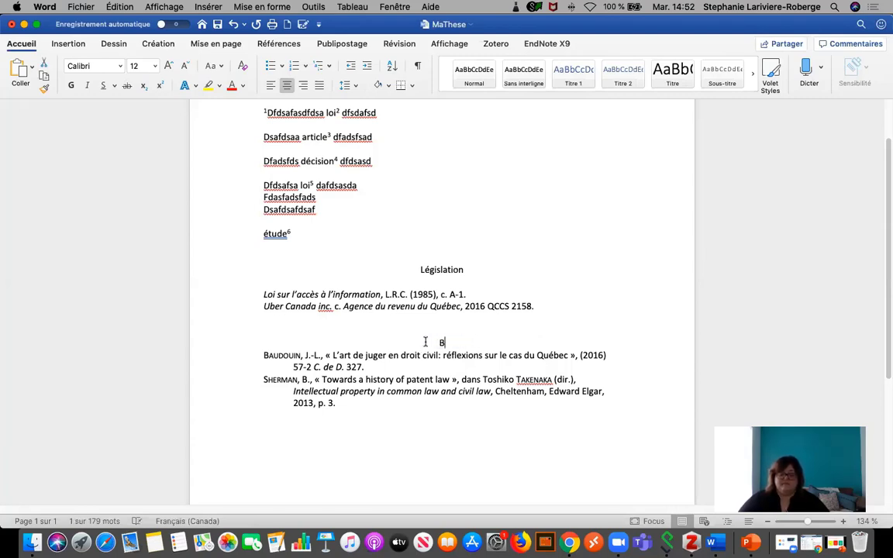
text(ibliotraphie)
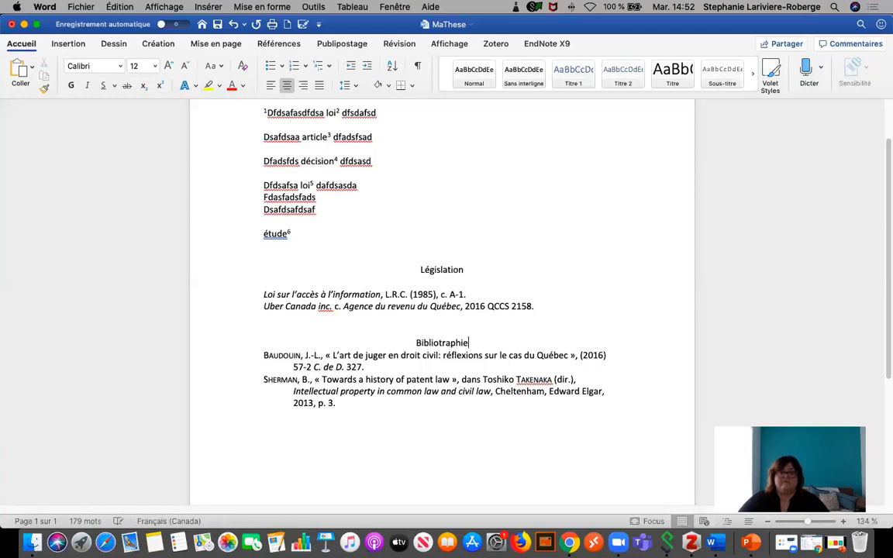
click(441, 343)
key(BackSpace)
text(gg)
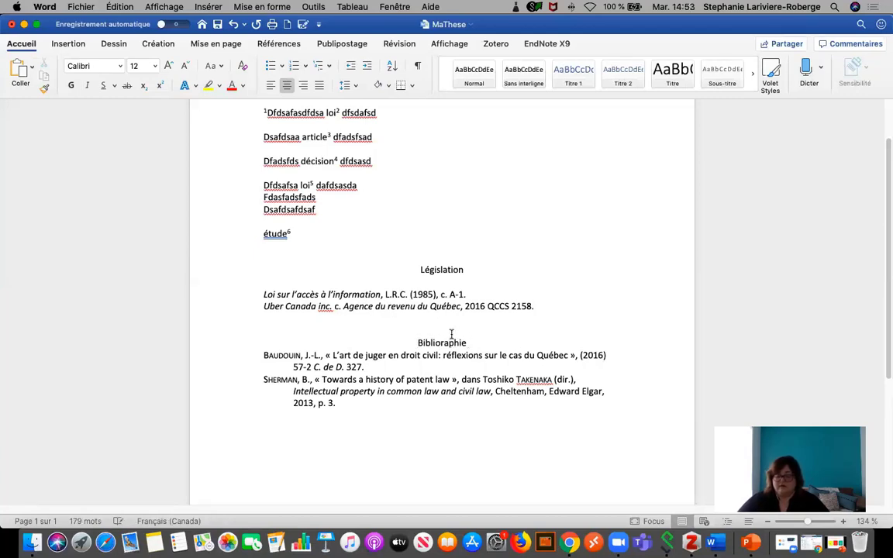
key(Return)
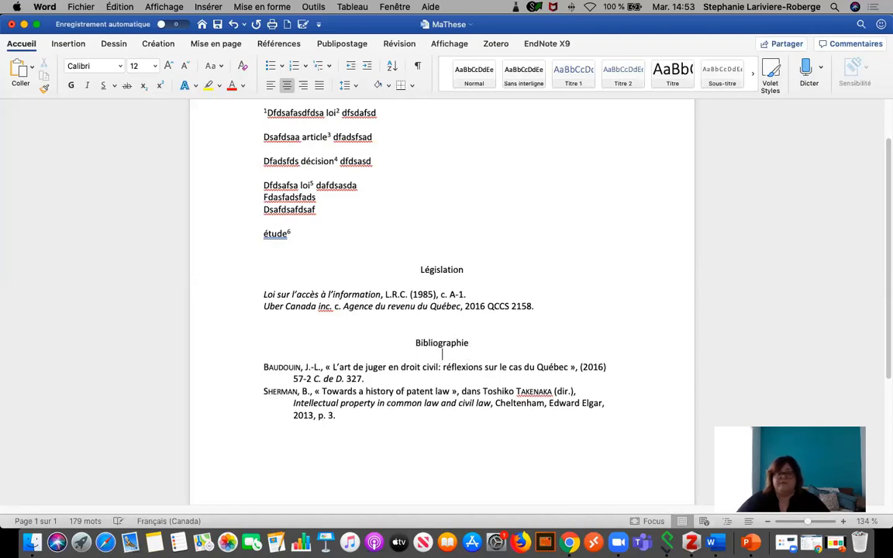
scroll(270, 342, down, 1)
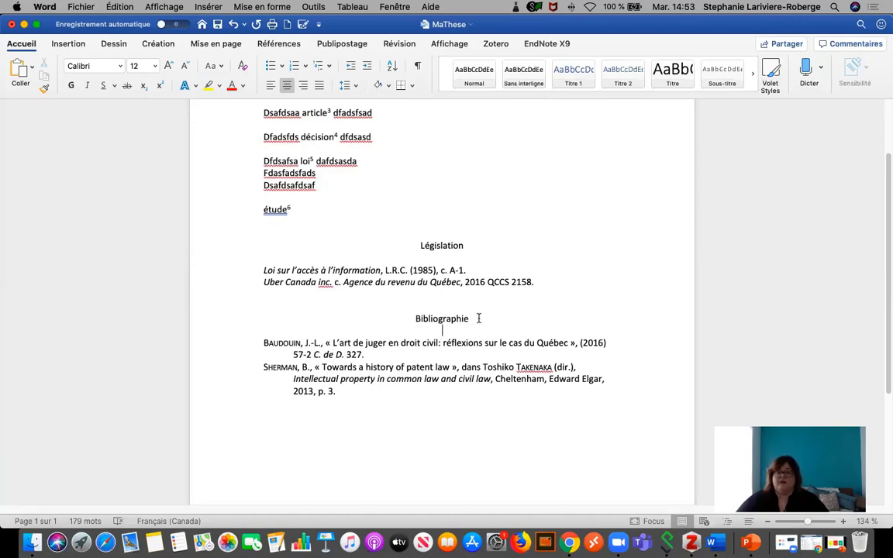
key(Return)
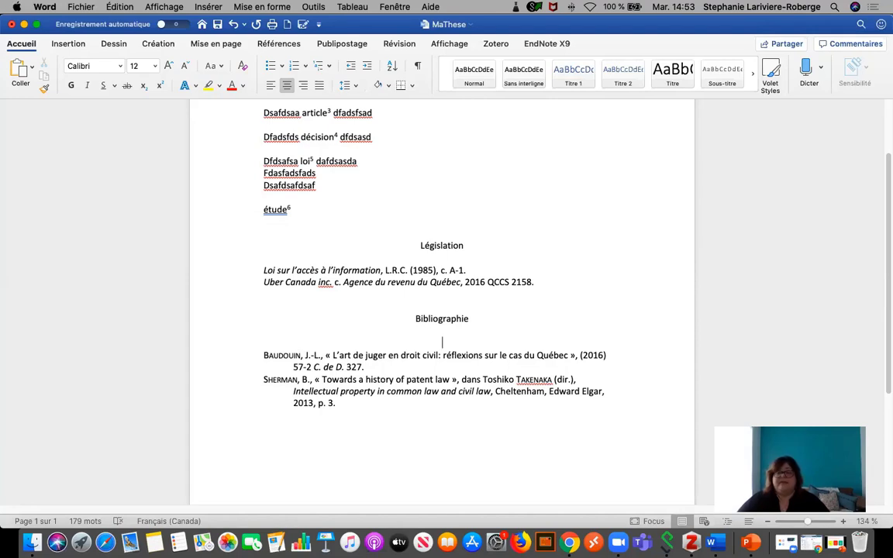
- Add the subheading "Articles et études" under "Bibliographie", directly above the article references
text(Artic)
key(BackSpace)
key(BackSpace)
key(BackSpace)
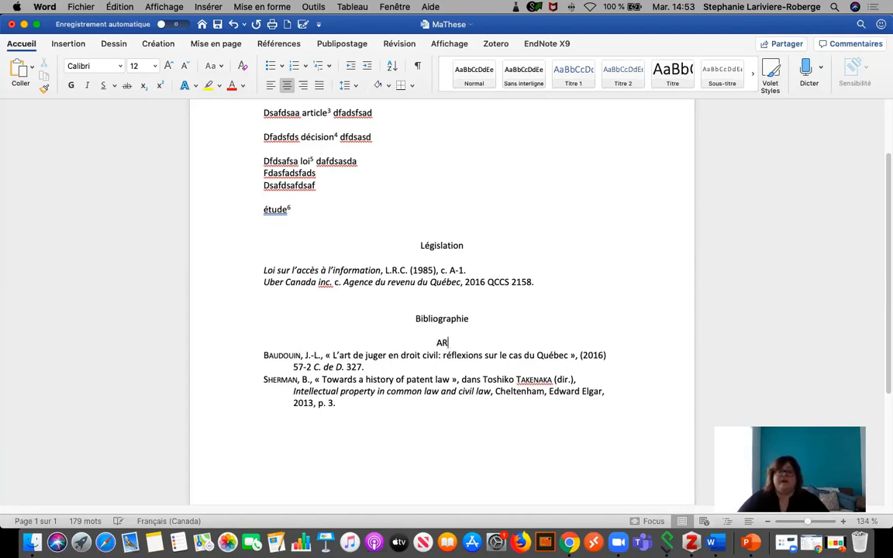
text(i)
key(BackSpace)
text(Articles et études)
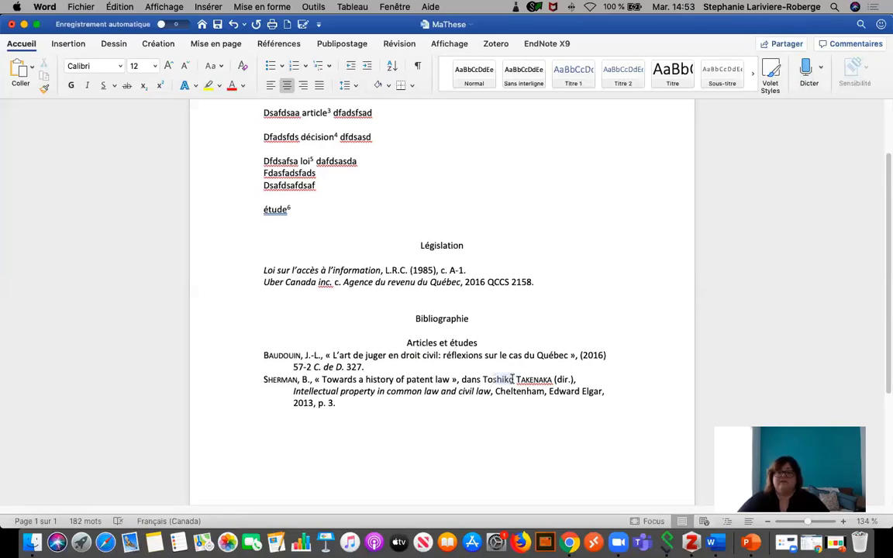
- Abbreviate the editor's first name to the initial "T." in the "Towards a history of patent law" reference
double_click(488, 379)
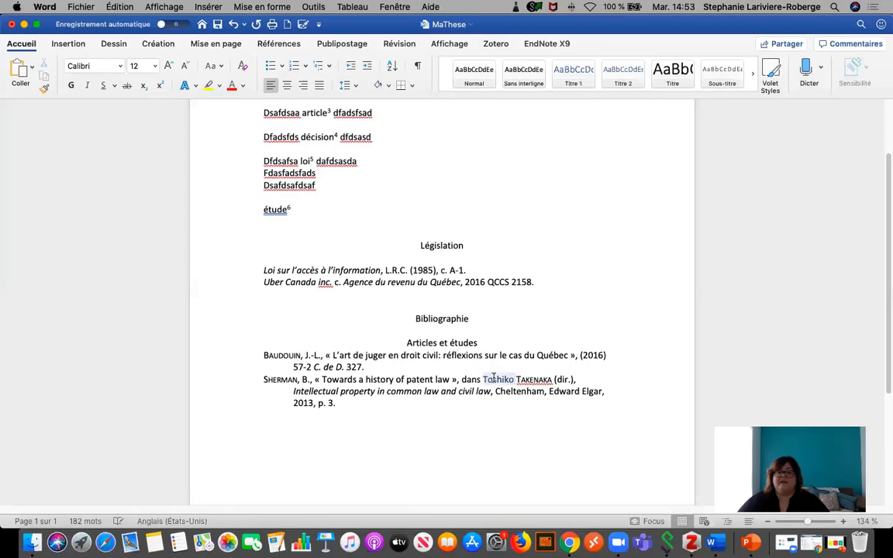
text(.)
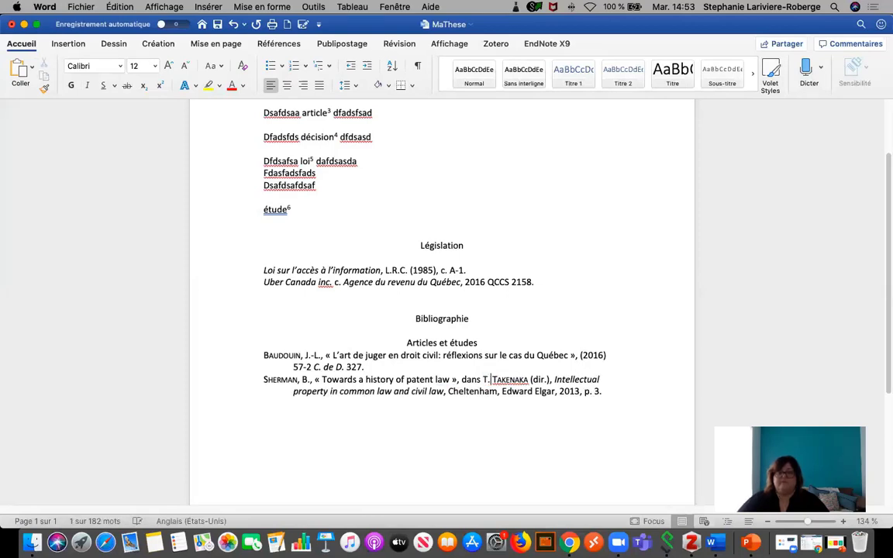
double_click(483, 379)
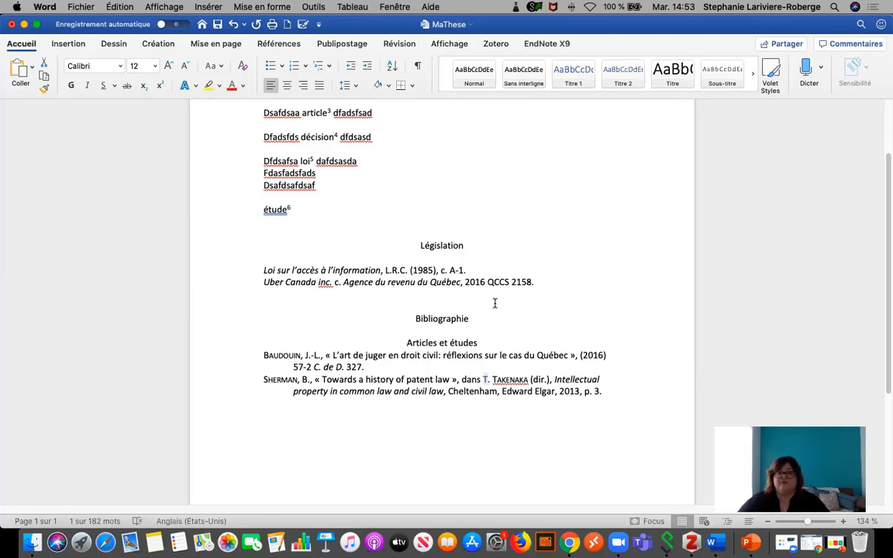
- Switch to Zotero and look over the fields of the Uber Canada record
click(692, 543)
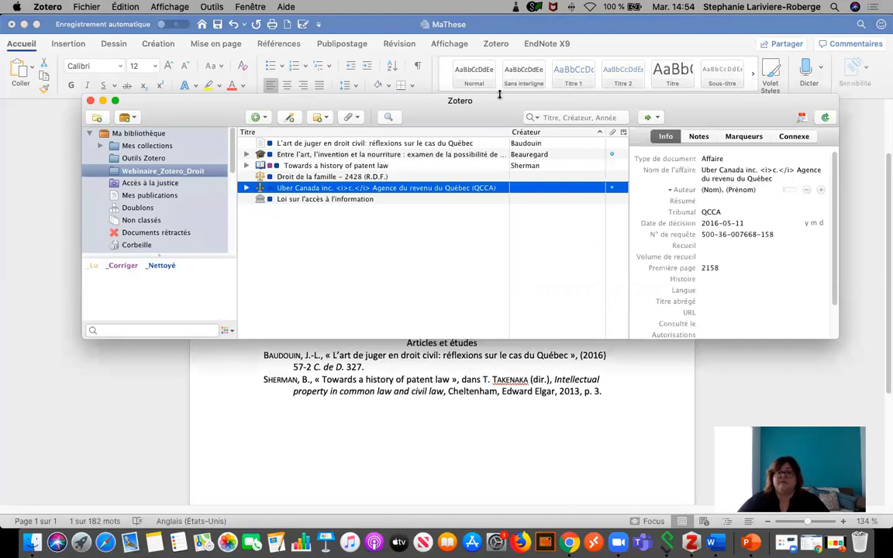
click(722, 234)
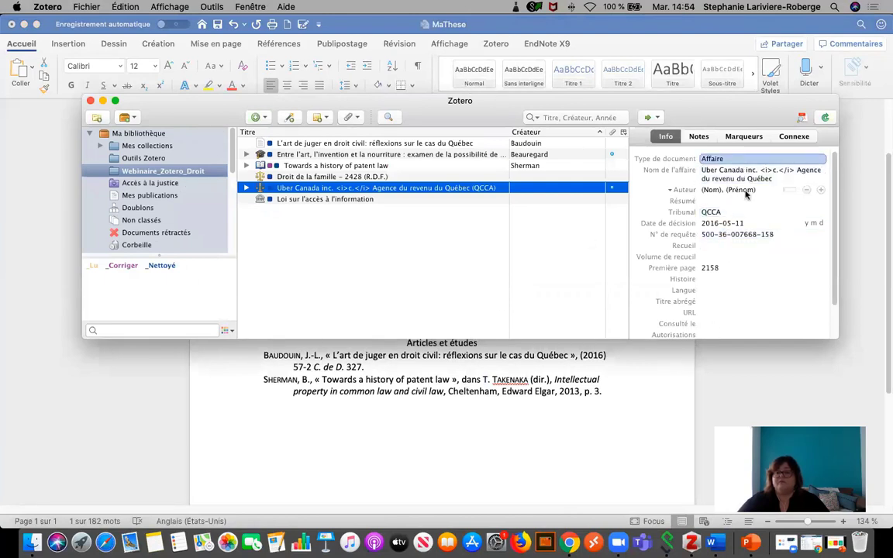
click(729, 323)
key(Return)
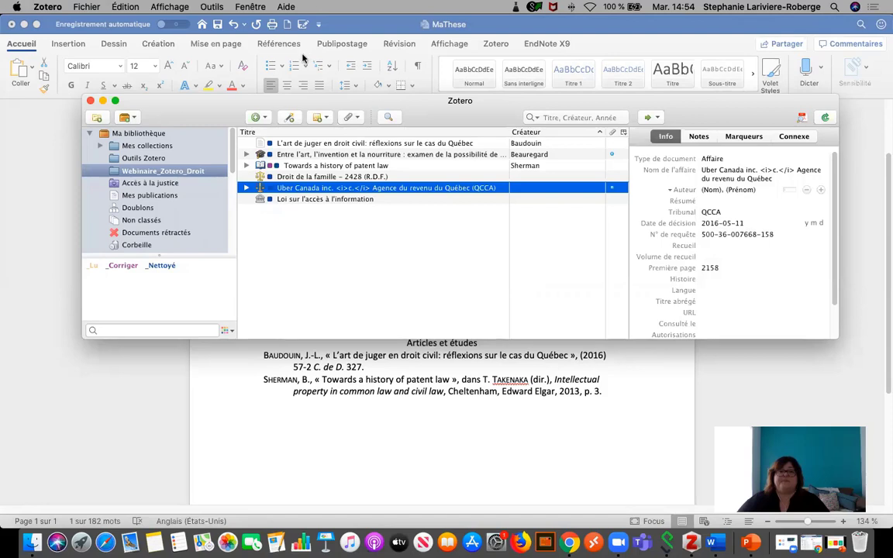
- Open the synchronisation settings in the Zotero preferences and synchronise the library from the main window
click(55, 11)
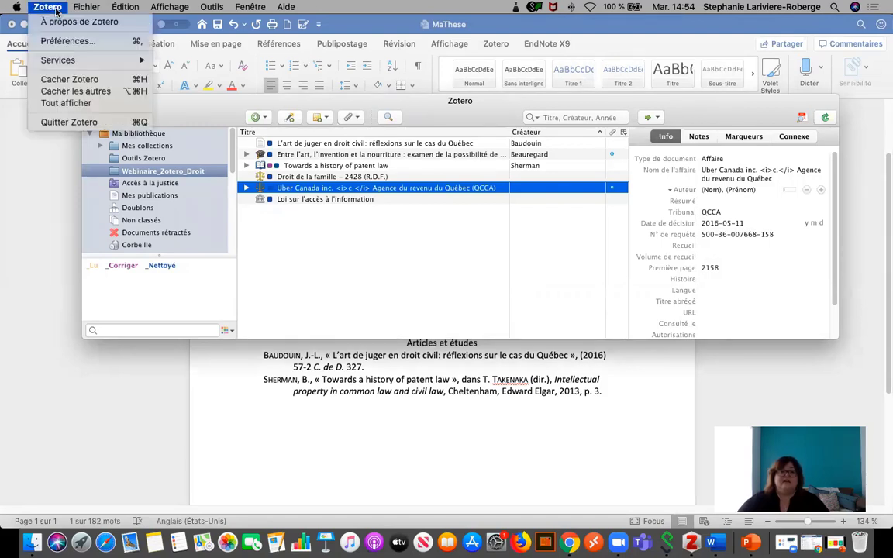
click(64, 41)
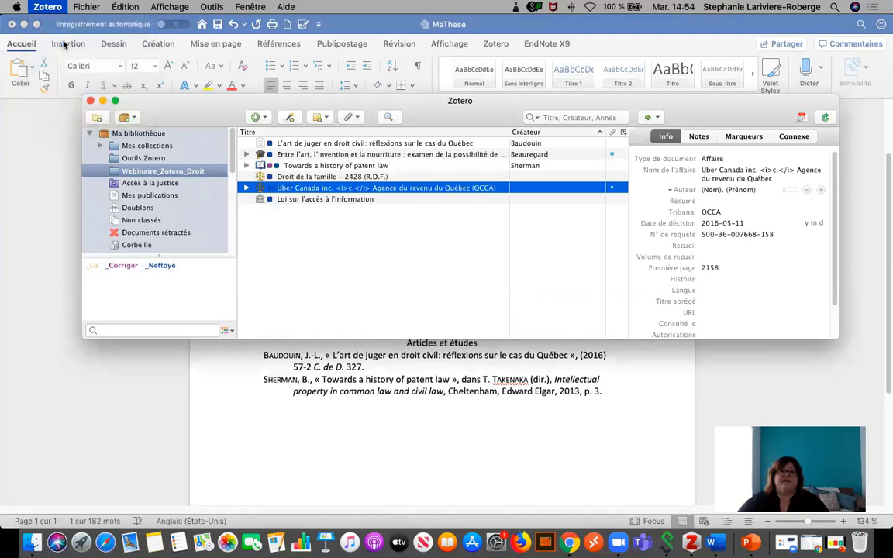
click(102, 44)
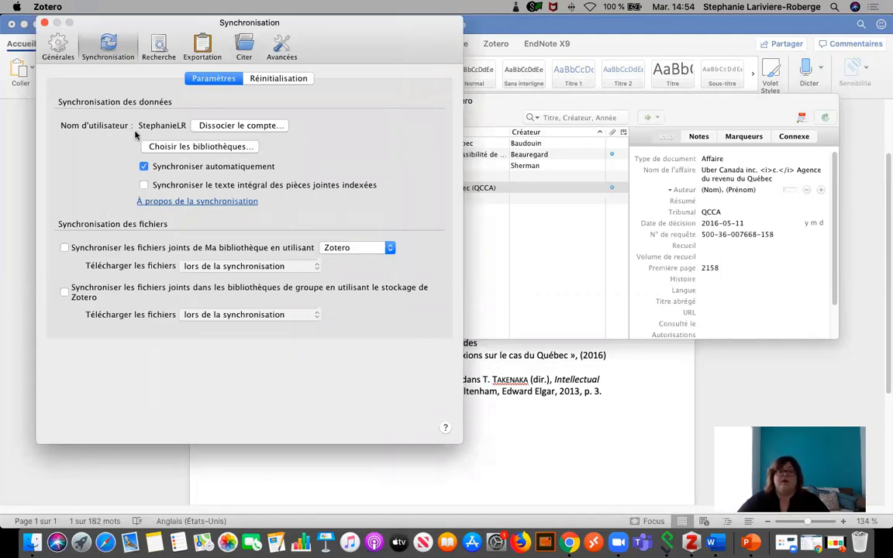
click(652, 98)
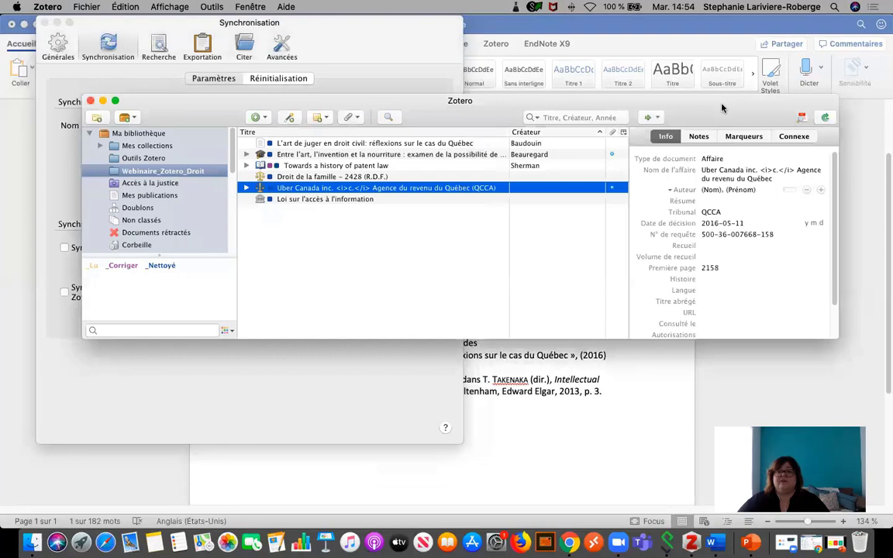
click(827, 118)
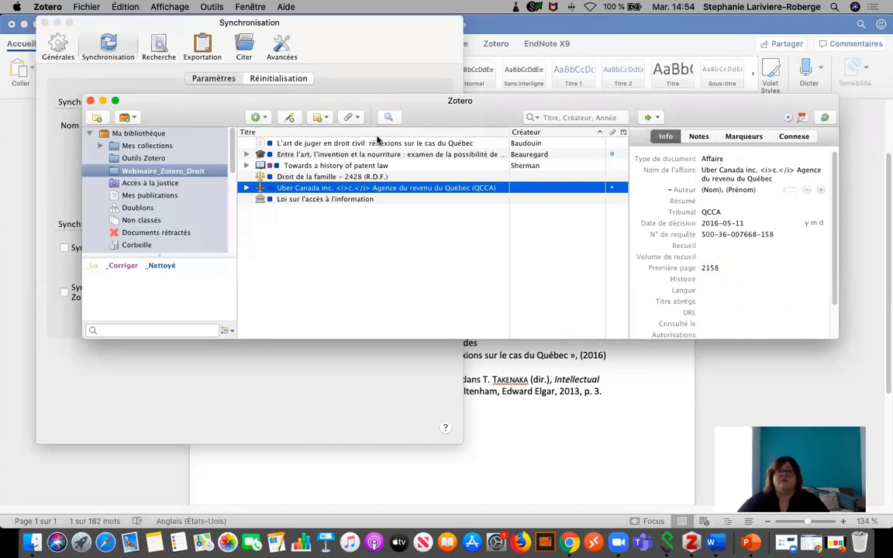
- Review the commands available for the Webinaire_Zotero_Droit collection and for Ma bibliothèque, and switch back to Word
right_click(161, 172)
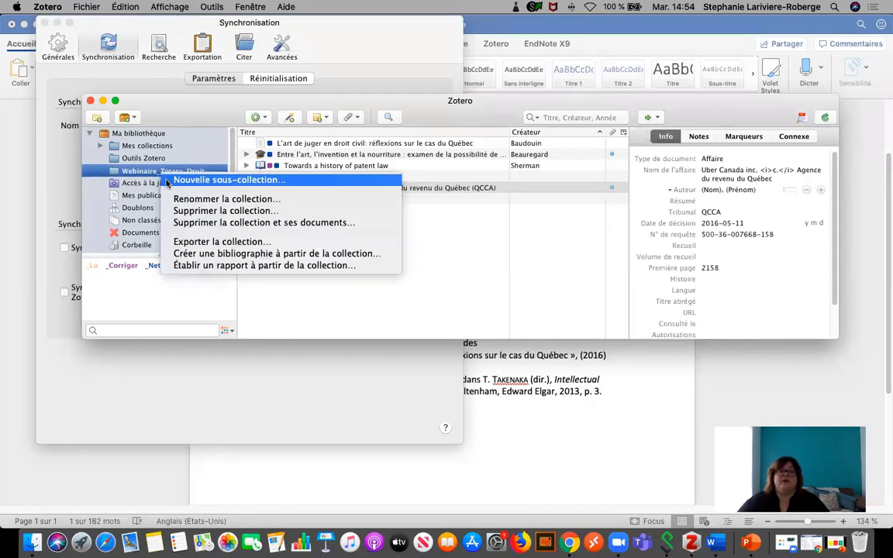
right_click(152, 135)
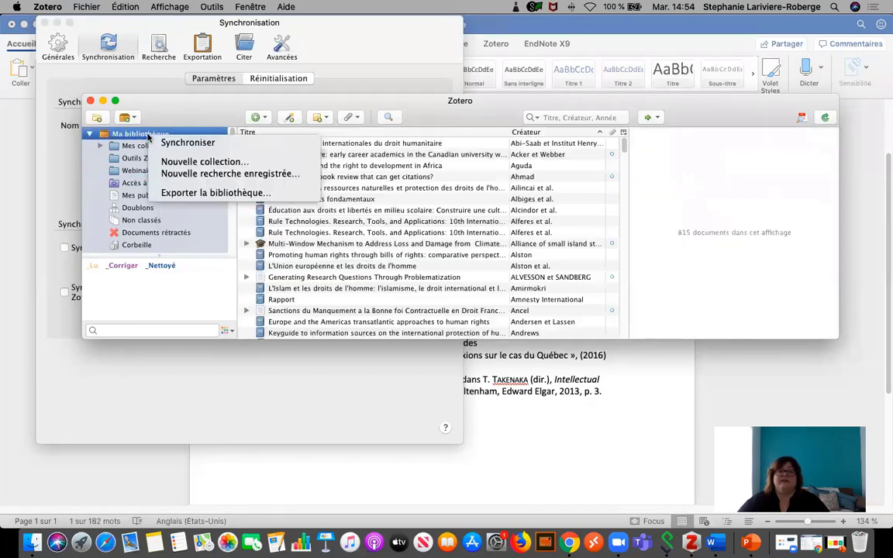
click(117, 167)
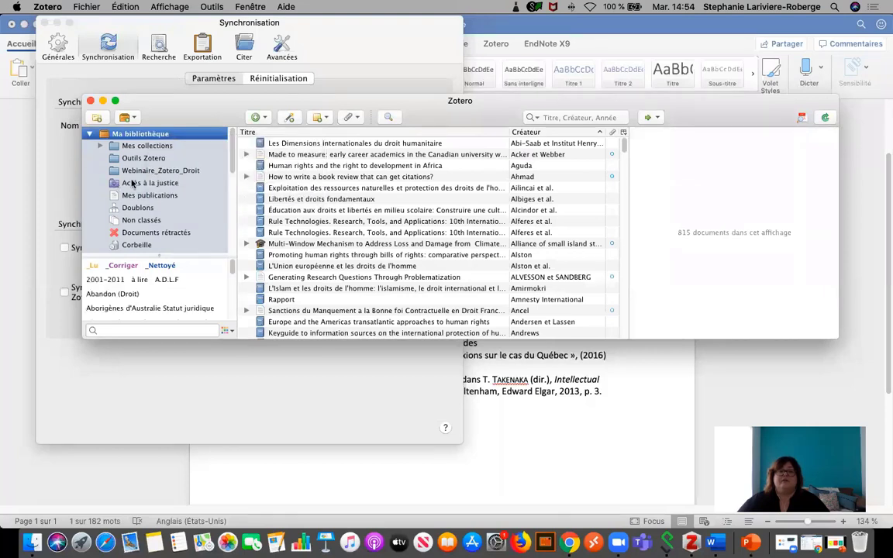
click(156, 172)
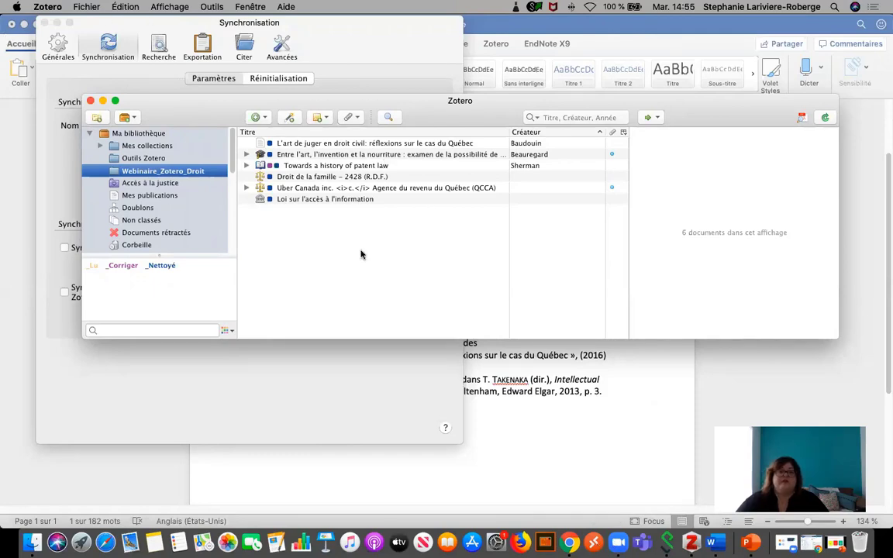
click(711, 542)
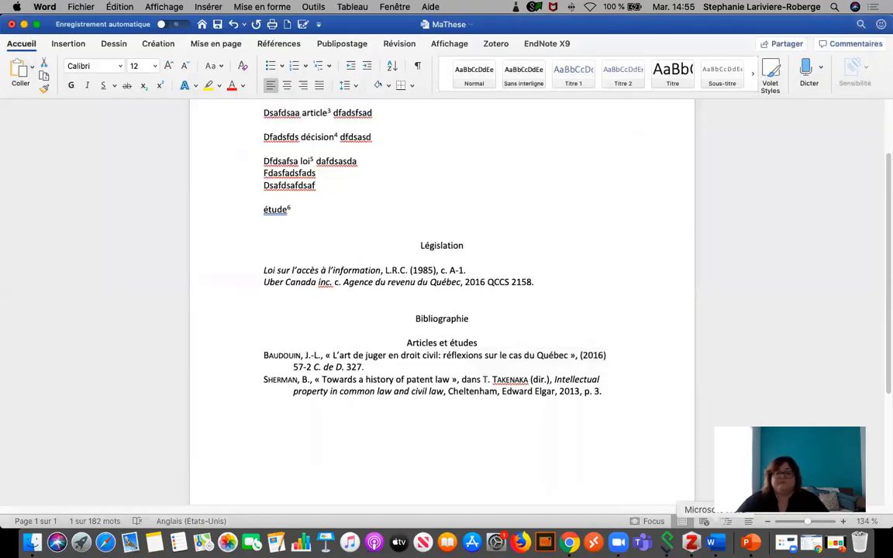
- Minimise the Zotero main window, the preferences window and the Word document, and switch to Chrome
click(691, 542)
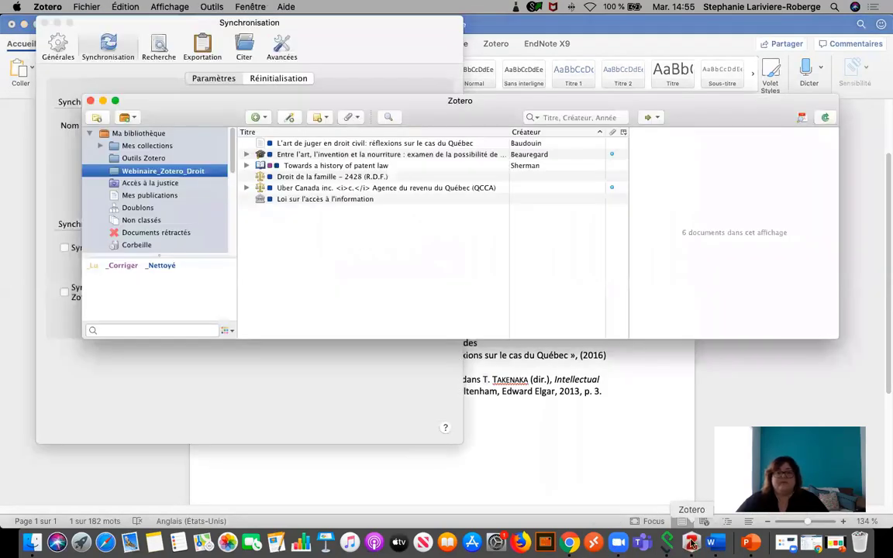
click(102, 100)
click(44, 24)
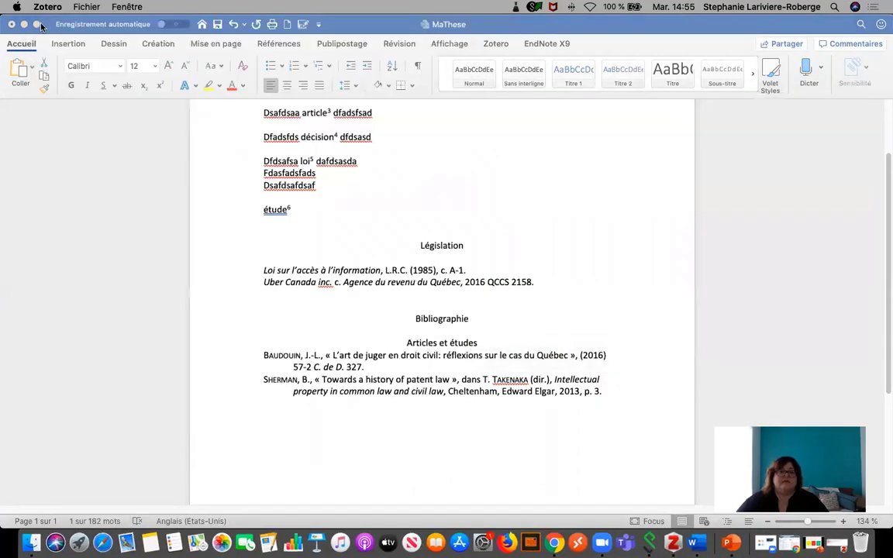
click(24, 24)
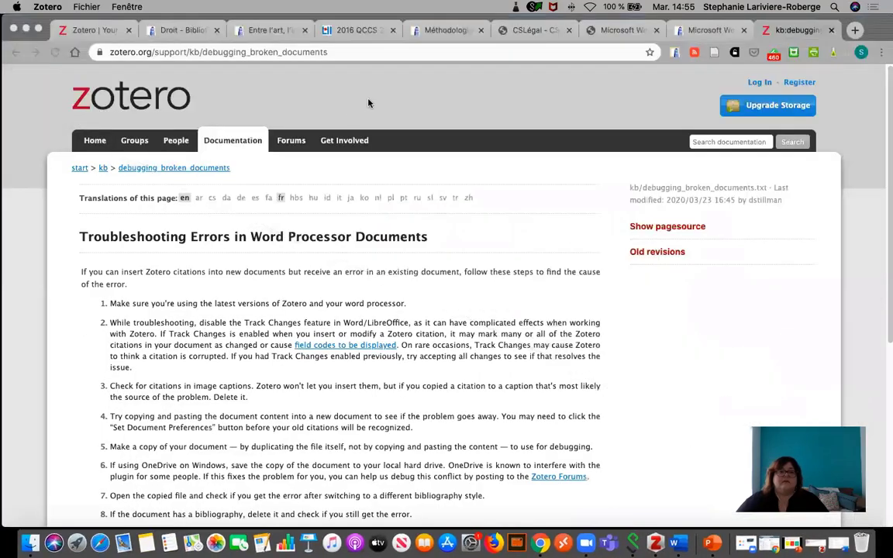
click(368, 103)
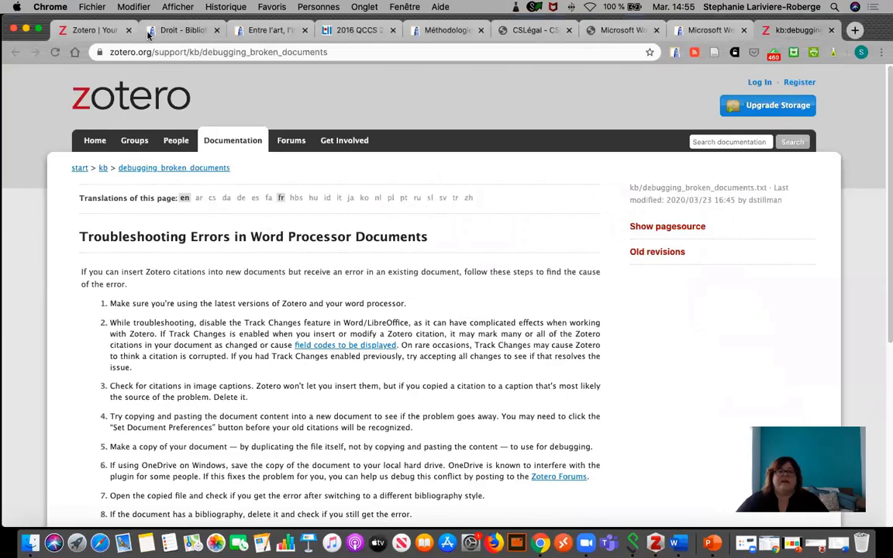
- From the Université de Montréal library's Droit page, open the Zotero guide under "Citer ses sources" in a new tab and switch to it
click(179, 31)
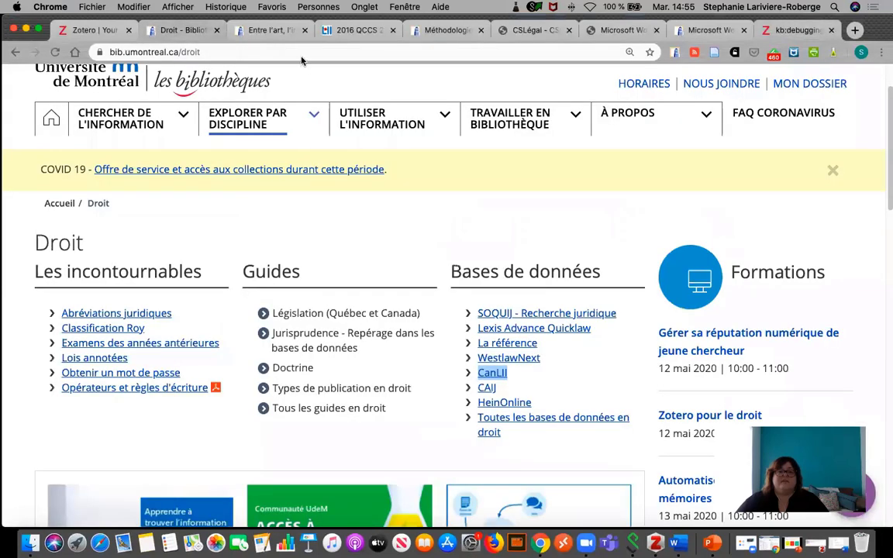
click(439, 116)
right_click(164, 306)
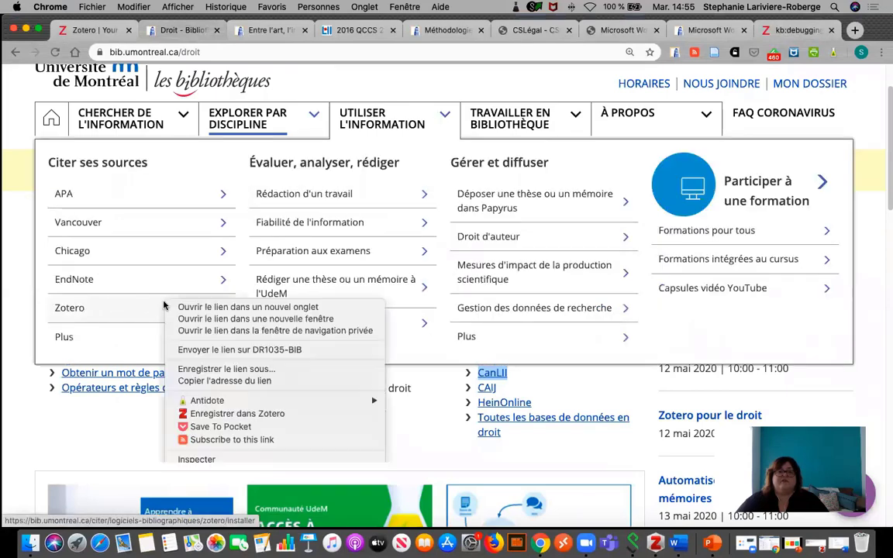
click(232, 306)
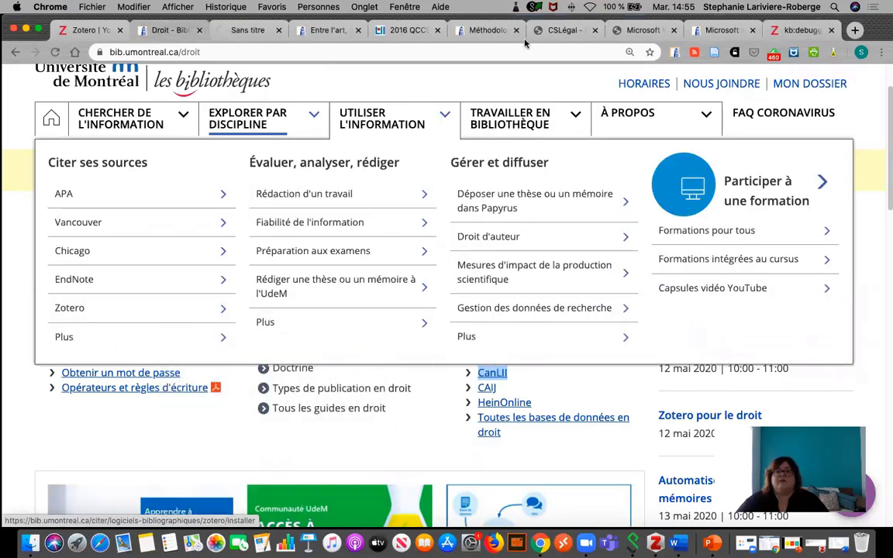
click(247, 31)
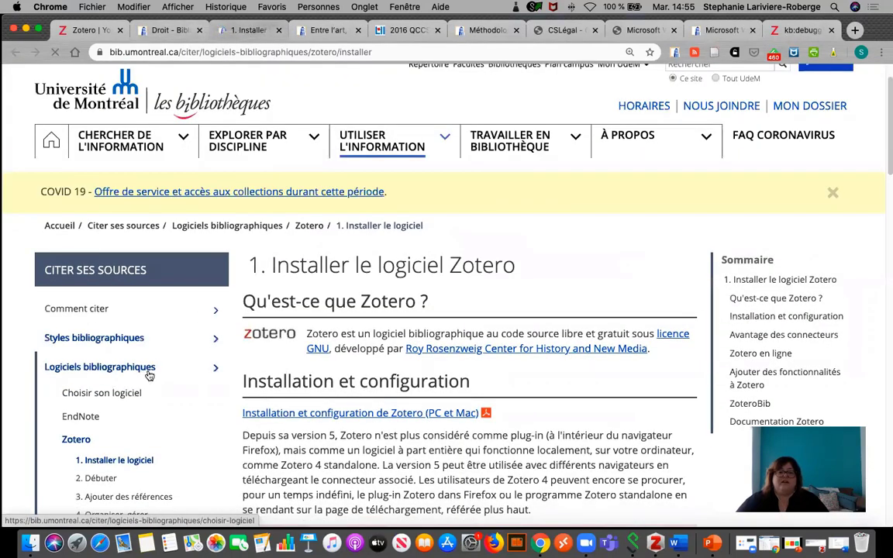
- Open the guide's "6. Sauvegarder, partager" page on backing up the Zotero database
scroll(149, 375, down, 5)
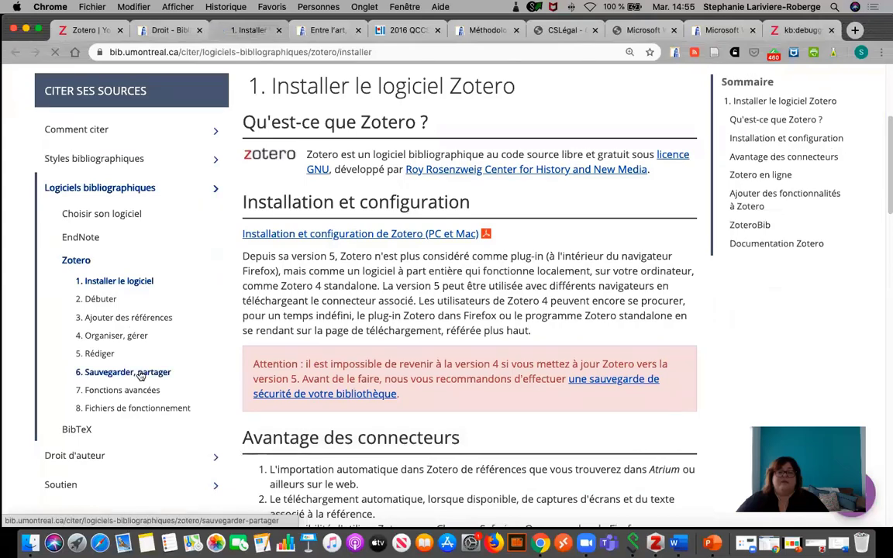
click(141, 376)
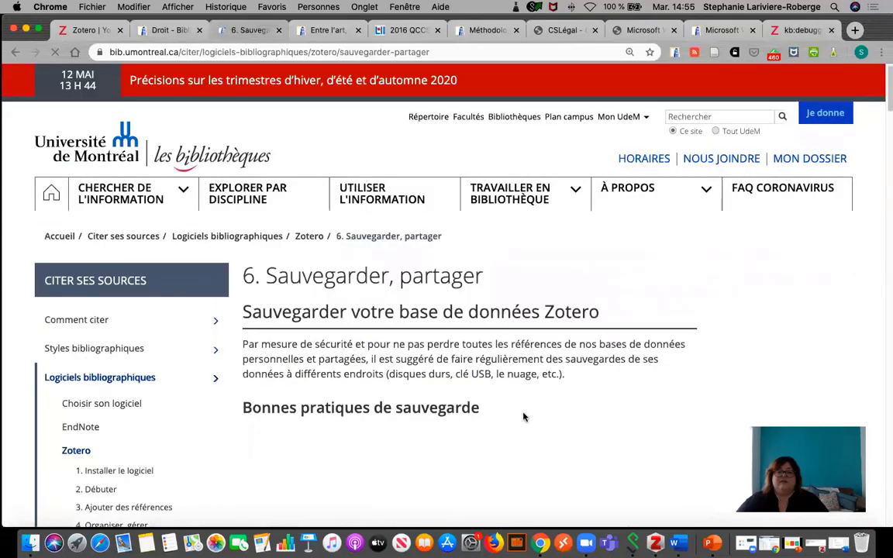
scroll(523, 417, down, 15)
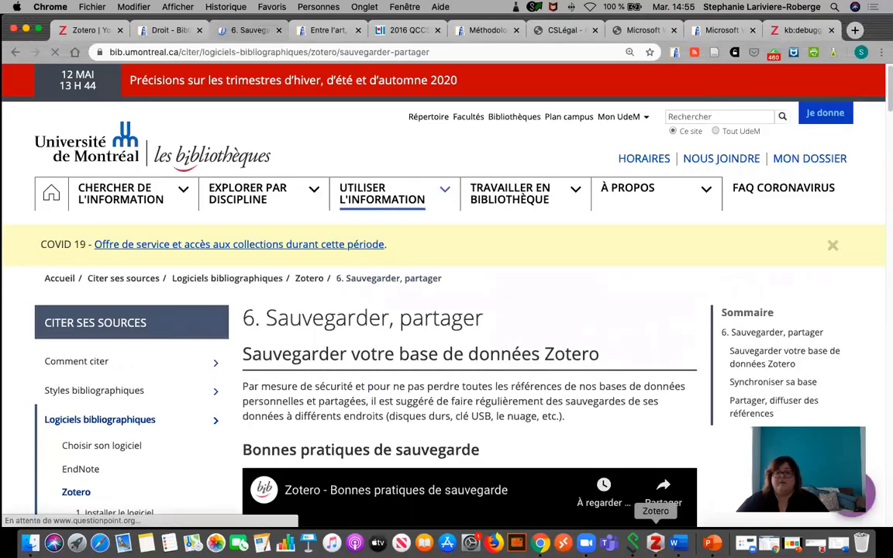
- Examine the data directory location in Zotero's advanced "Fichiers et dossiers" preferences, close them and return to the backup guide's "Bonnes pratiques de sauvegarde" section
key(super+Tab)
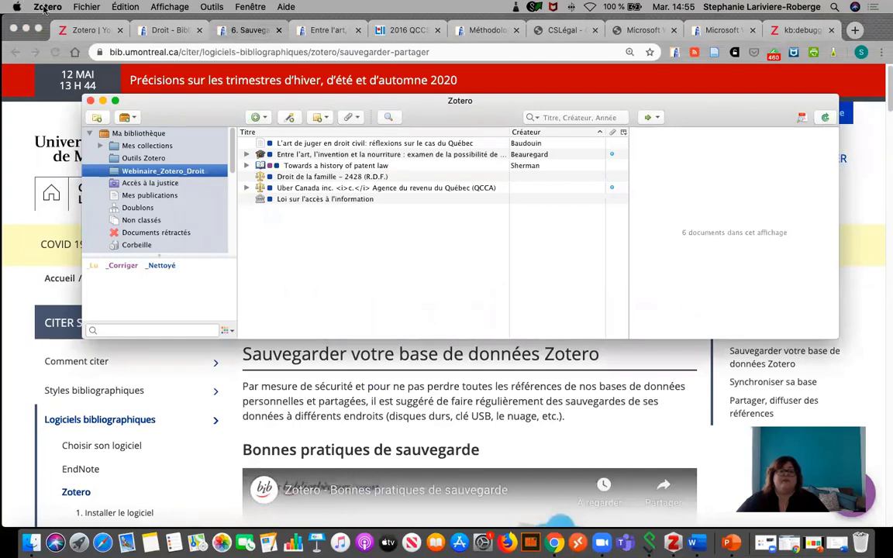
click(49, 8)
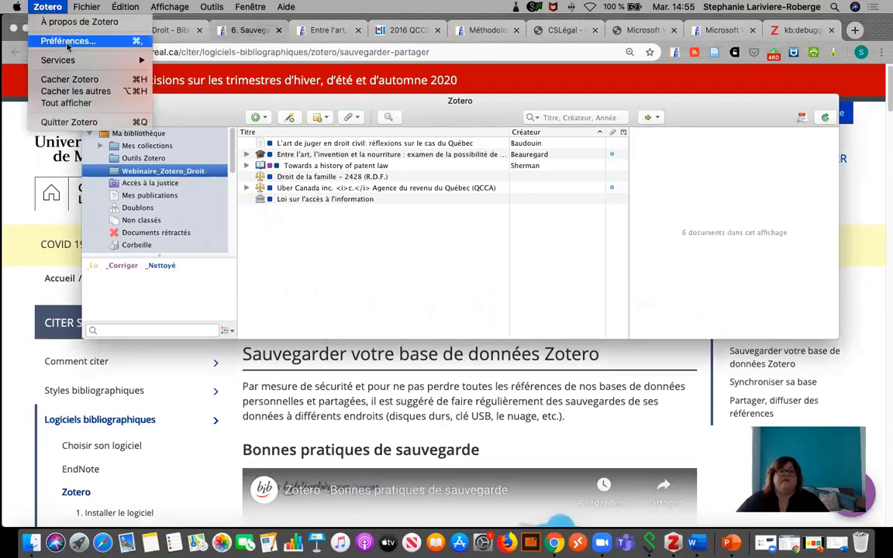
click(62, 39)
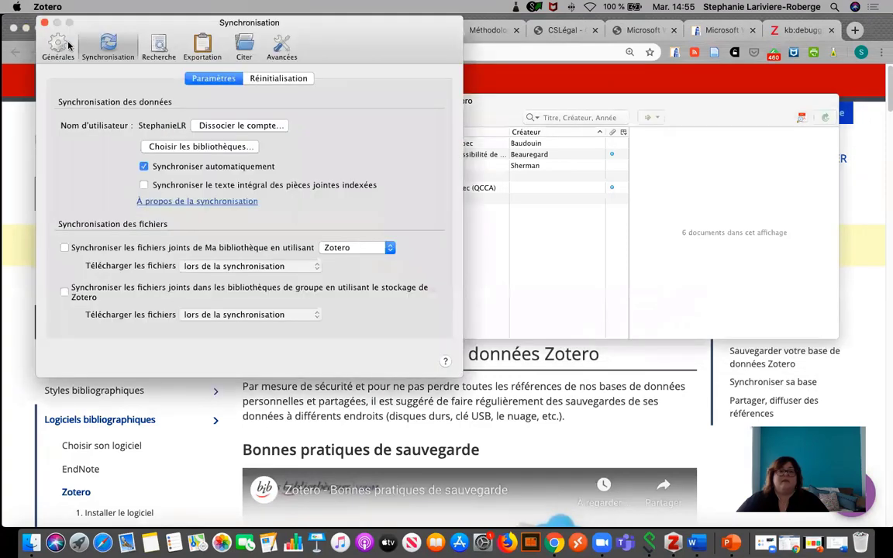
click(280, 46)
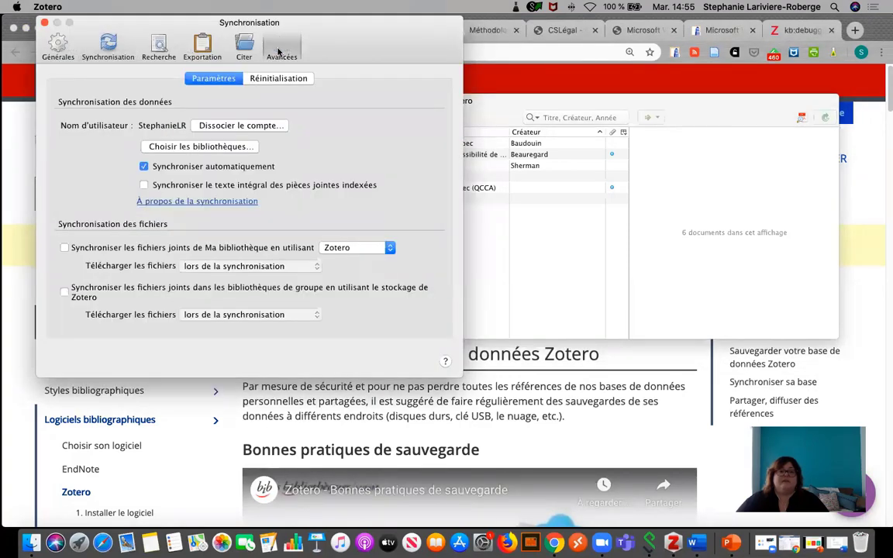
click(269, 79)
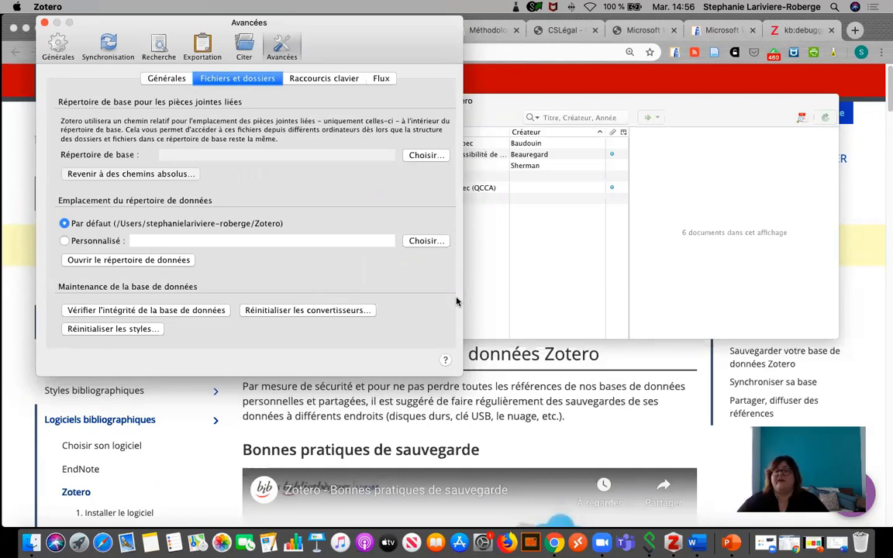
click(45, 23)
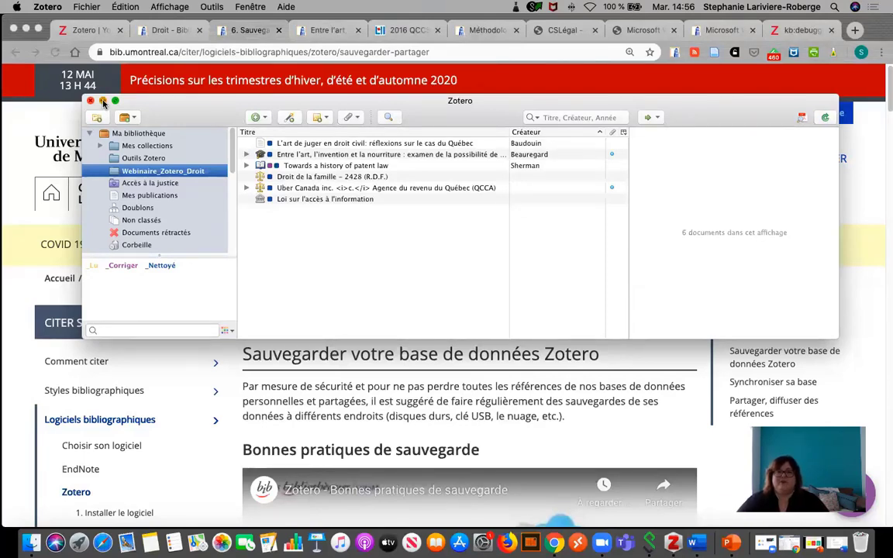
click(103, 102)
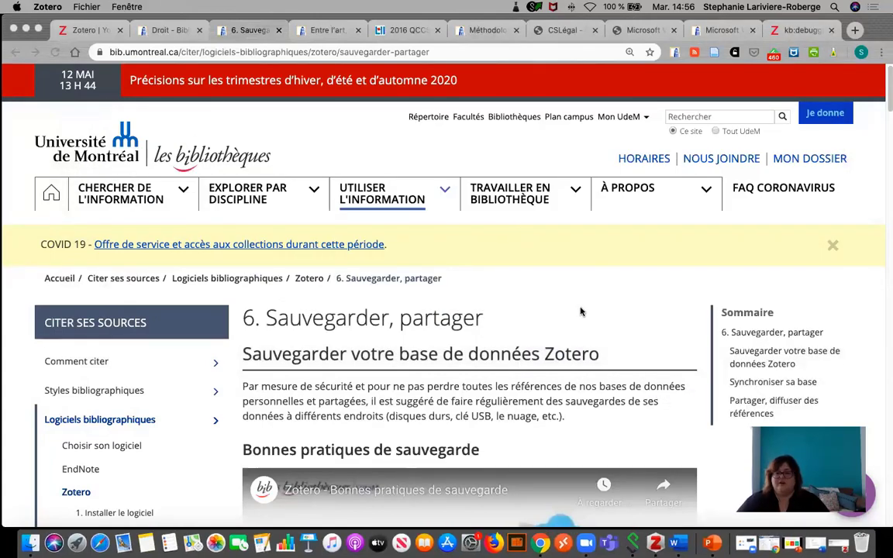
scroll(612, 368, down, 5)
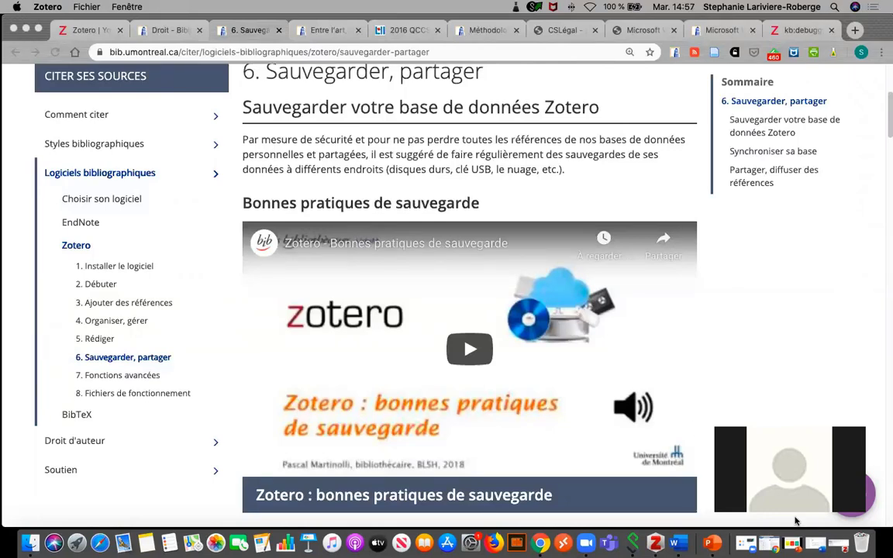
- Switch to Word and update the "note 2" cross-reference field in footnote 5
click(674, 543)
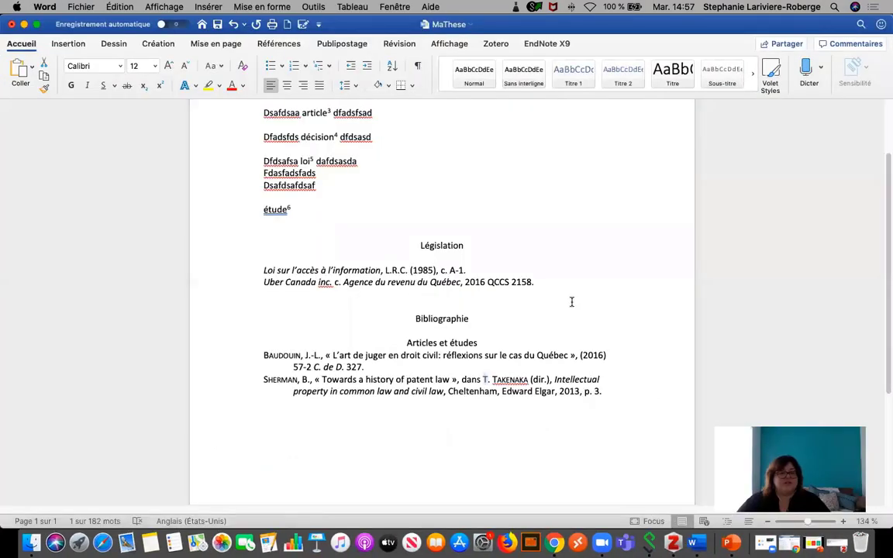
scroll(568, 310, up, 1)
scroll(565, 317, down, 5)
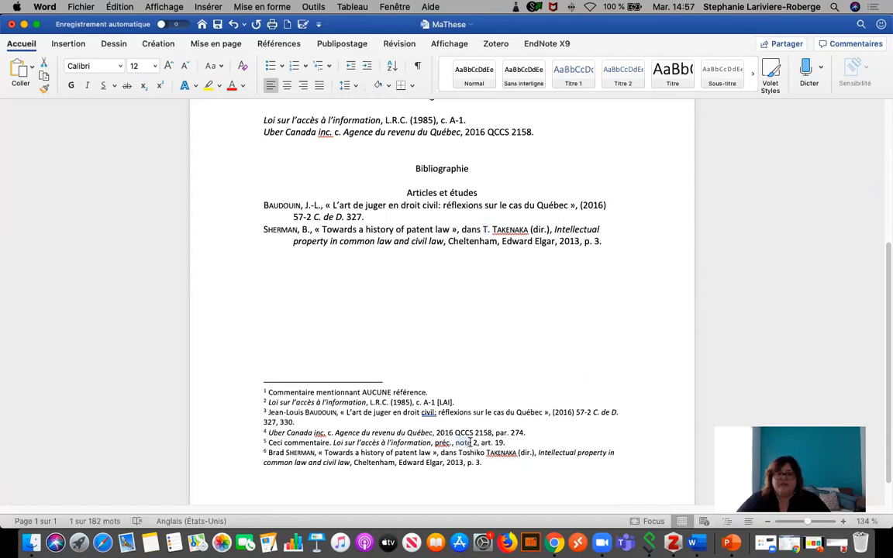
click(424, 403)
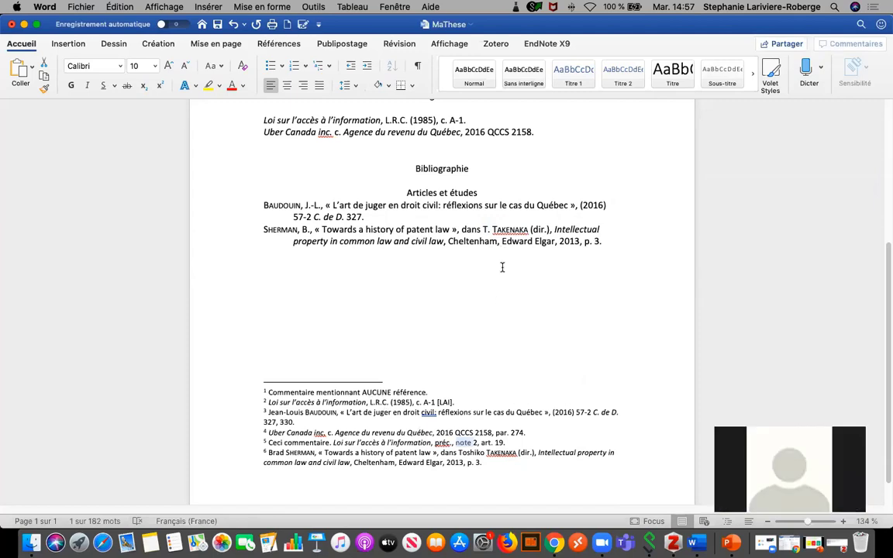
click(476, 441)
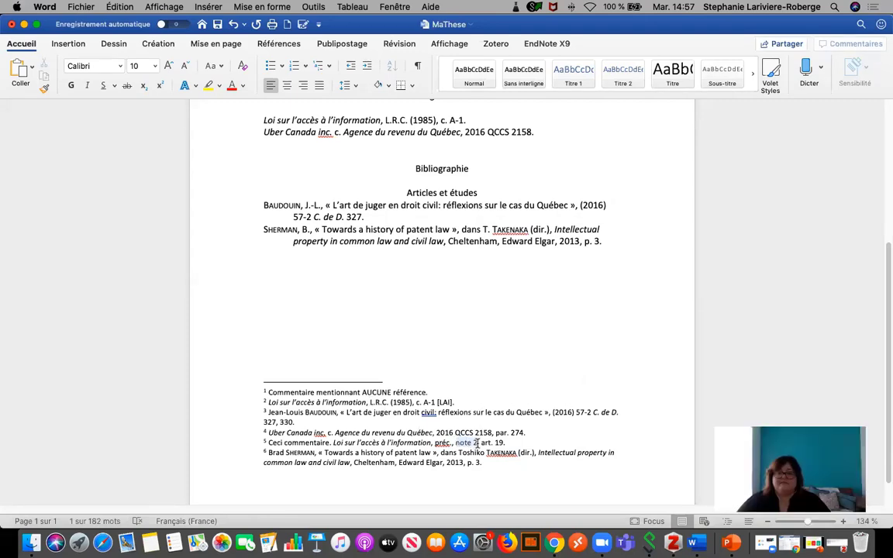
double_click(476, 441)
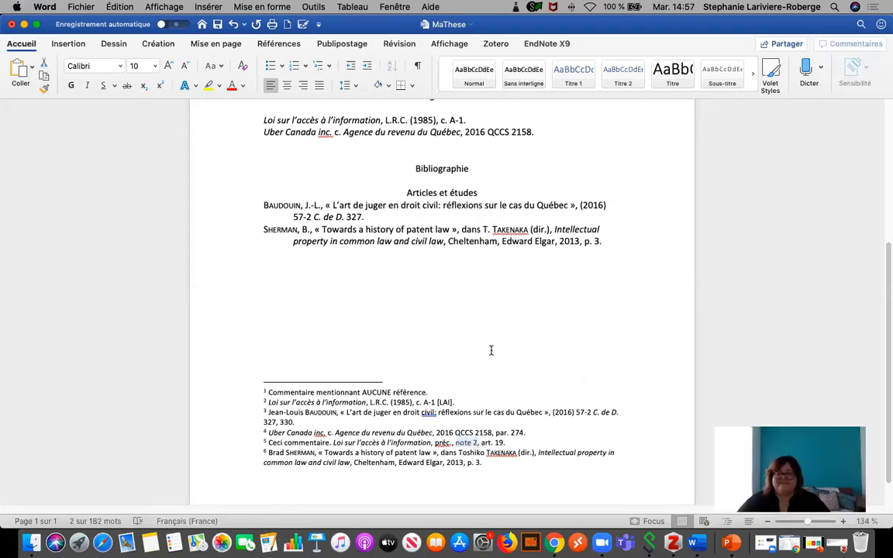
key(F9)
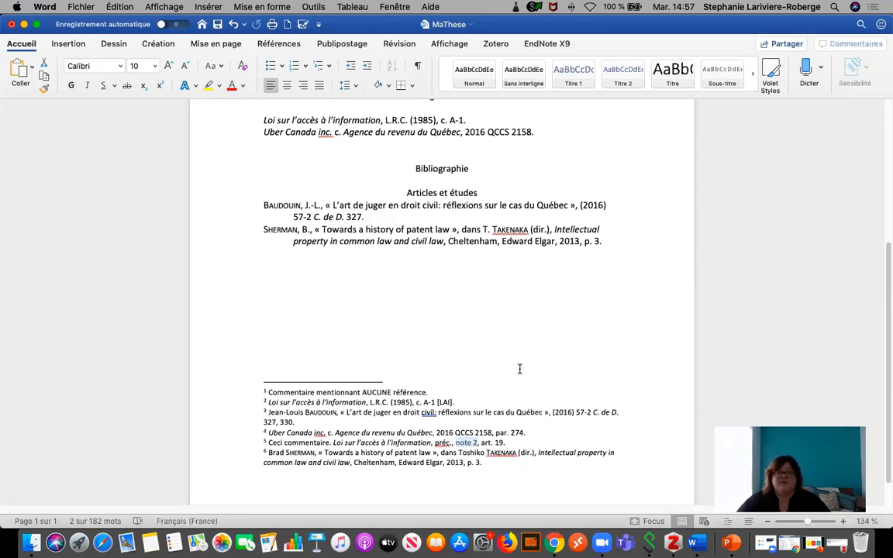
- Switch to Chrome, open the Zotero forums from the Zotero website and look through the recent discussions
click(553, 542)
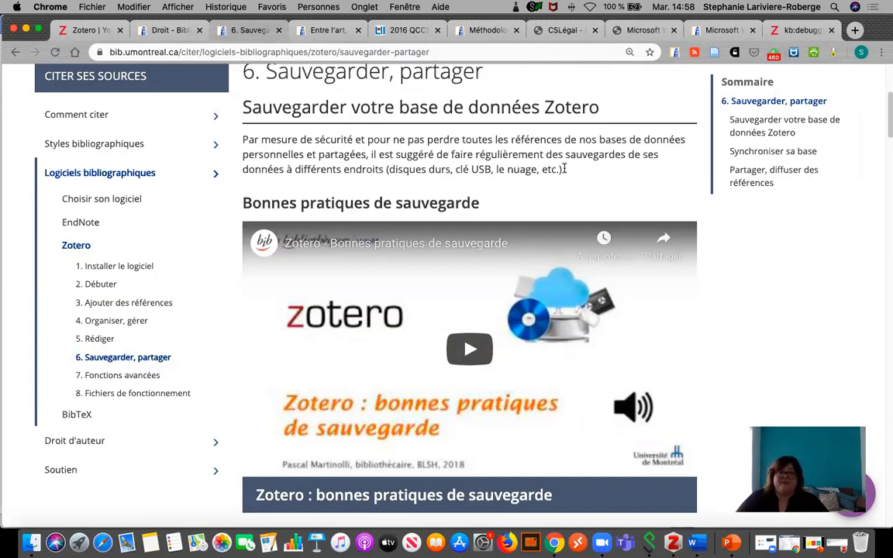
click(74, 31)
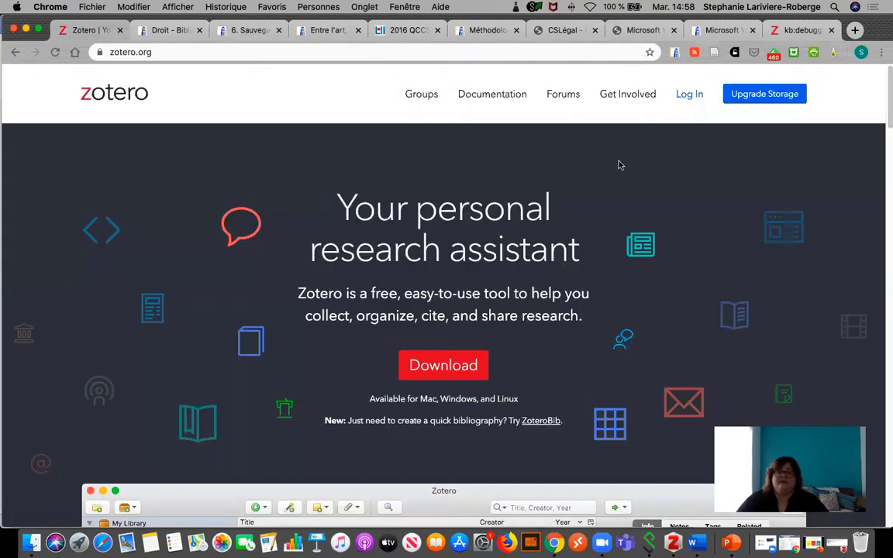
click(569, 96)
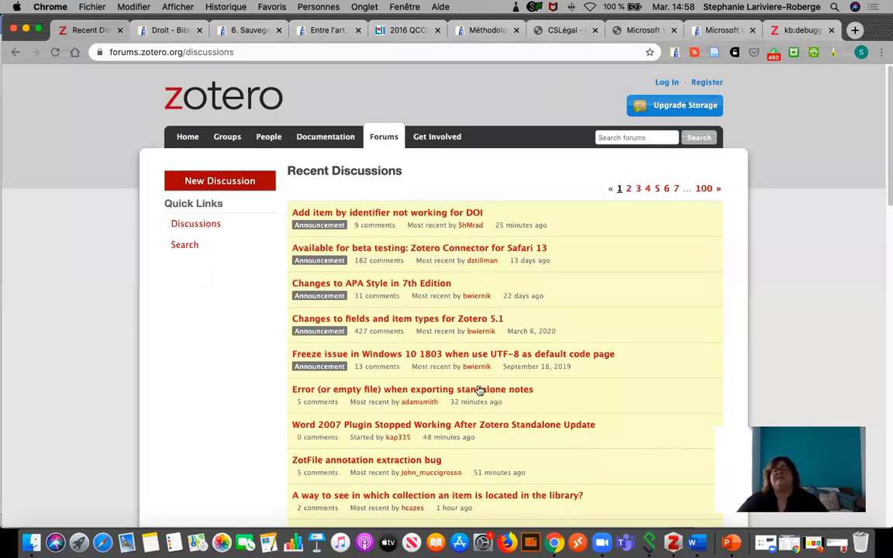
scroll(479, 387, down, 3)
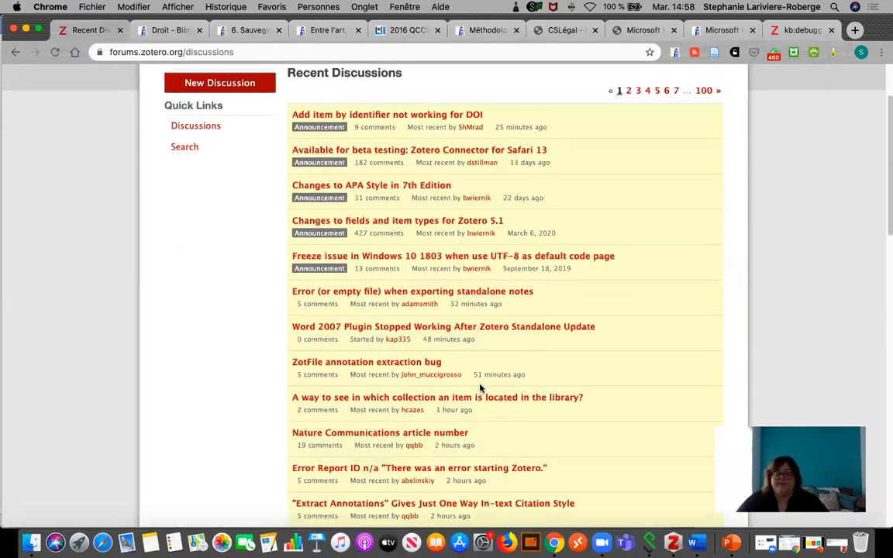
scroll(479, 391, down, 2)
scroll(479, 395, down, 1)
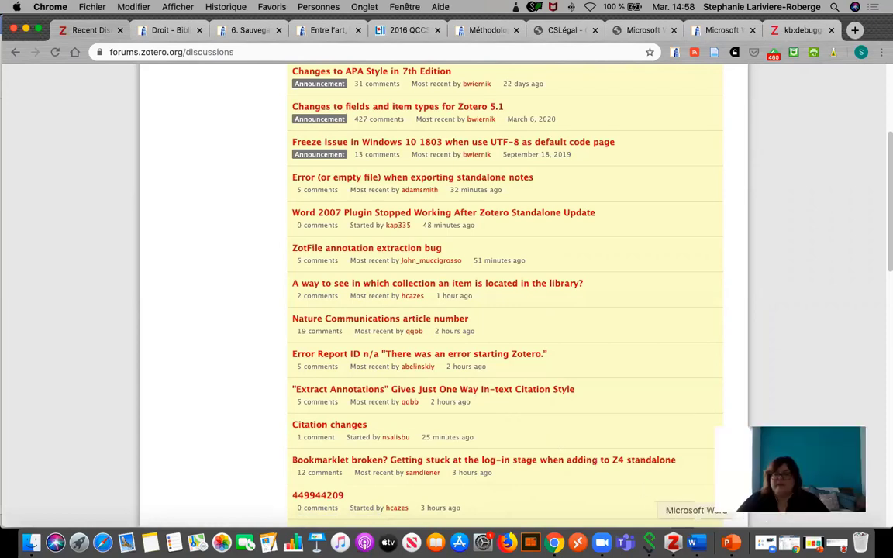
- Switch back to Word and examine the reference text in footnote 5 and the bibliography above the footnotes
click(695, 543)
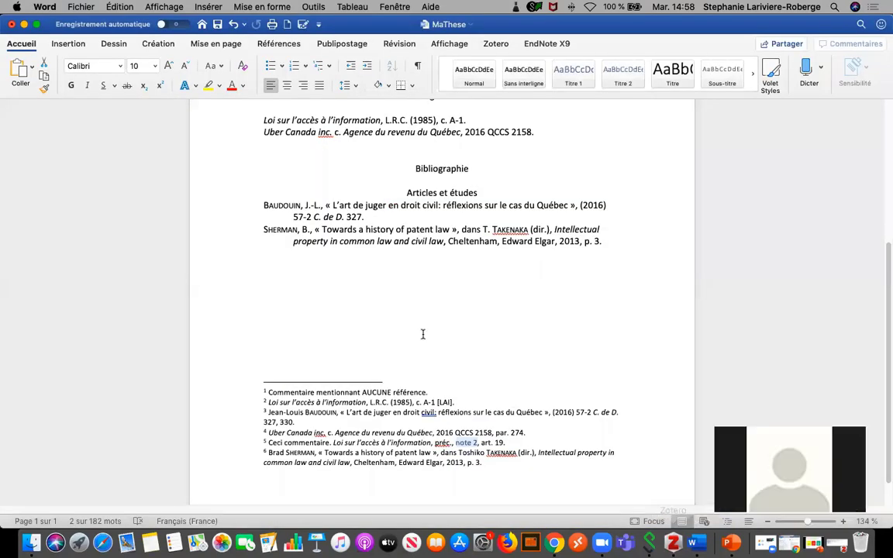
click(327, 443)
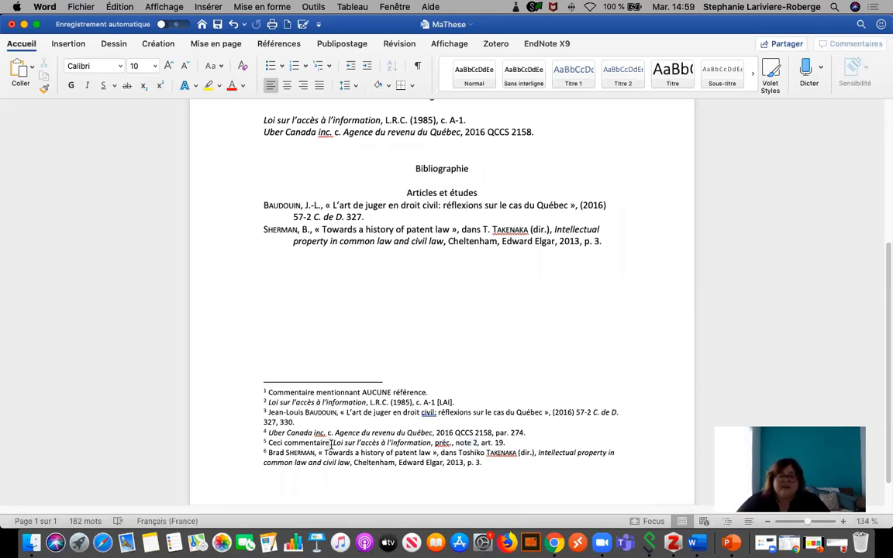
double_click(344, 442)
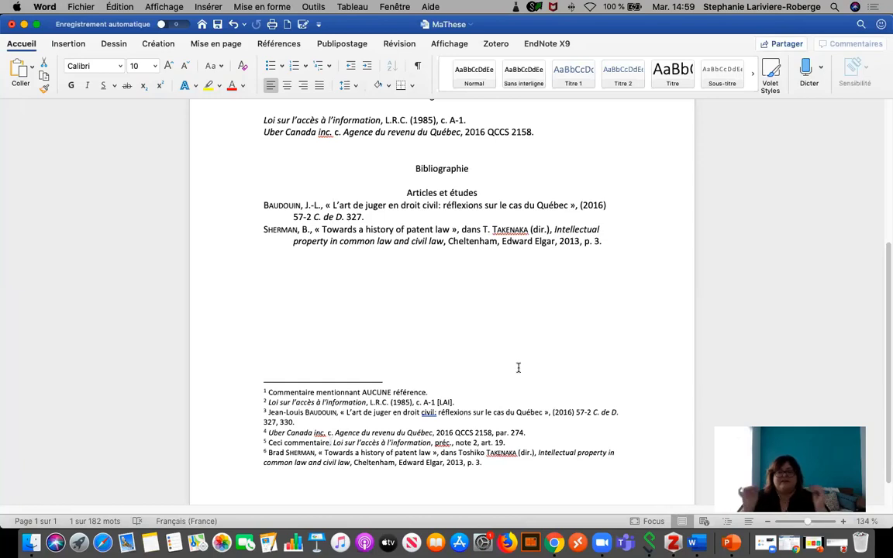
scroll(520, 387, up, 2)
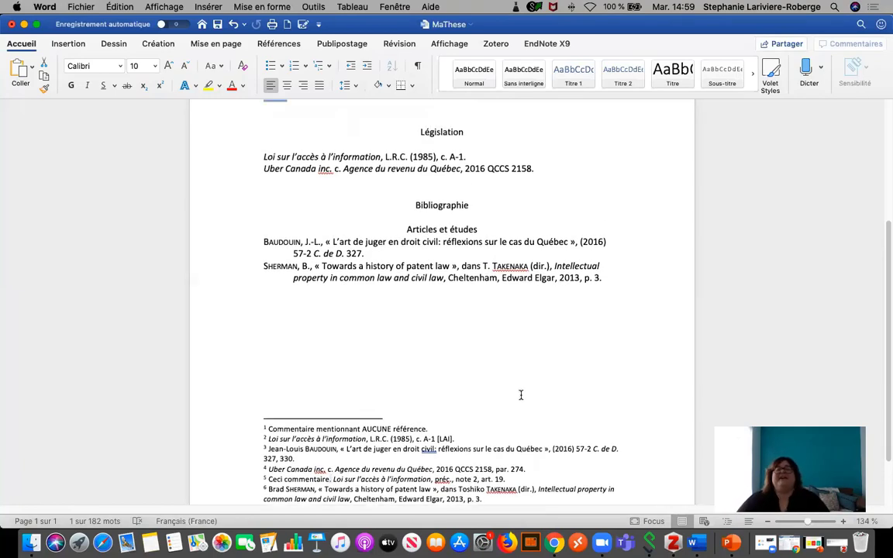
scroll(524, 388, up, 2)
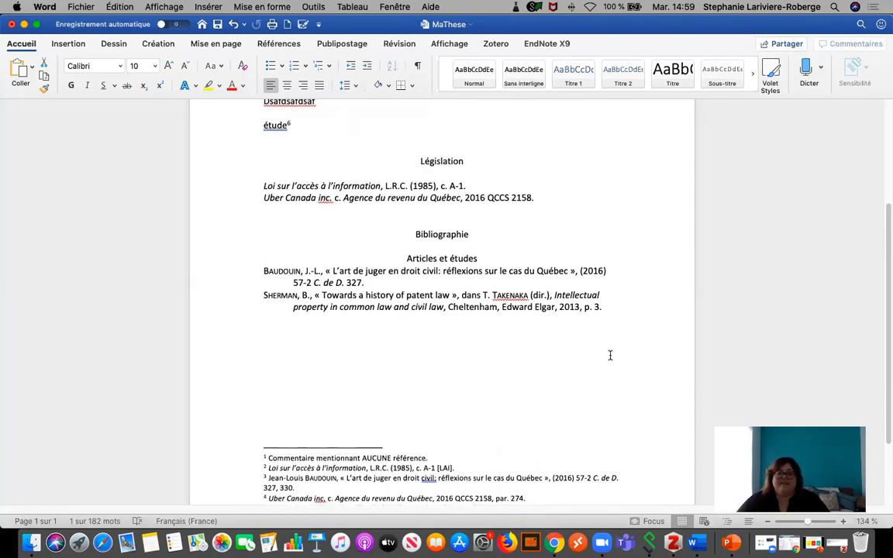
- Delete the final period from both references listed under "Articles et études" in the bibliography
scroll(610, 355, down, 1)
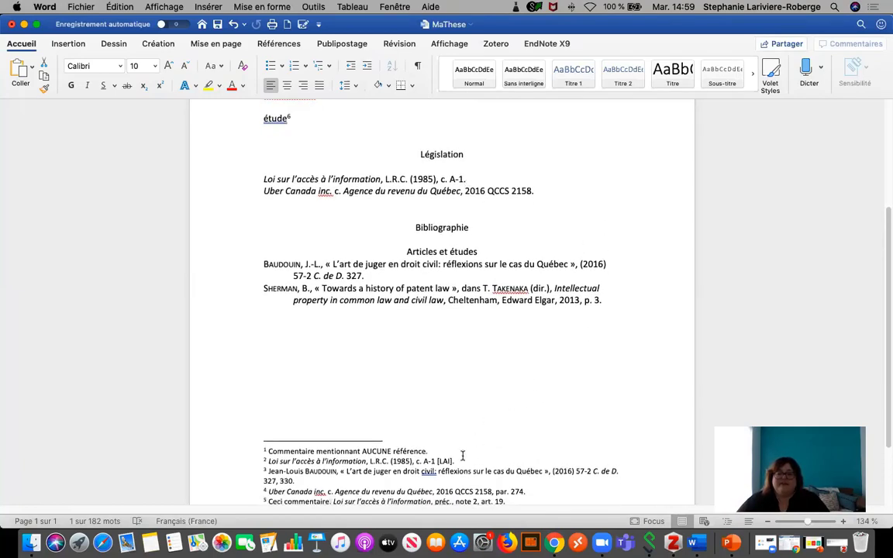
click(515, 489)
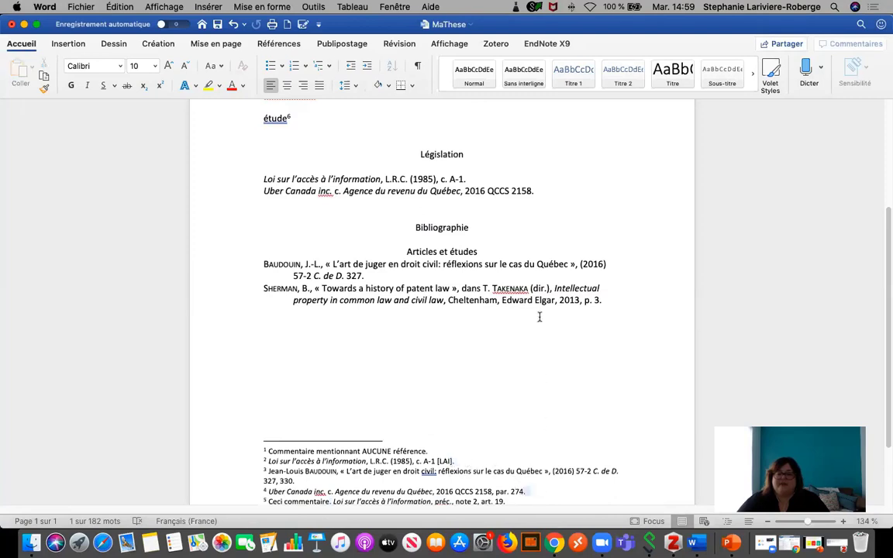
click(535, 191)
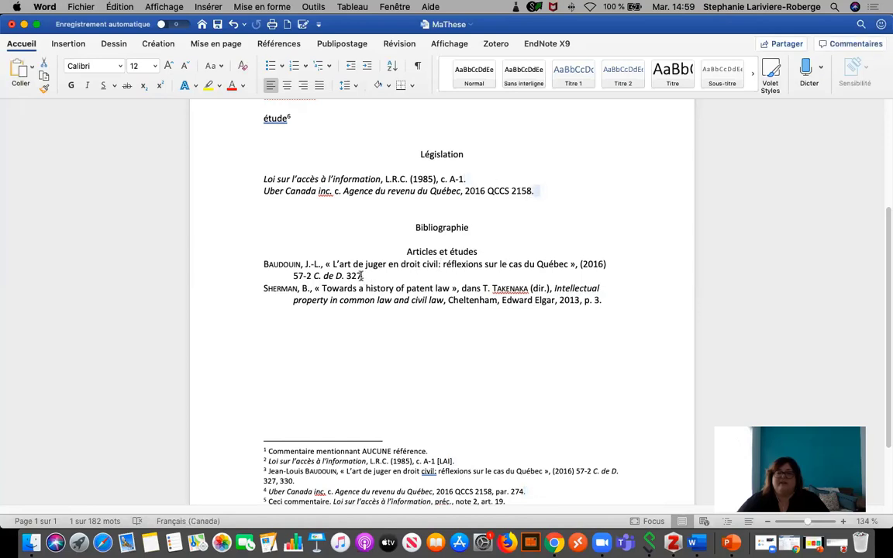
click(603, 300)
click(598, 299)
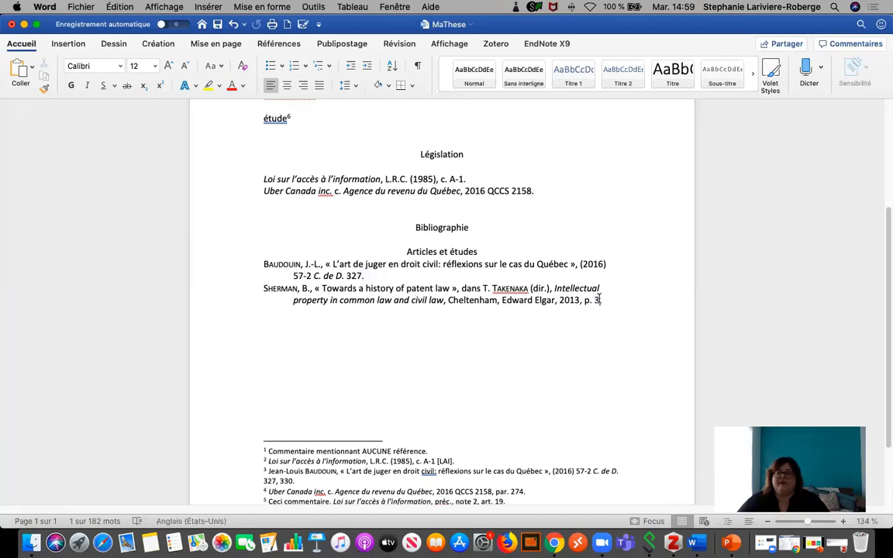
click(603, 300)
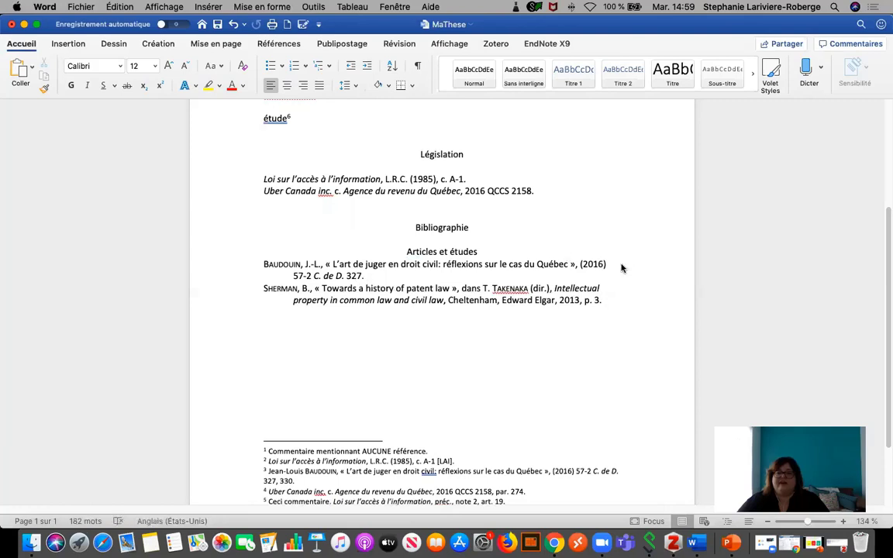
key(BackSpace)
click(364, 276)
key(BackSpace)
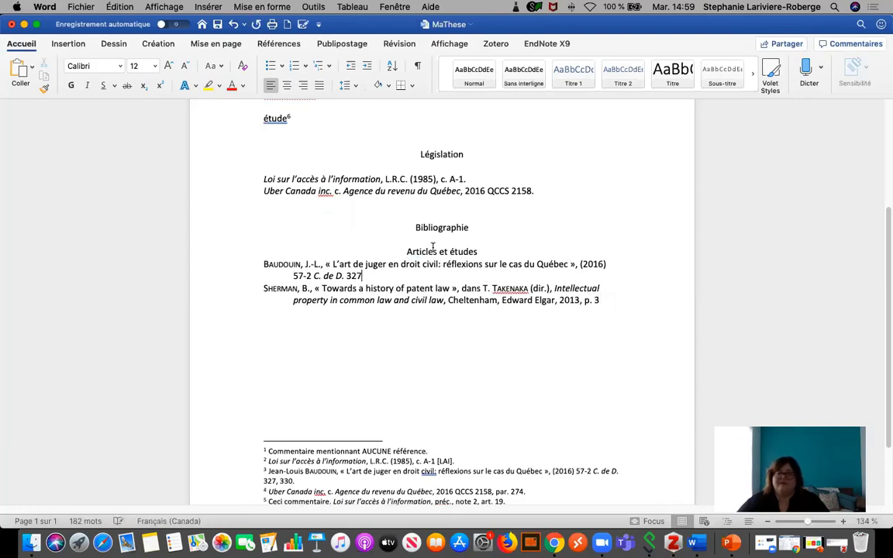
- Delete the final period from both references listed under the "Législation" heading
click(544, 194)
key(BackSpace)
click(467, 179)
key(BackSpace)
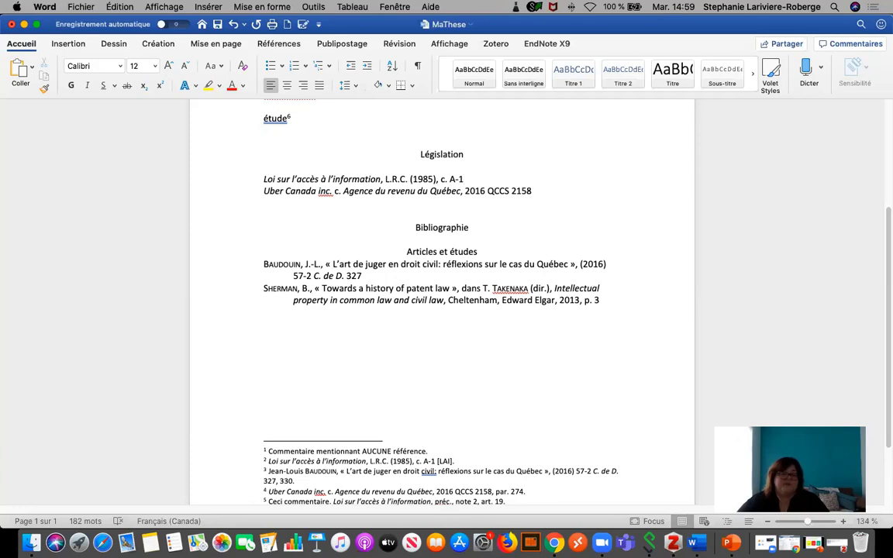
click(509, 208)
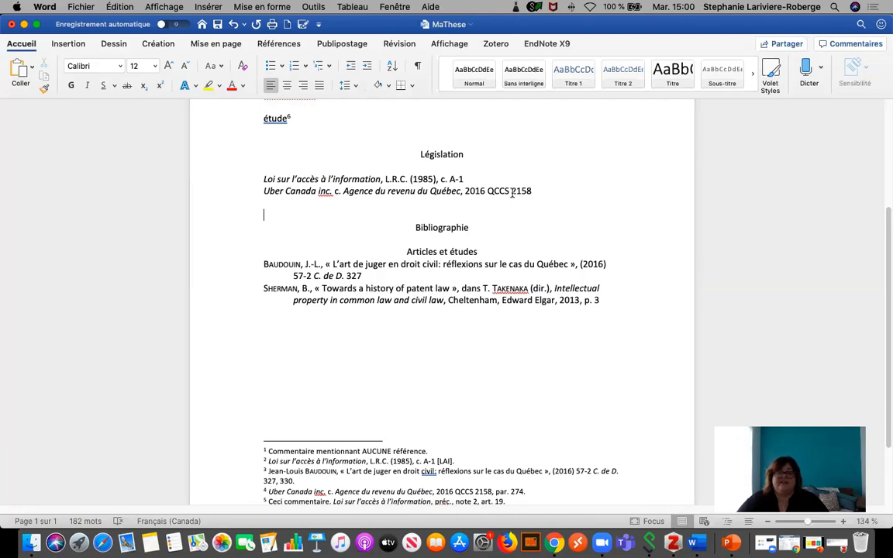
click(603, 301)
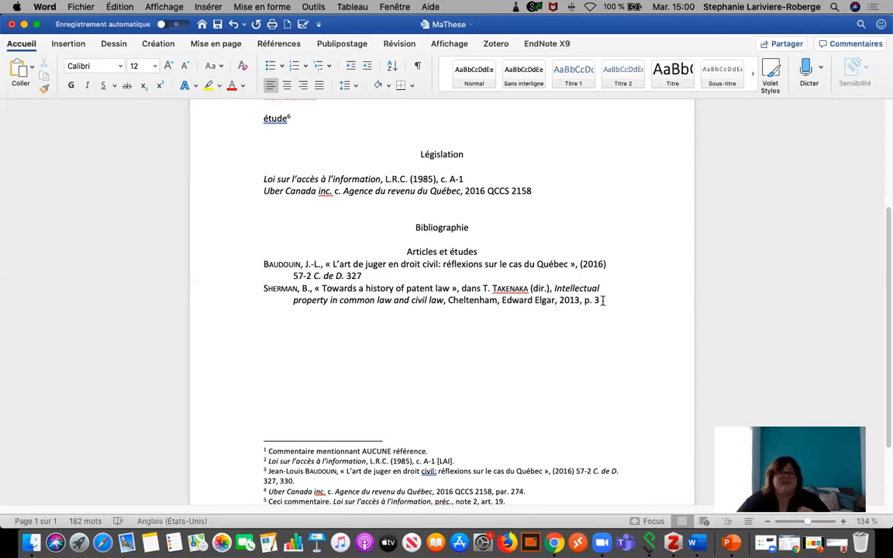
click(478, 176)
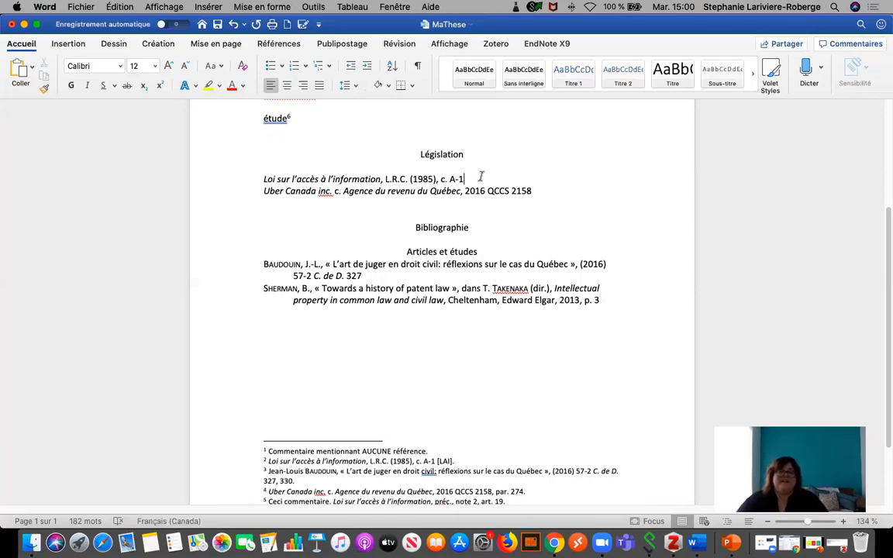
click(541, 193)
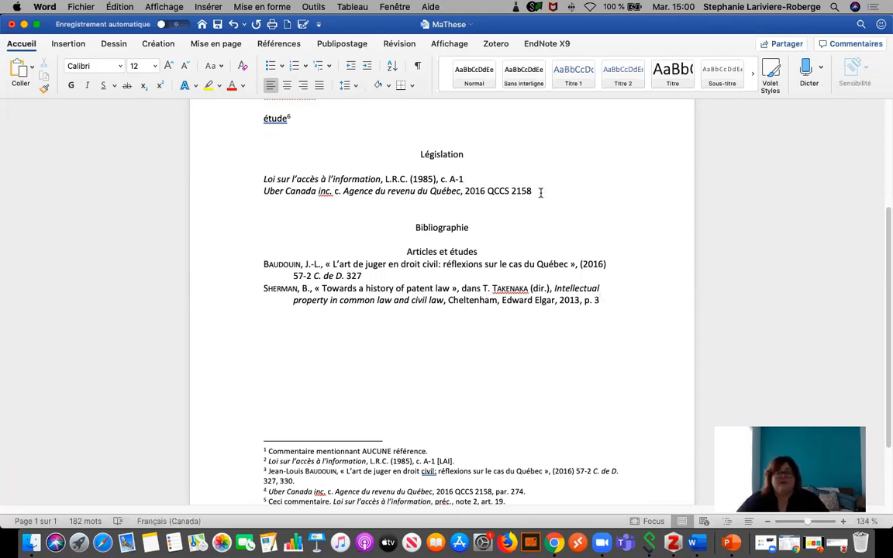
key(Up)
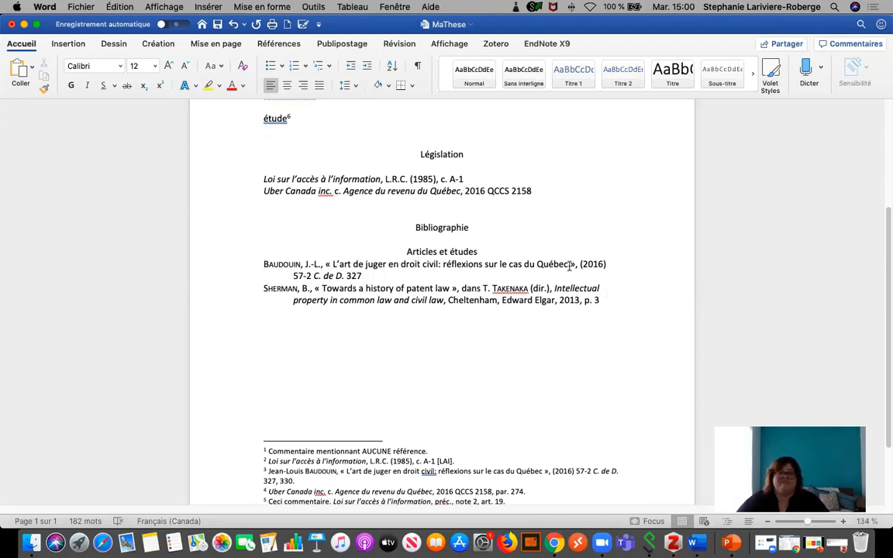
click(604, 296)
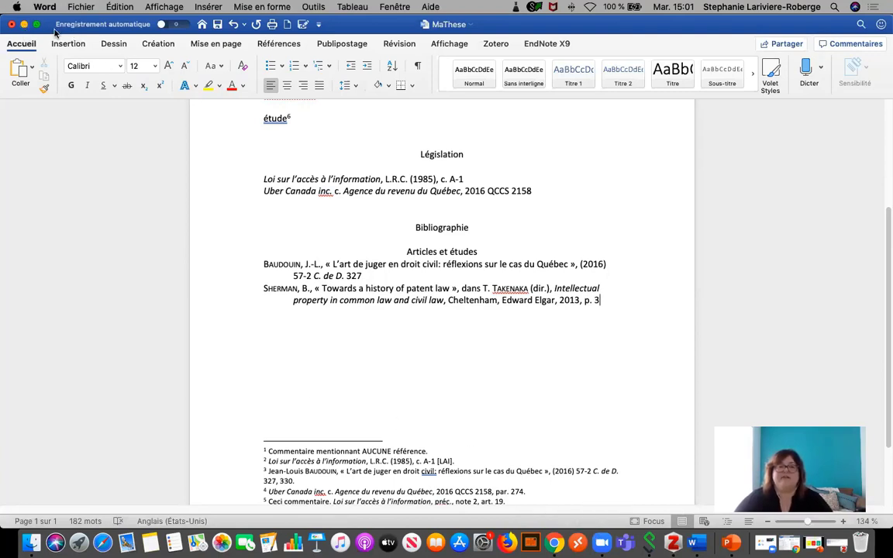
- Switch to Chrome, open the Zotero website's documentation page and look through its list of topics
click(24, 24)
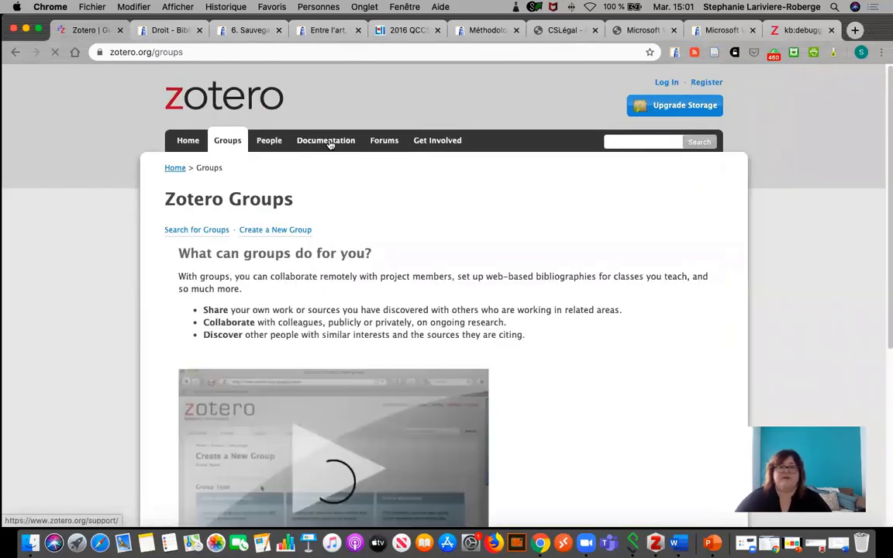
click(330, 143)
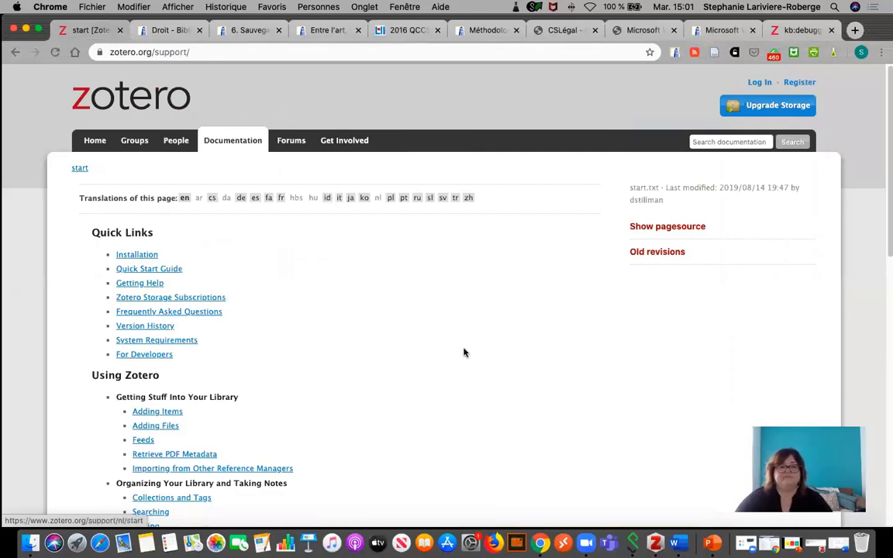
scroll(464, 352, down, 5)
scroll(463, 354, down, 2)
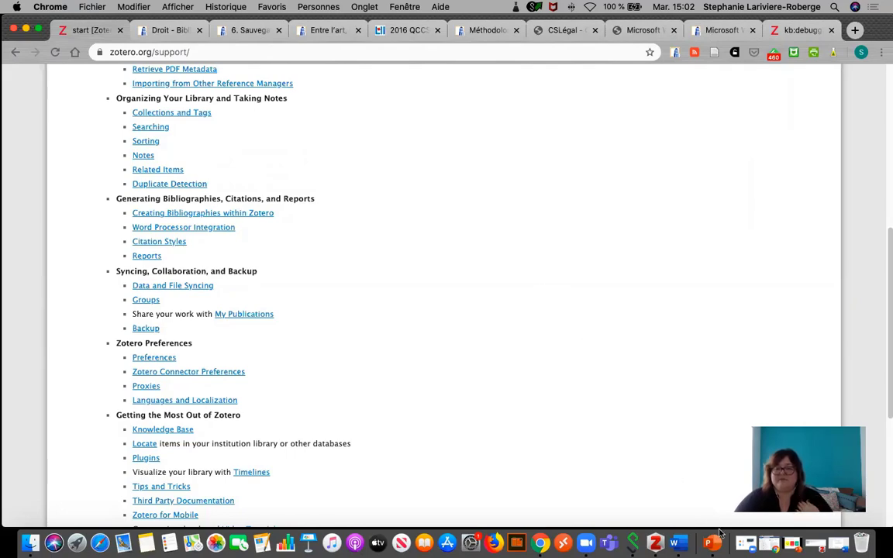
- Return to the Word document to examine the body text above the bibliography, then switch to PowerPoint
click(767, 542)
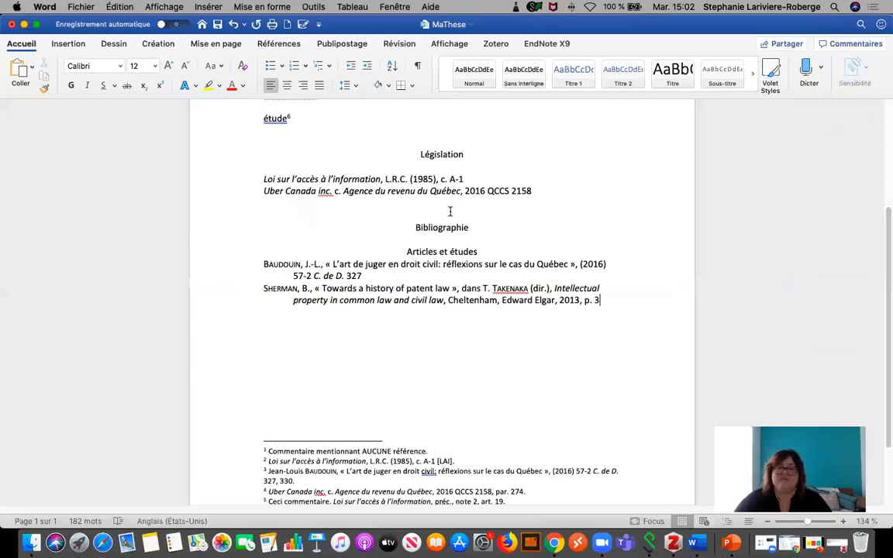
scroll(447, 223, up, 3)
click(465, 225)
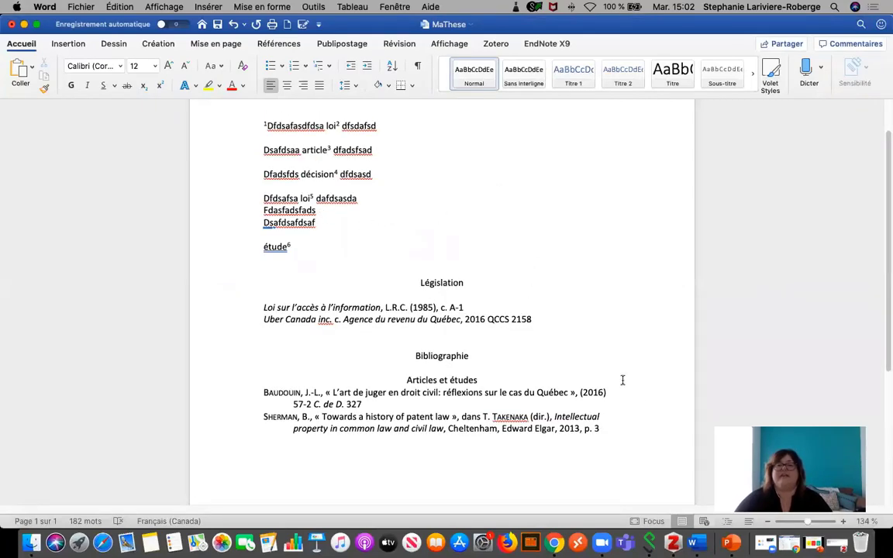
click(731, 543)
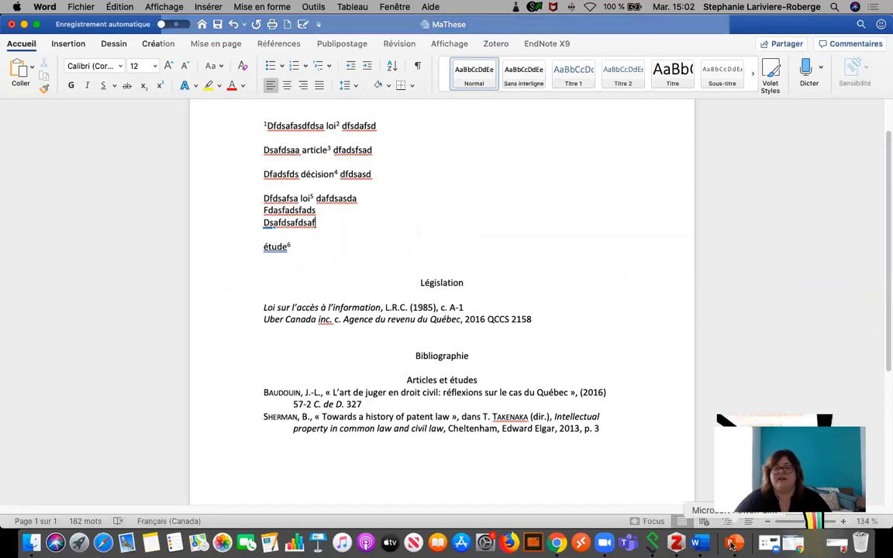
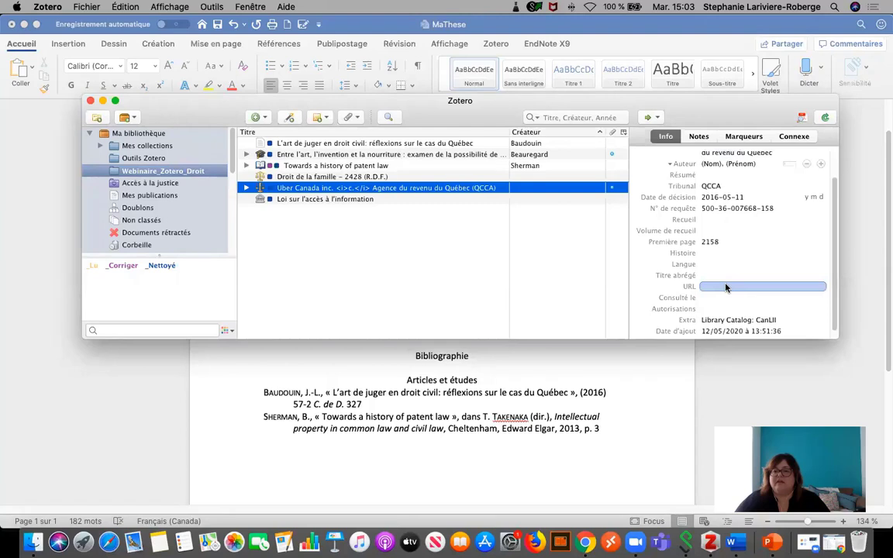
- Try to copy the CanLII link from the Uber Canada case's notes into its URL field in Zotero
click(698, 136)
click(681, 173)
click(684, 183)
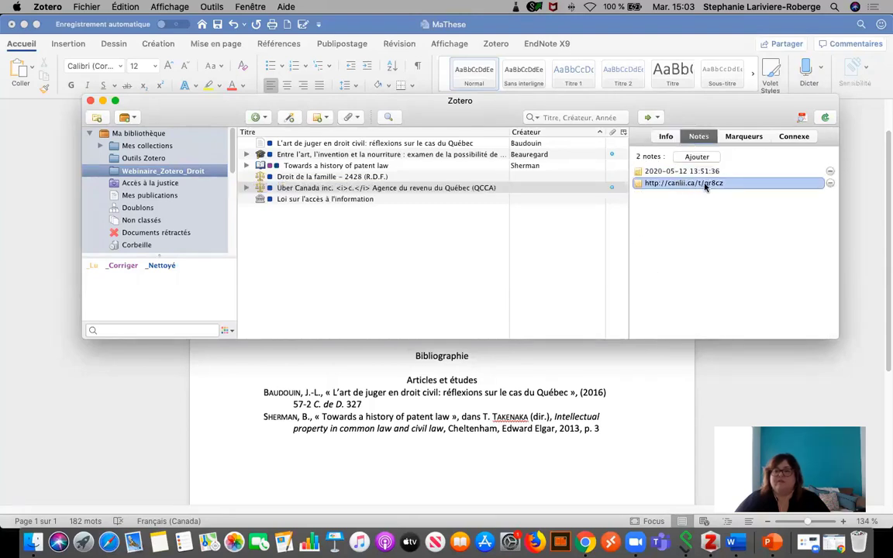
click(686, 184)
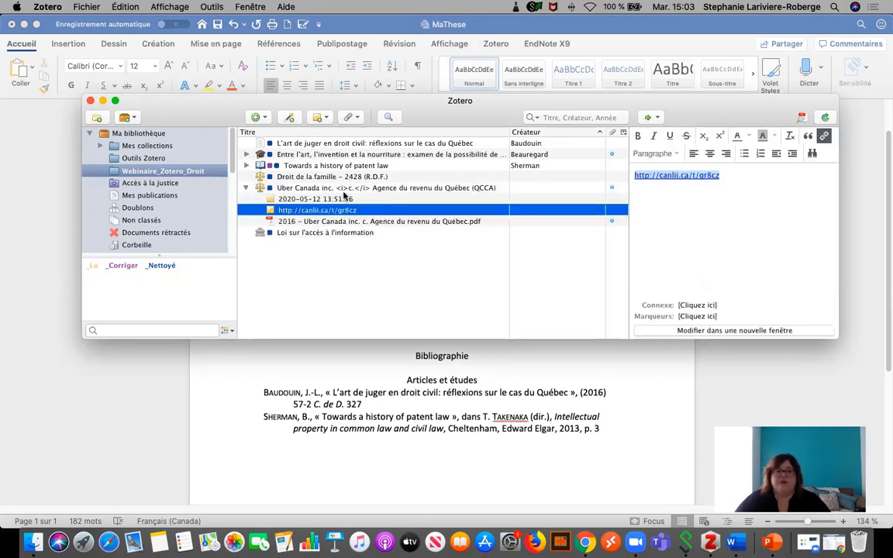
click(312, 187)
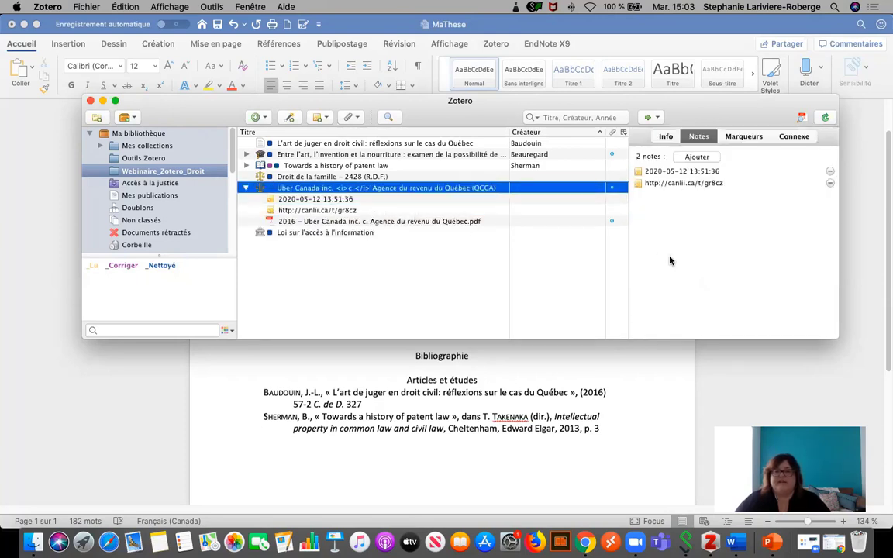
click(666, 136)
click(700, 287)
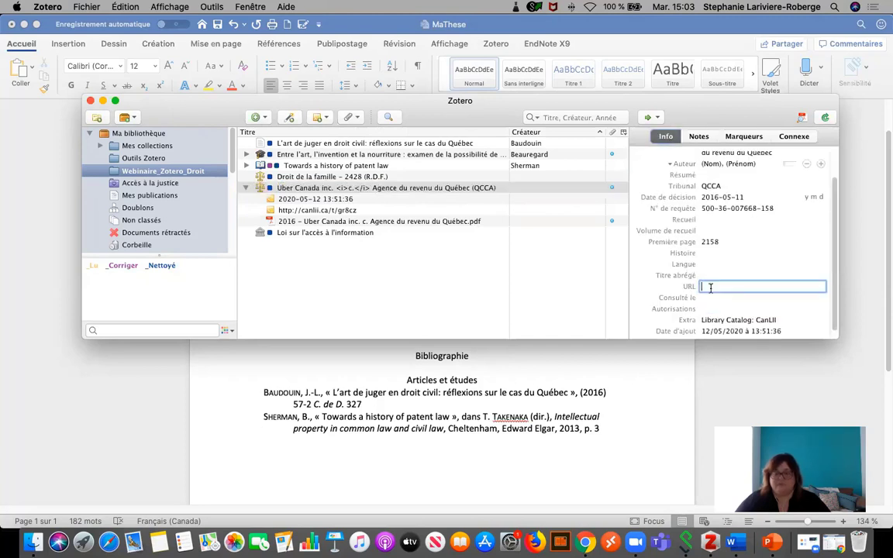
key(super+v)
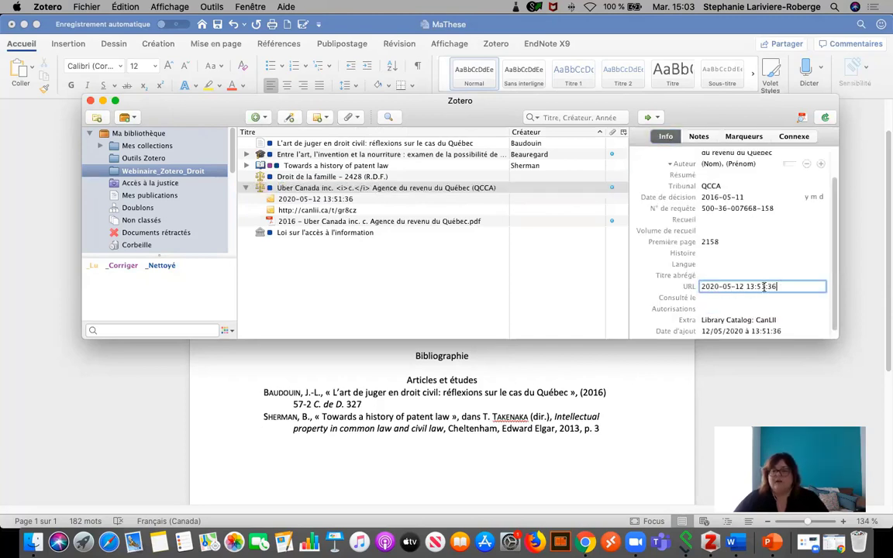
click(706, 298)
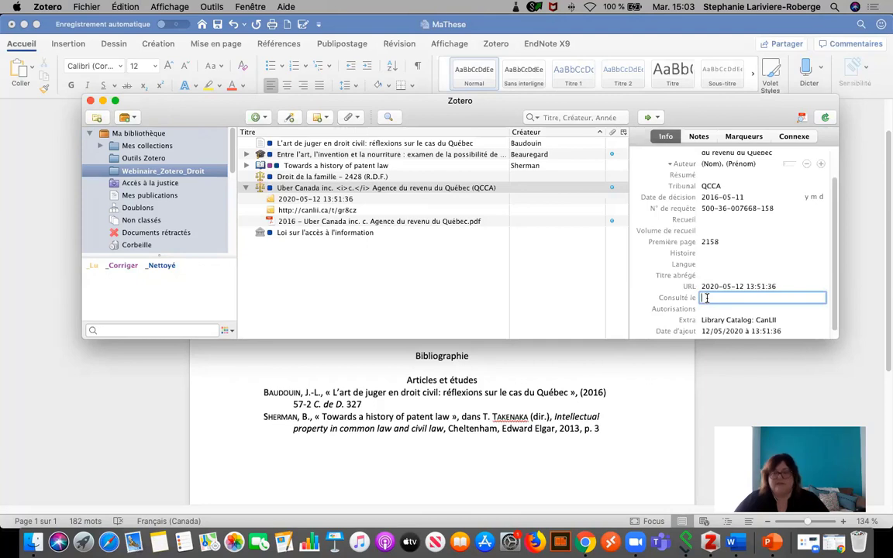
drag(702, 286, 779, 285)
click(698, 137)
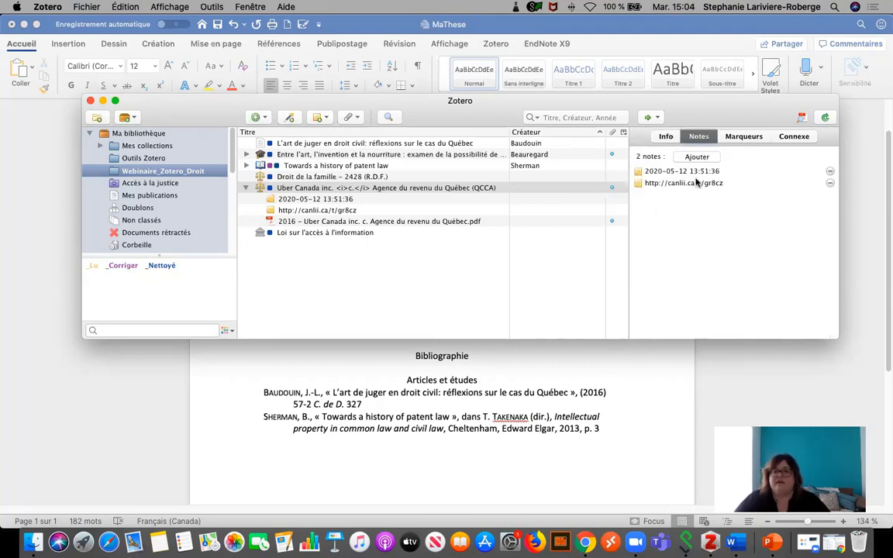
click(706, 178)
click(649, 176)
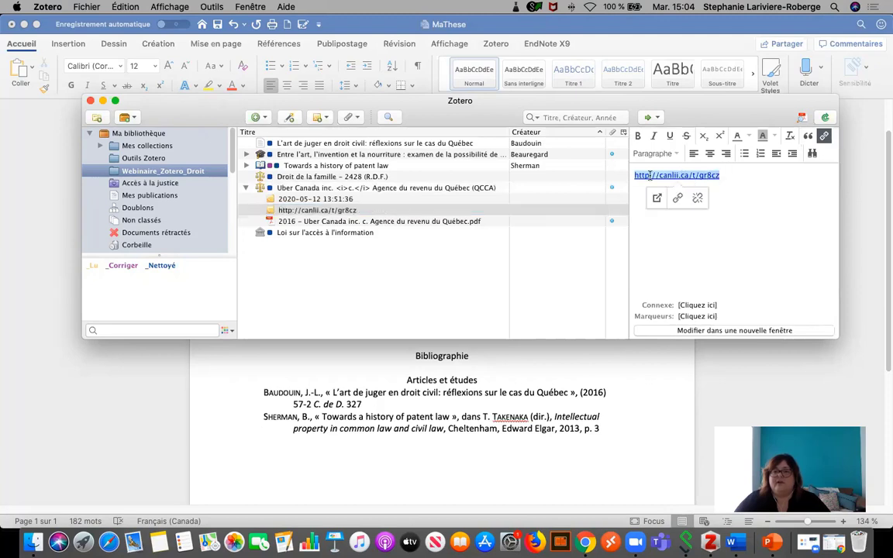
key(super+c)
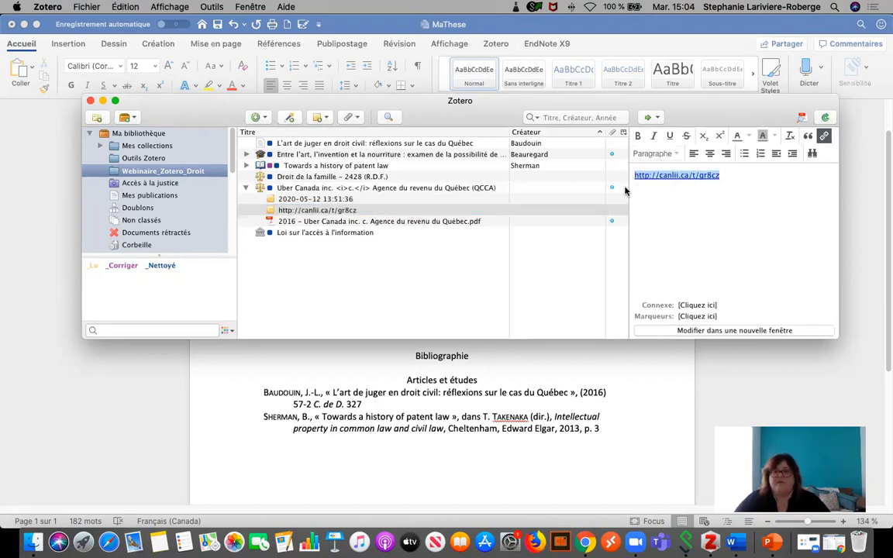
click(287, 187)
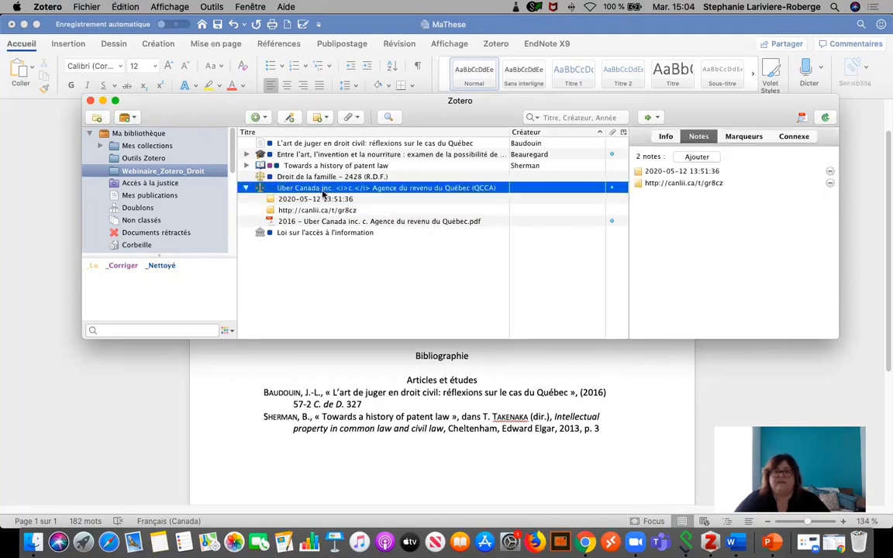
click(665, 136)
click(712, 286)
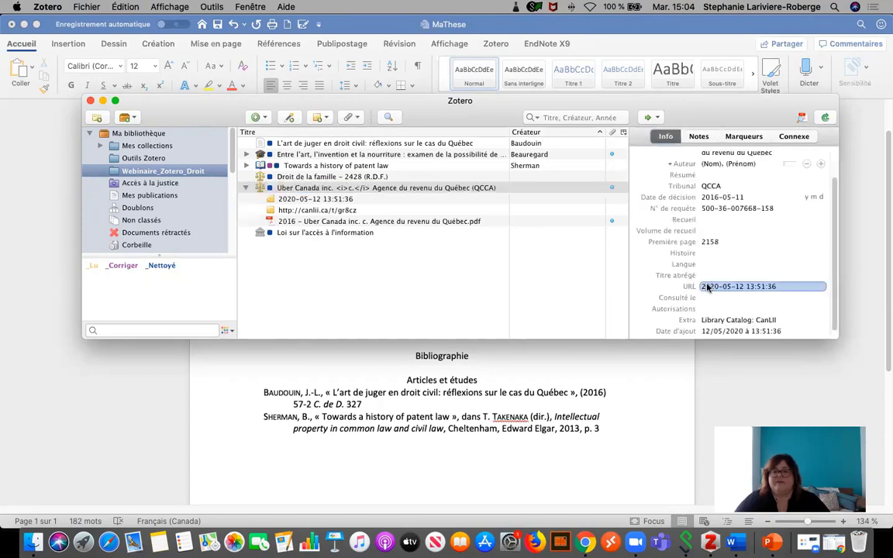
key(BackSpace)
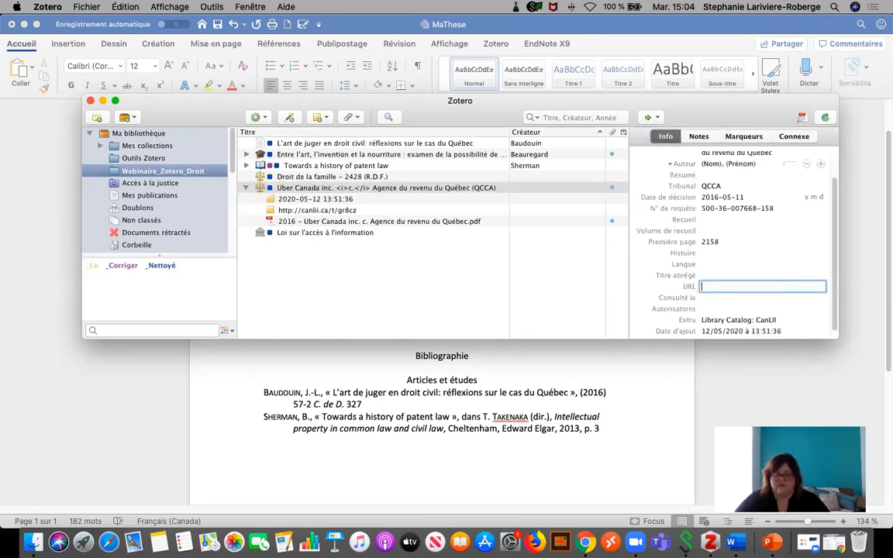
key(super+v)
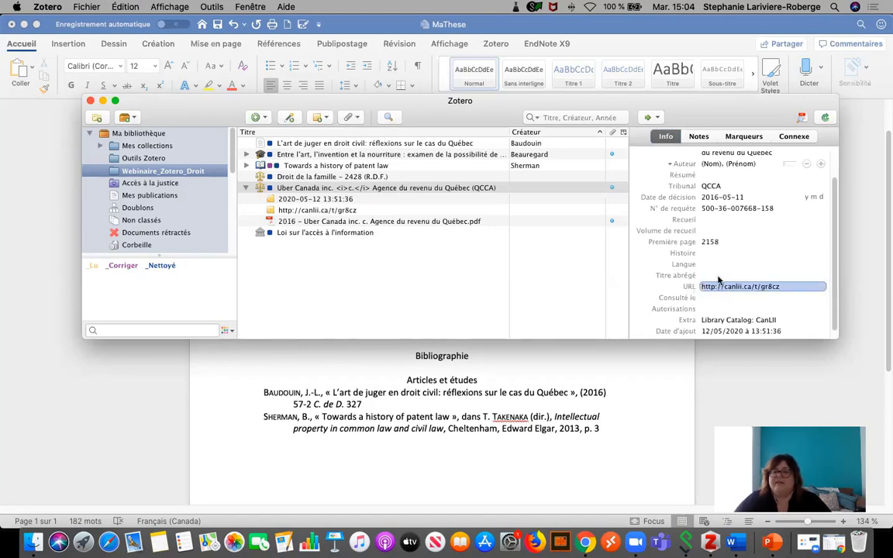
key(Return)
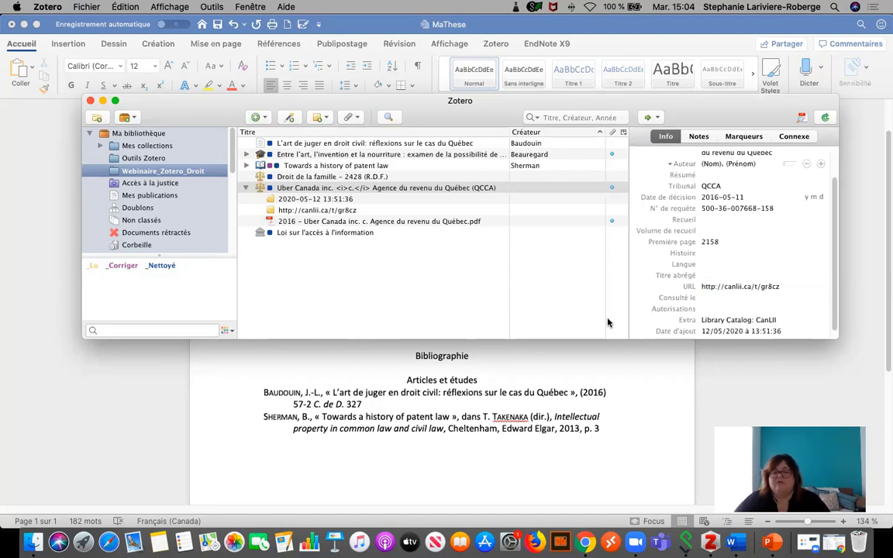
- Open the Uber Canada case's access date field, and switch to Word to examine the Législation and Bibliographie lists
click(714, 300)
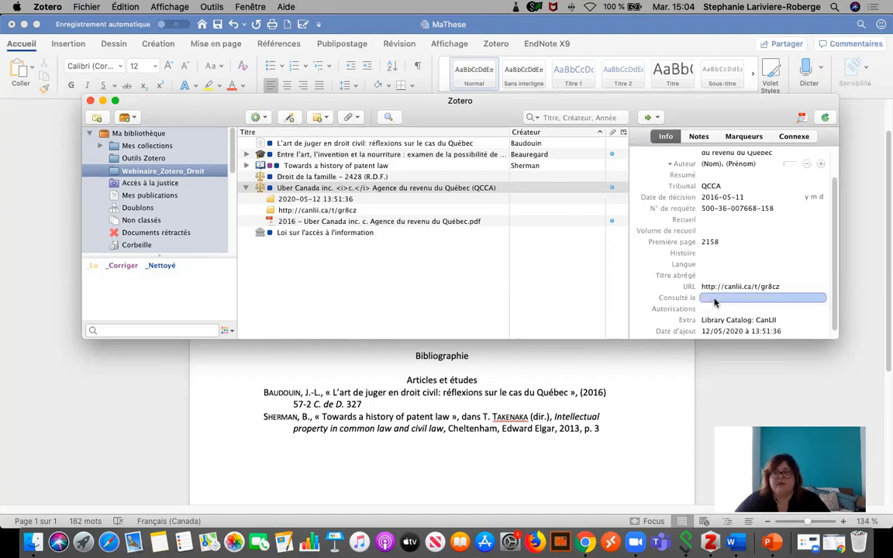
click(733, 288)
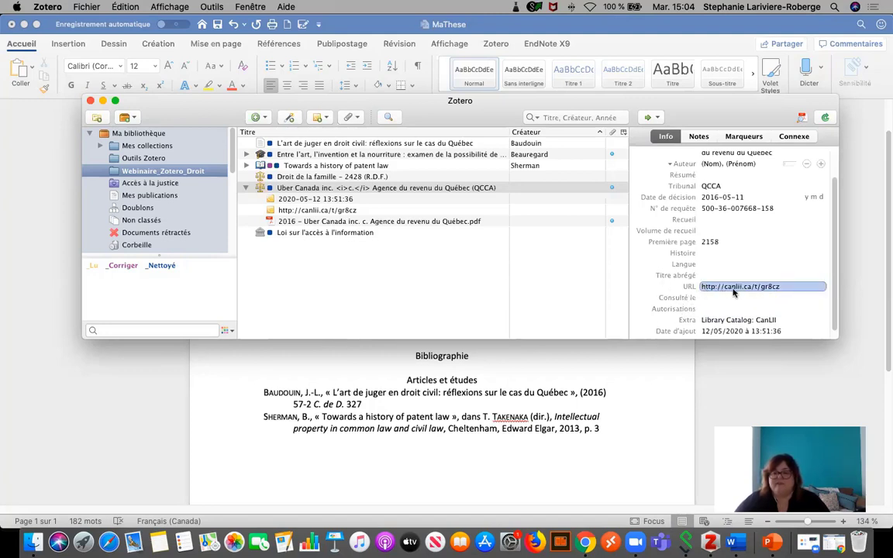
click(721, 298)
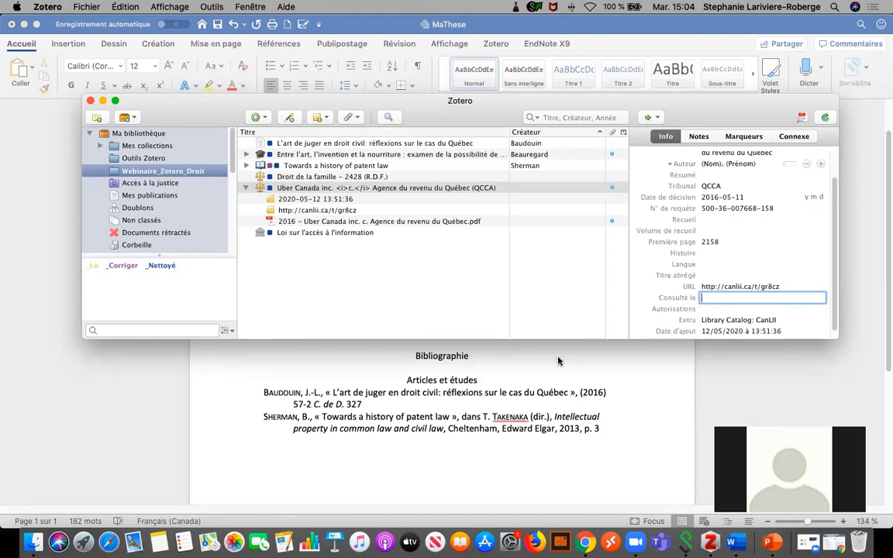
click(517, 368)
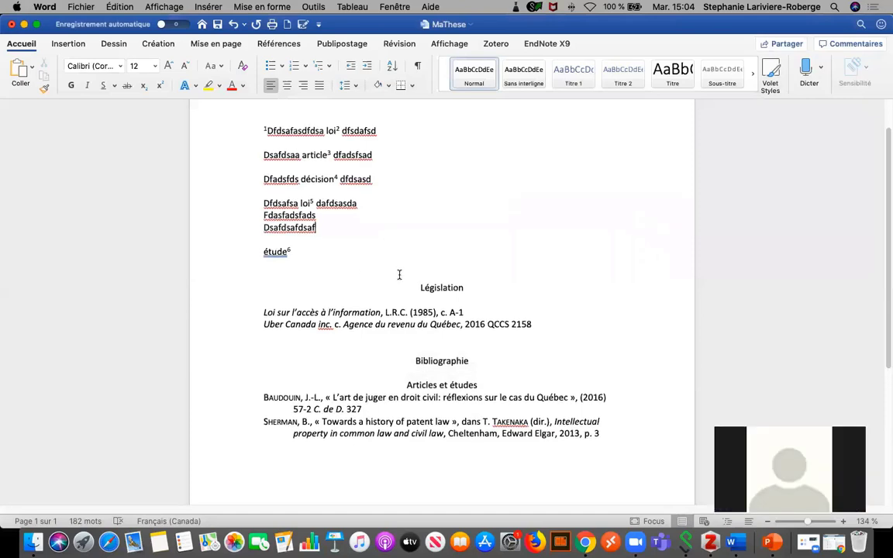
scroll(398, 273, up, 1)
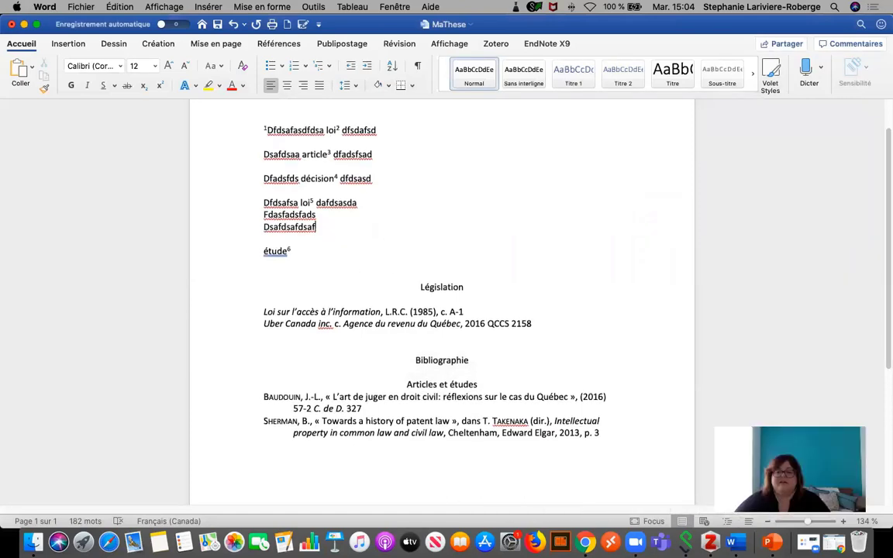
- Return to Zotero and disable including URLs of journal articles in references in the citation preferences
key(super+Tab)
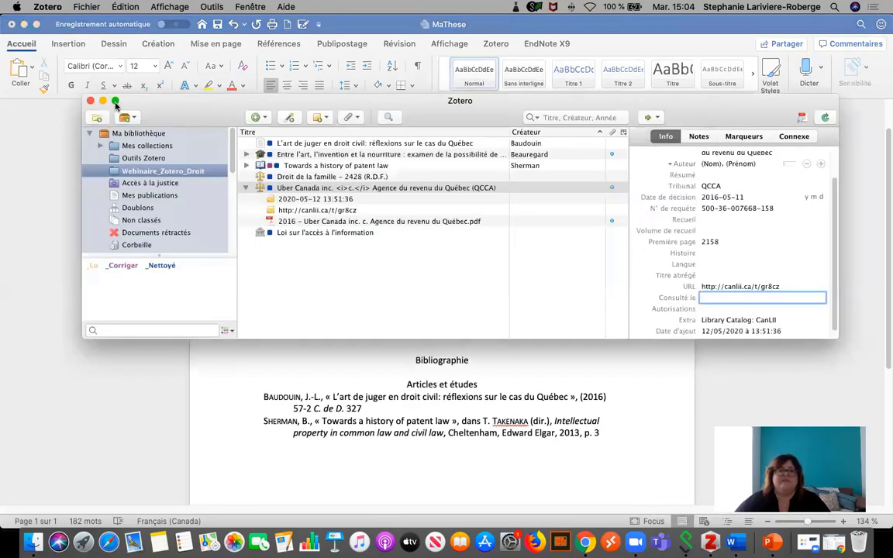
click(46, 7)
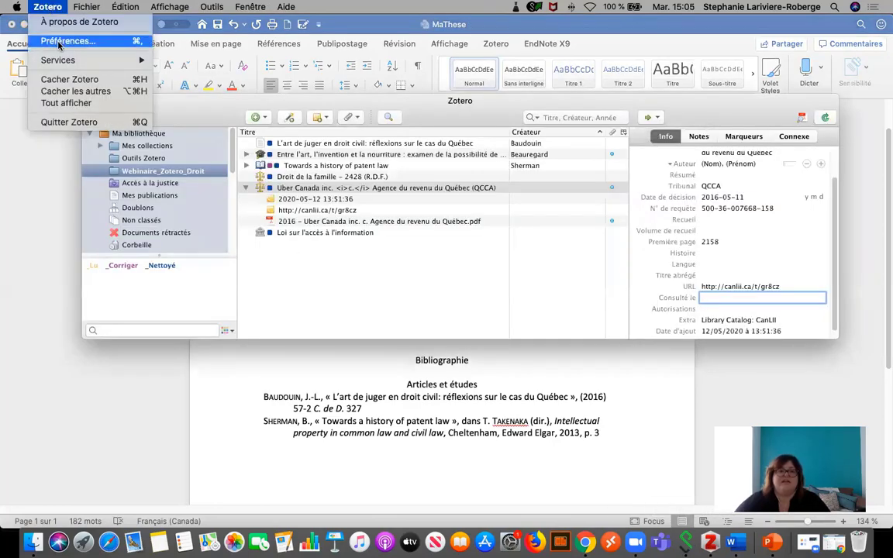
click(62, 40)
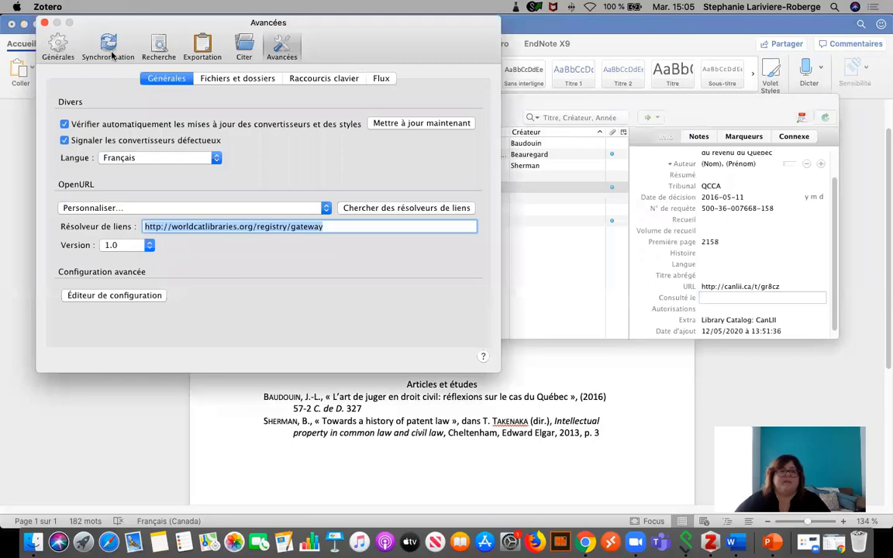
click(247, 54)
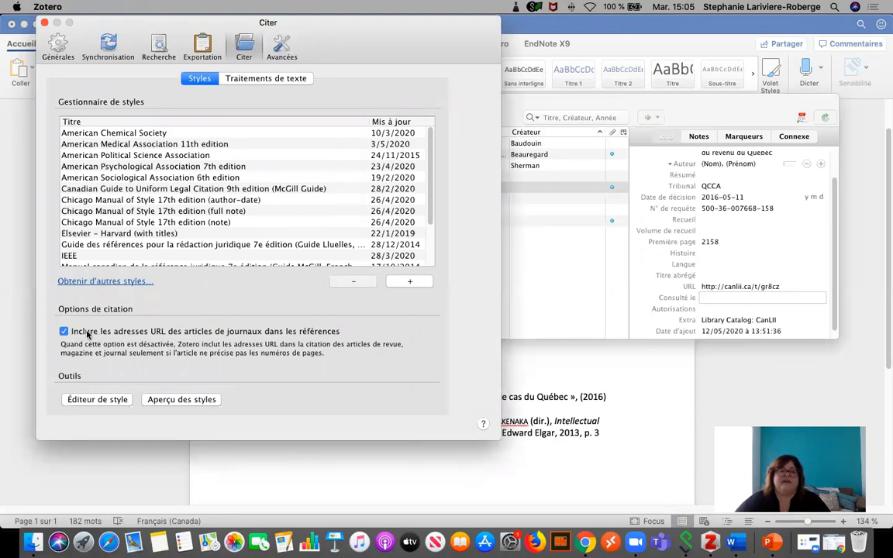
click(63, 331)
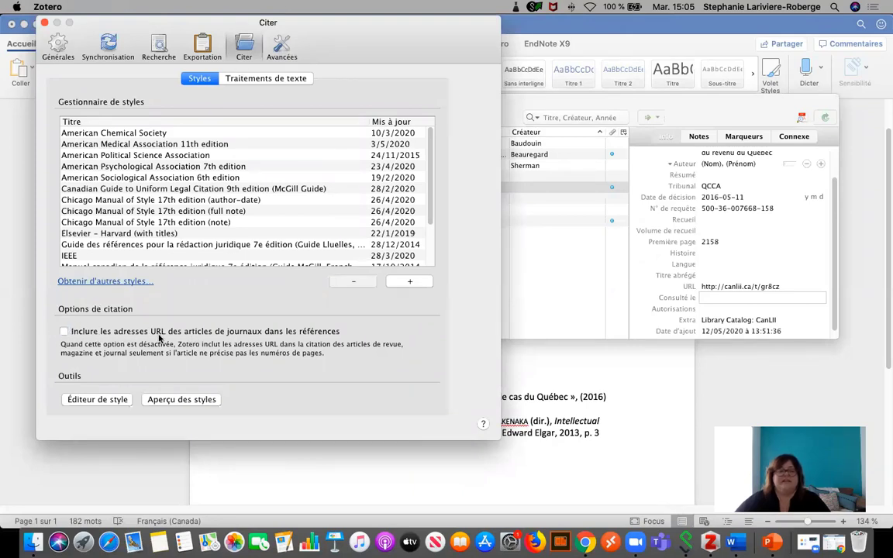
- Re-enable including URLs of journal articles in references and close the preferences
click(748, 286)
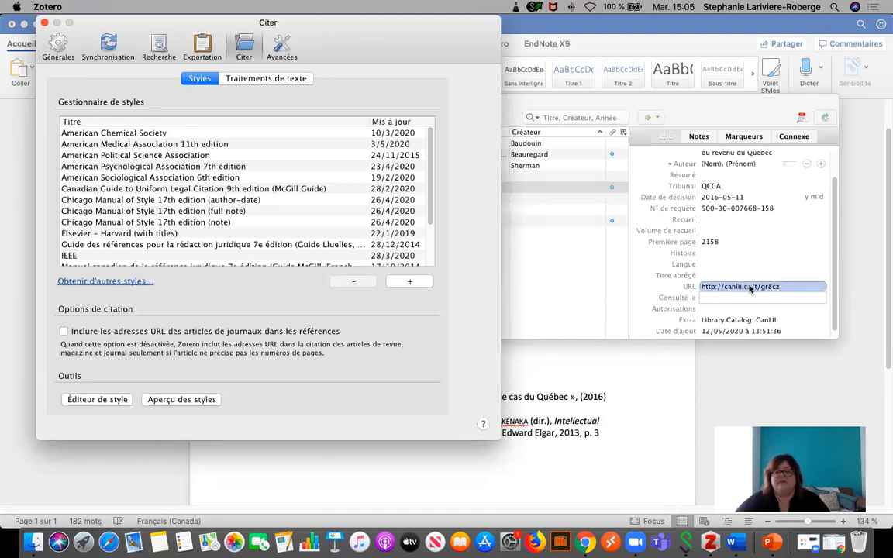
key(Return)
click(63, 332)
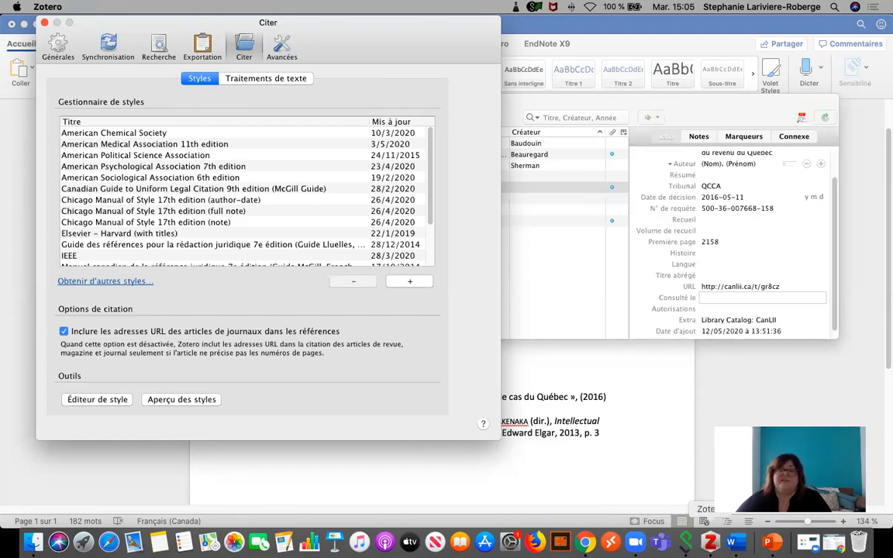
click(45, 23)
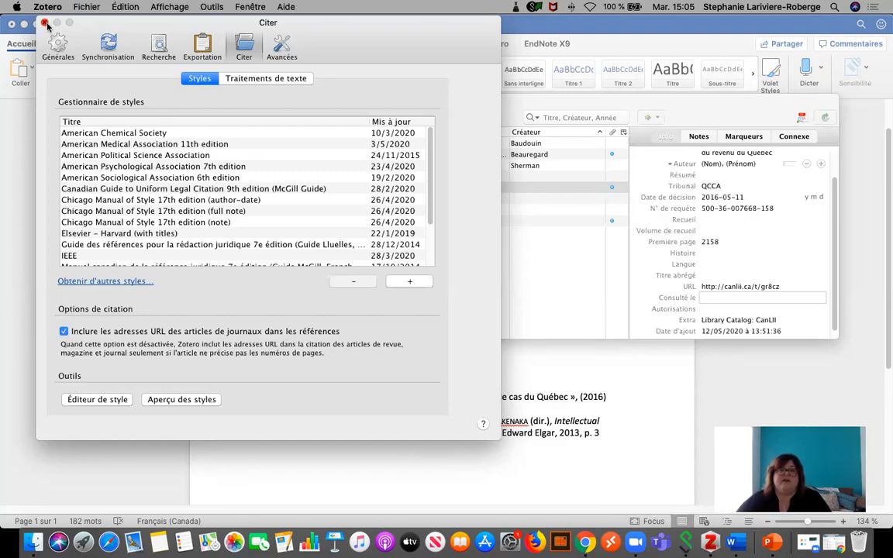
- Enlarge the Zotero window, filter the Webinaire_Zotero_Droit collection by the _Nettoyé and _Corriger tags, and clear both filters
drag(377, 339, 353, 446)
click(160, 401)
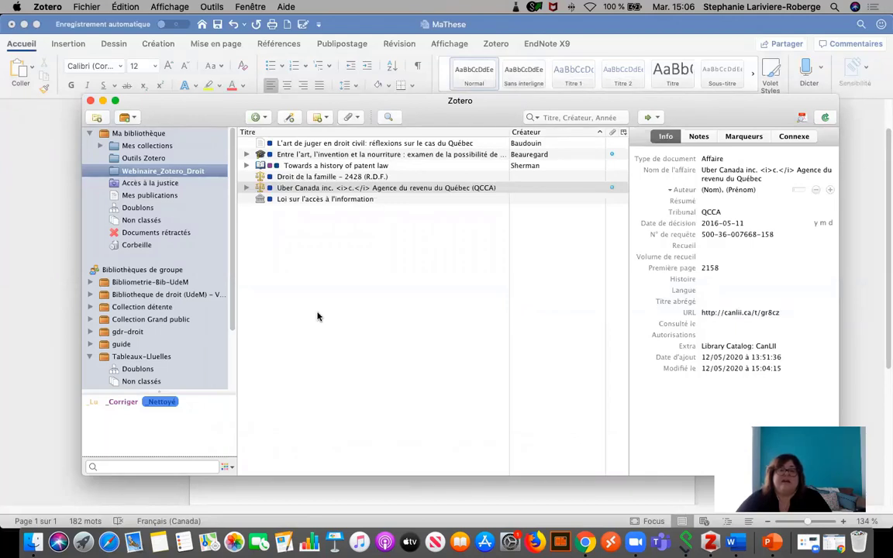
click(121, 402)
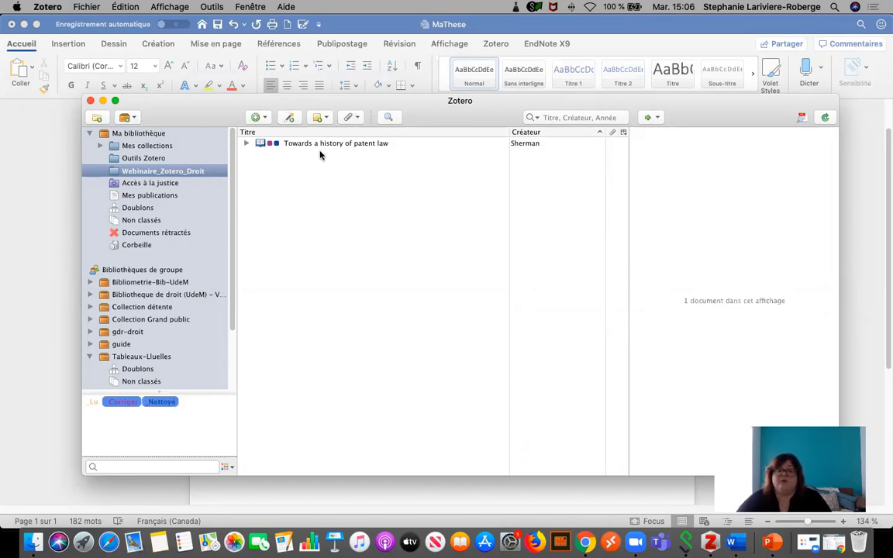
click(123, 403)
click(162, 404)
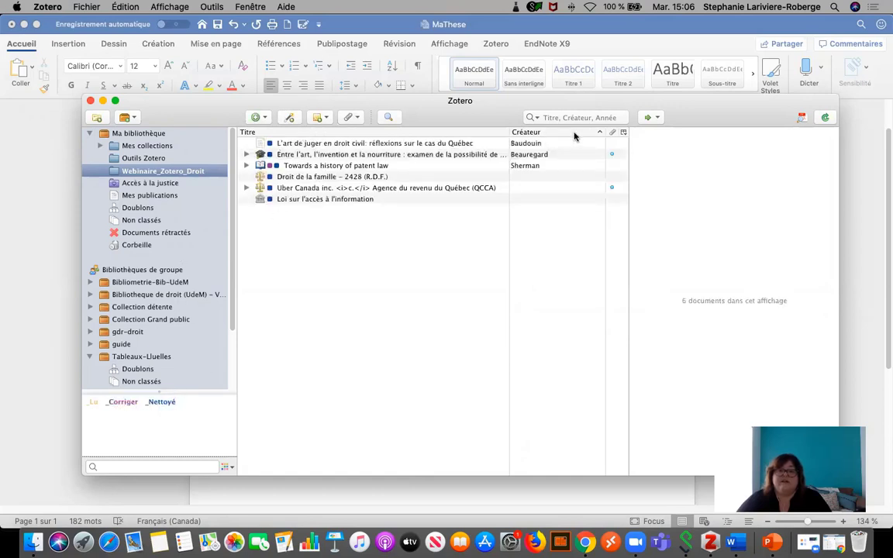
- Add the Type de document column to the collection's item list
click(623, 132)
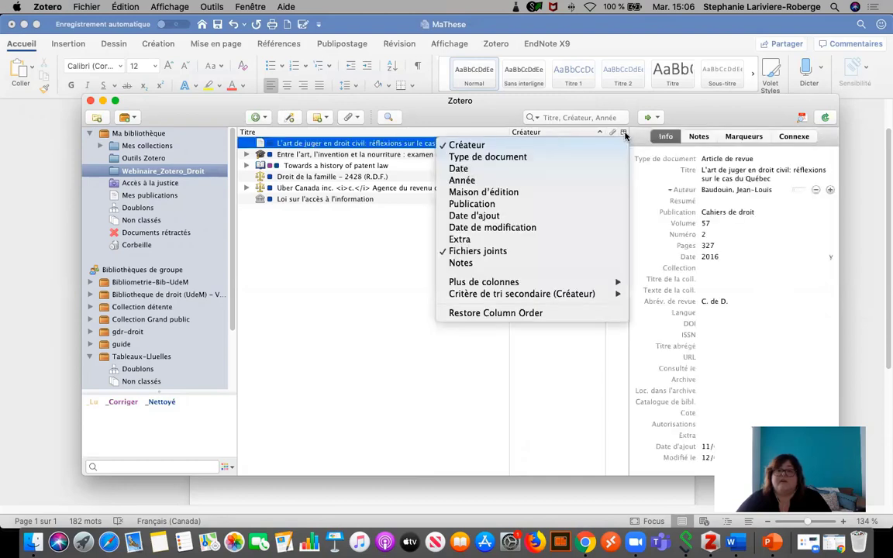
click(524, 157)
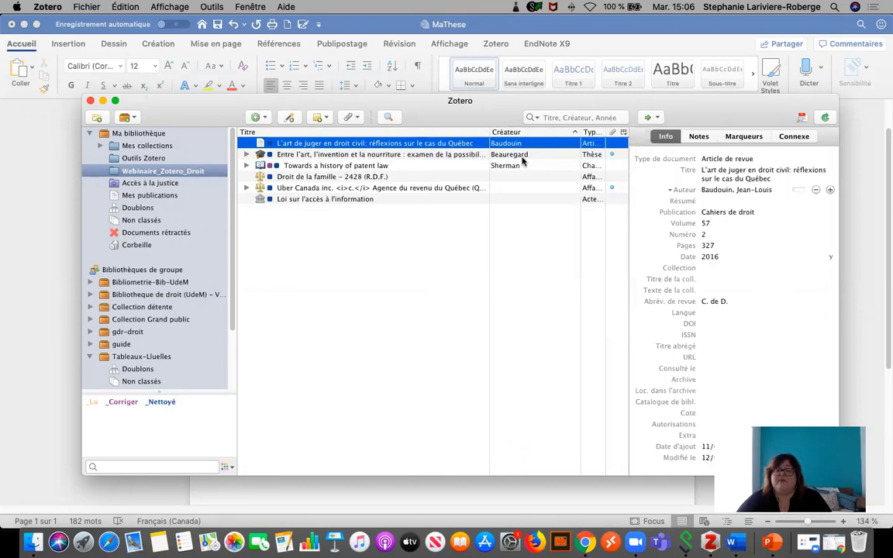